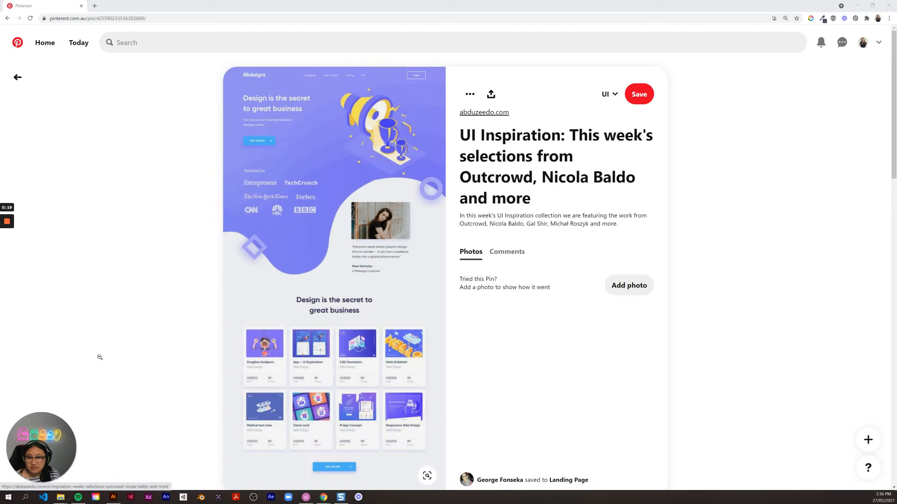
- Capture the pinned landing page image as a screenshot in Snagit and minimise the Snagit editor
mouse_move(289, 271)
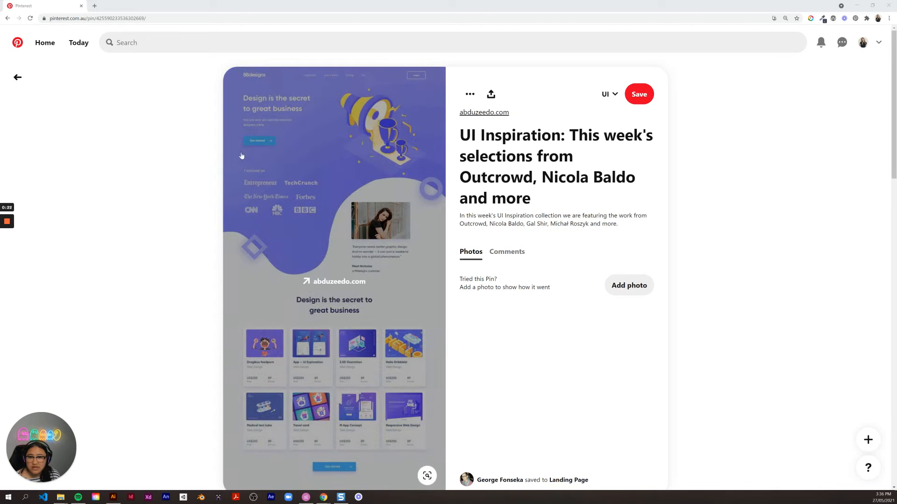
mouse_move(331, 204)
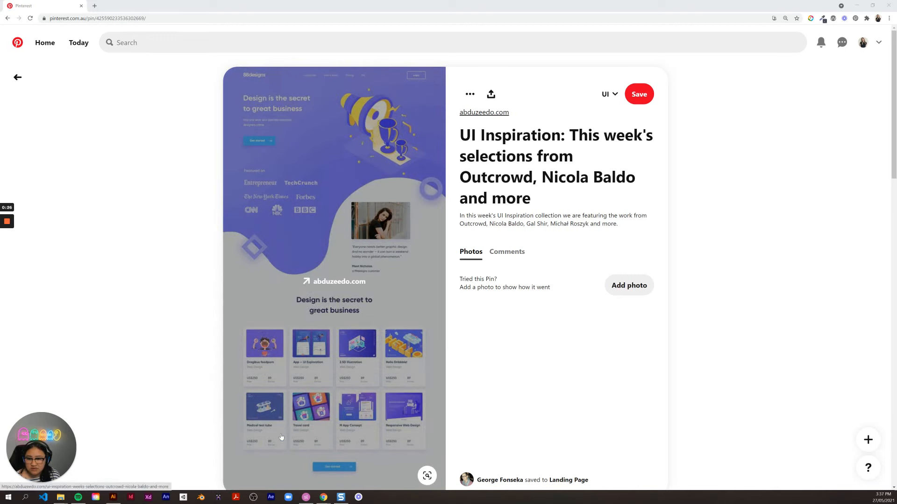
scroll(469, 364, "down", 3)
scroll(470, 358, "up", 3)
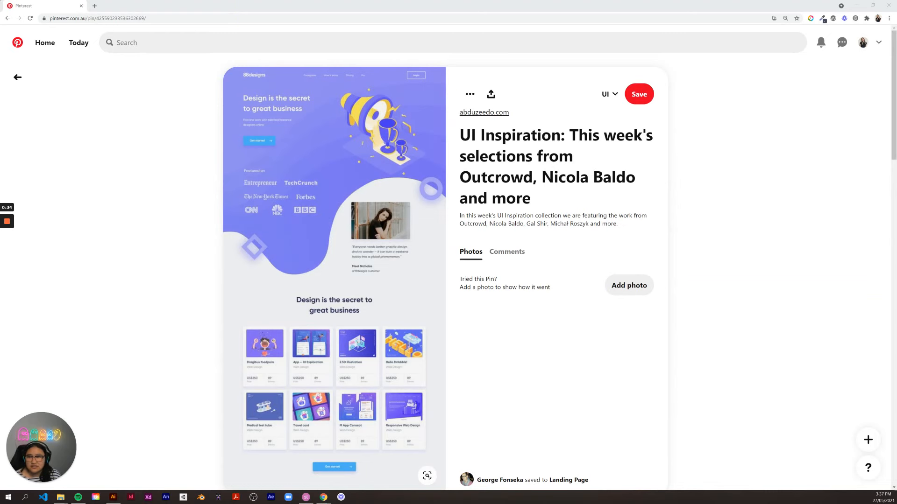
key("Print")
left_click_drag(227, 69, 443, 484)
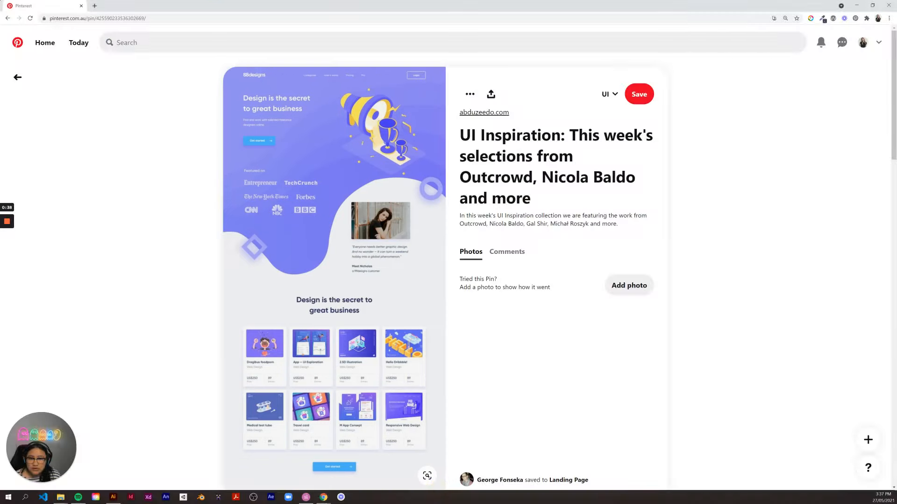
left_click(461, 469)
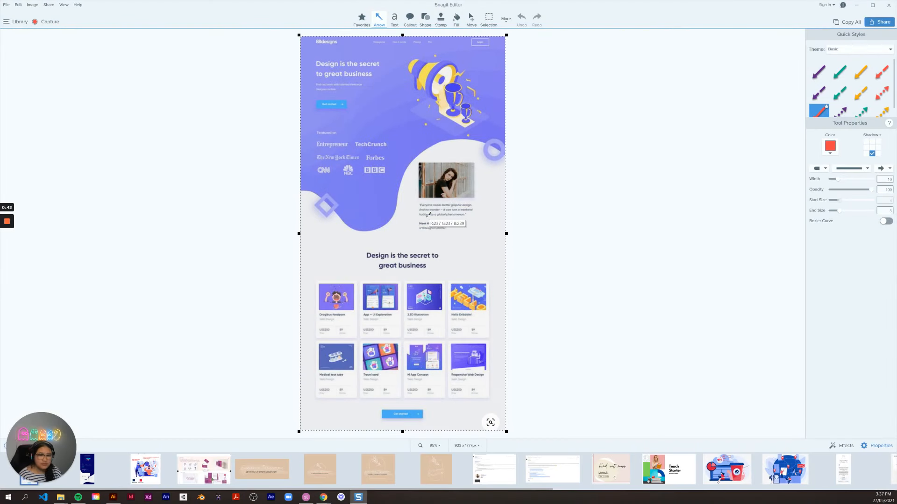
left_click(857, 7)
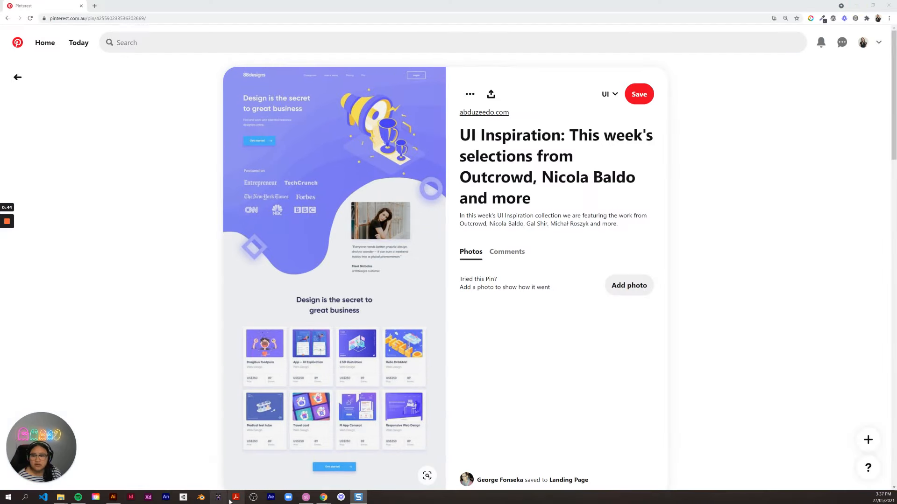
- Switch to Adobe Illustrator 2021 with the blank 1366 × 768 px document and maximise the application window on this screen
right_click(114, 501)
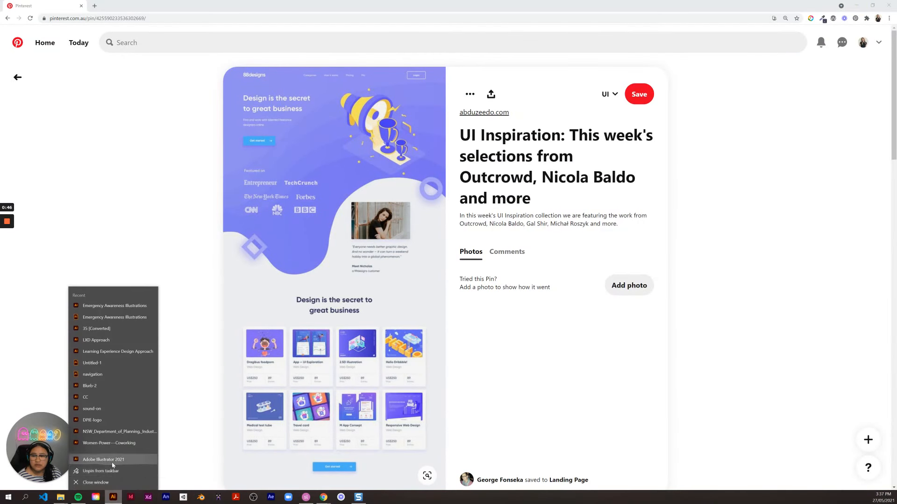
left_click(113, 460)
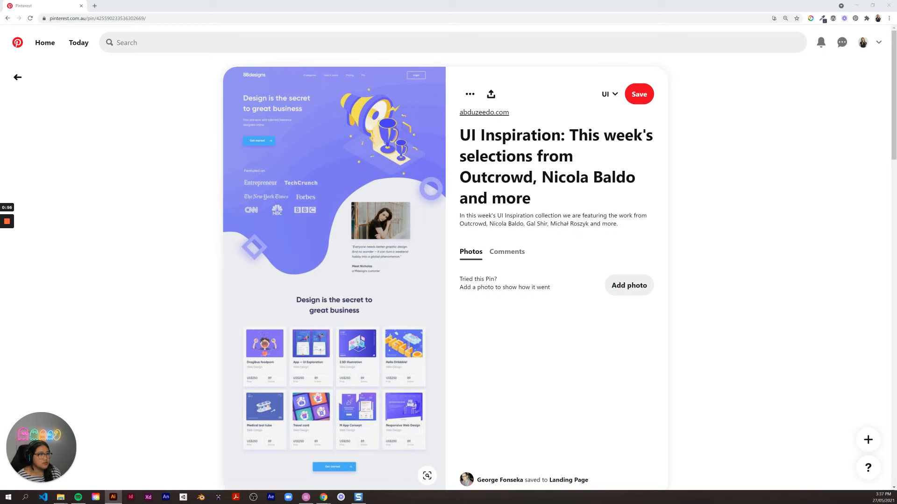
left_click_drag(896, 197, 192, 32)
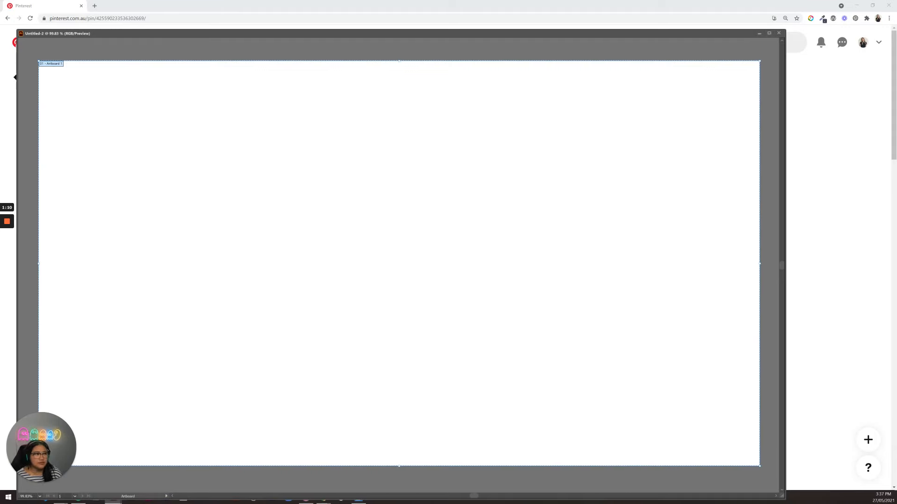
left_click_drag(336, 1, 351, 12)
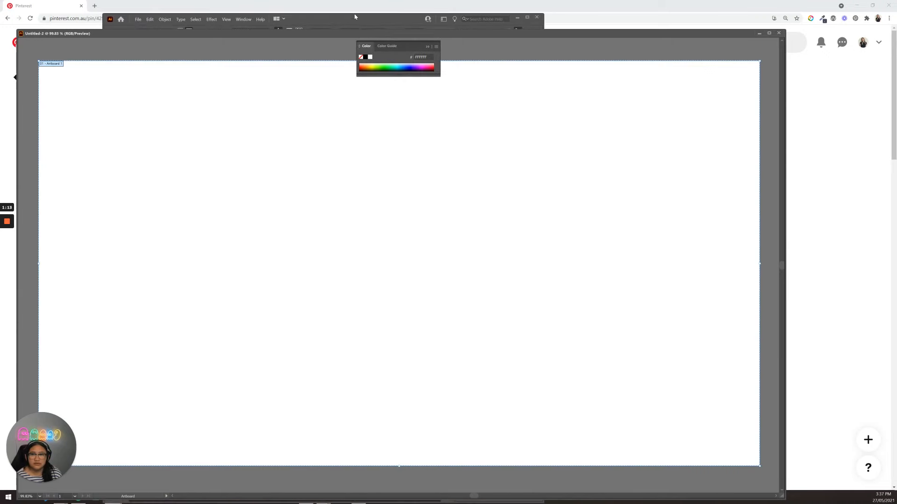
double_click(360, 26)
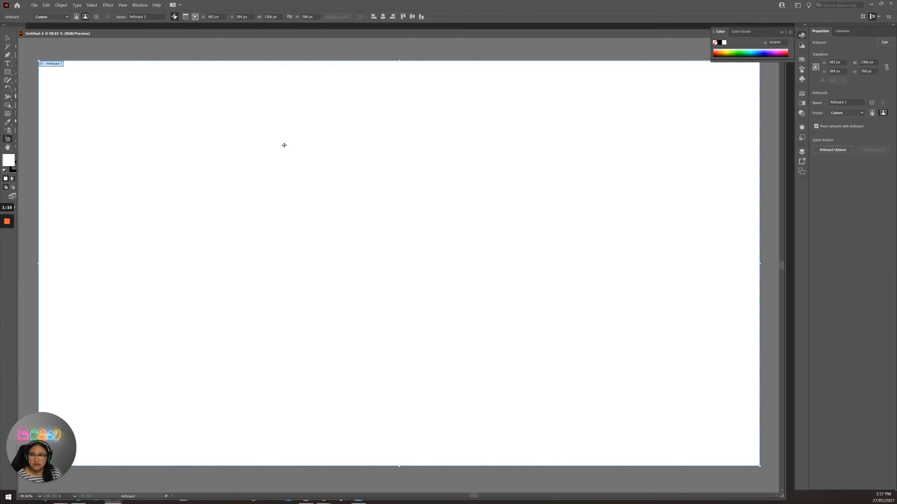
- Paste the captured landing page onto the artboard and move it towards the artboard's left side
key("ctrl+v")
left_click_drag(343, 125, 231, 135)
left_click_drag(327, 450, 320, 345)
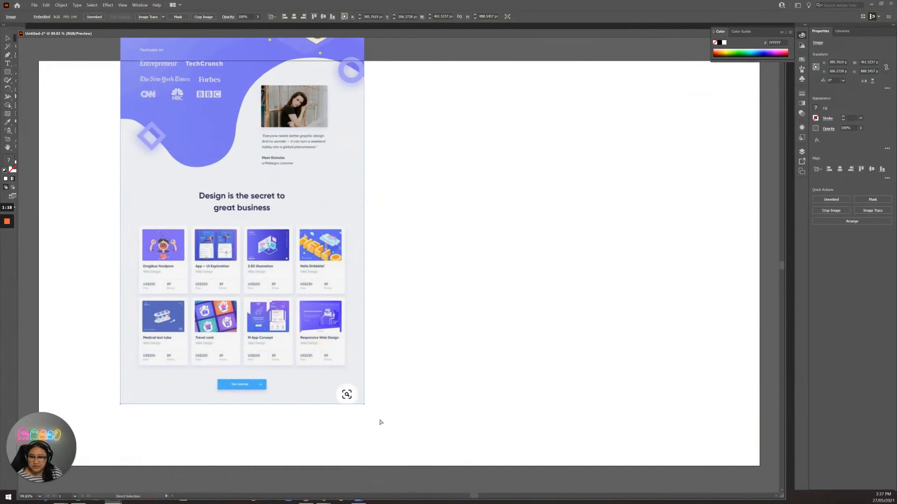
left_click(7, 38)
left_click_drag(306, 327, 327, 326)
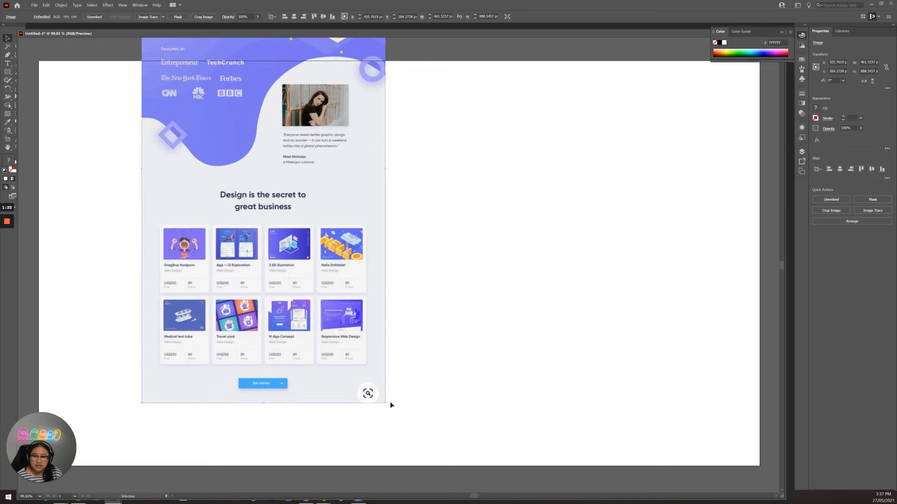
- Scale the landing page screenshot down to fit the artboard's height, place it near the left edge and deselect it
left_click_drag(391, 405, 277, 239)
left_click_drag(303, 150, 430, 321)
left_click_drag(370, 312, 183, 314)
left_click_drag(324, 367, 295, 210)
left_click_drag(108, 109, 202, 257)
left_click(114, 243)
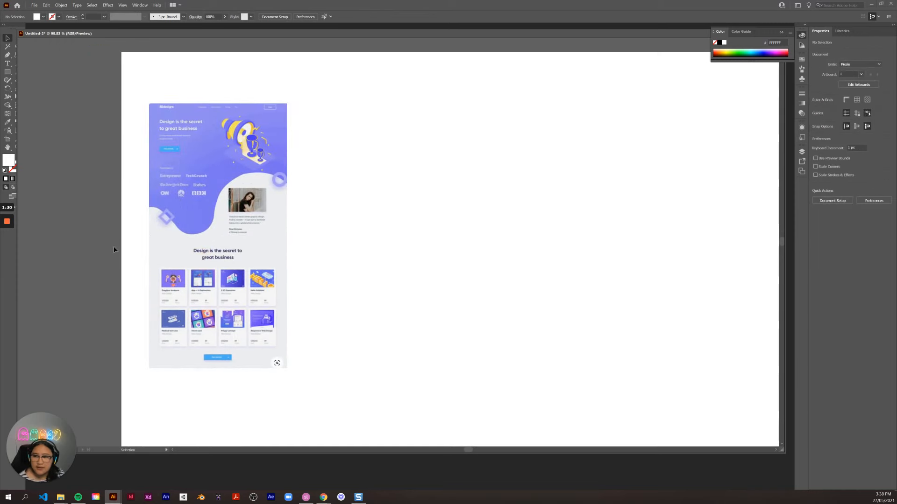
- Draw a rectangle about 261 × 109 px over the screenshot's header section and dock the document window as a tab
key("m")
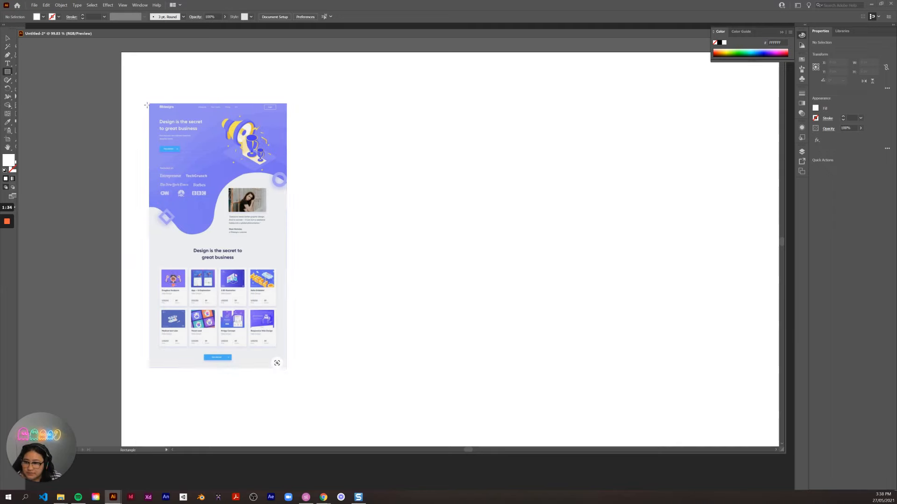
left_click_drag(149, 104, 287, 159)
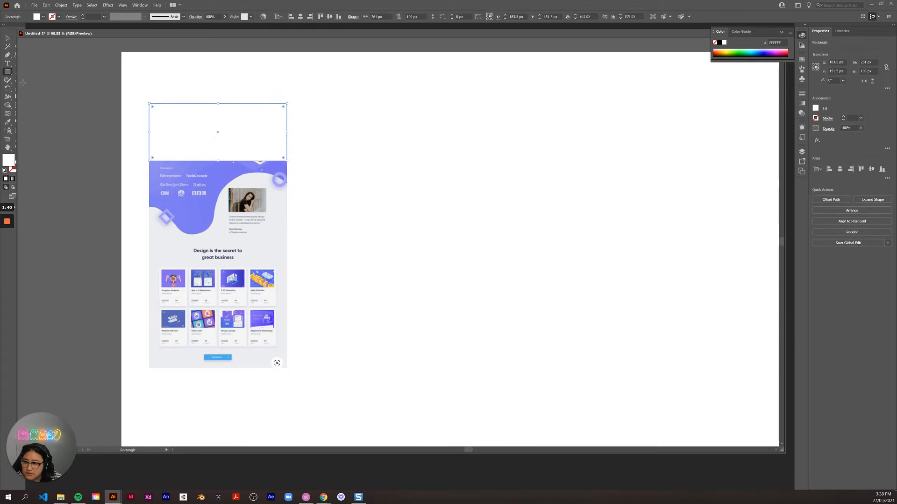
left_click_drag(40, 34, 52, 27)
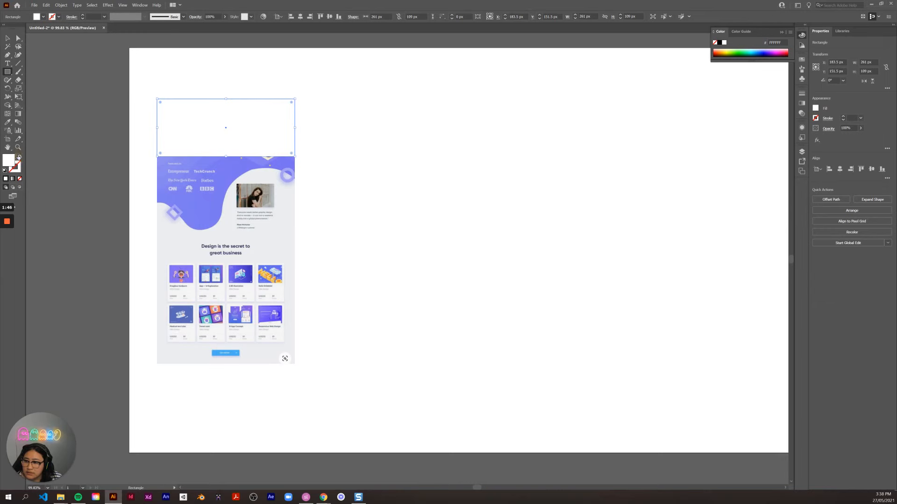
- Give the header rectangle no fill and a light red 1 pt stroke, then deselect it
left_click(19, 158)
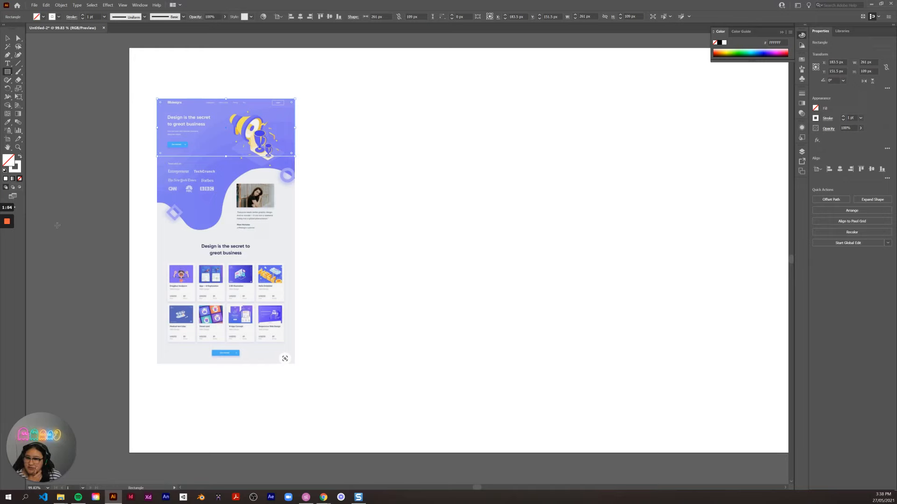
left_click(16, 171)
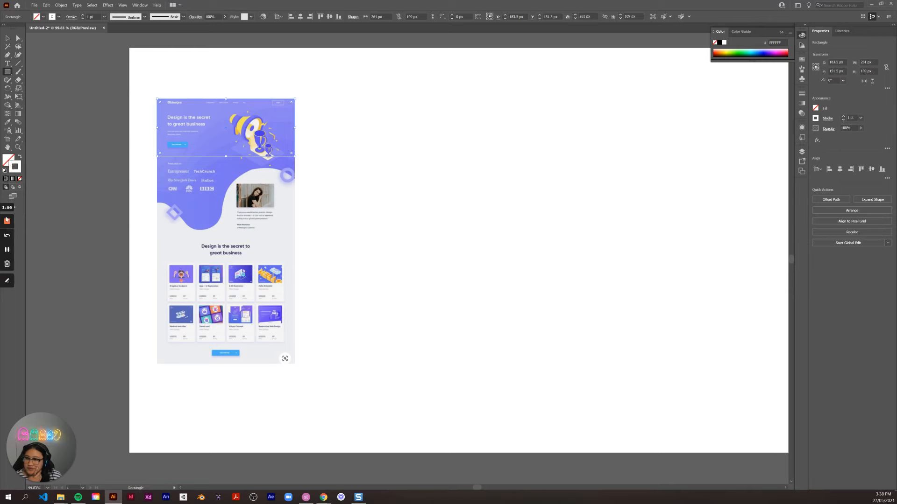
double_click(16, 169)
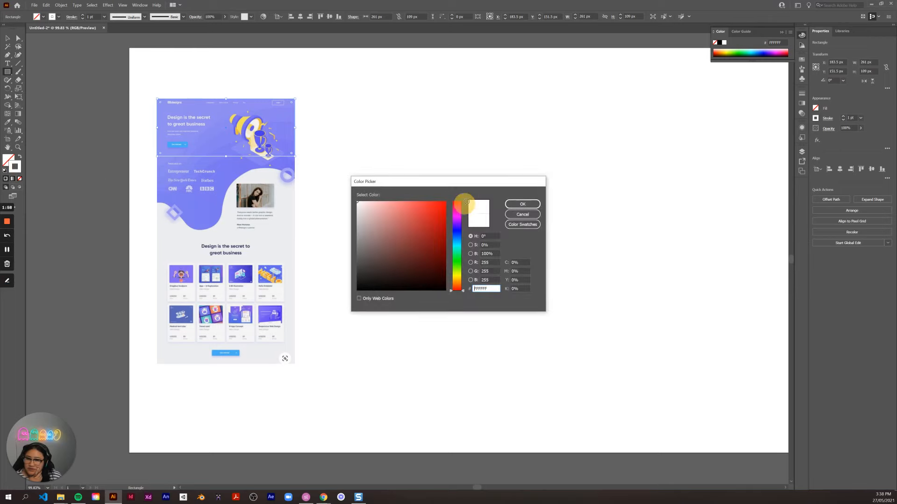
left_click(410, 201)
left_click(523, 204)
left_click(416, 187)
left_click(465, 261)
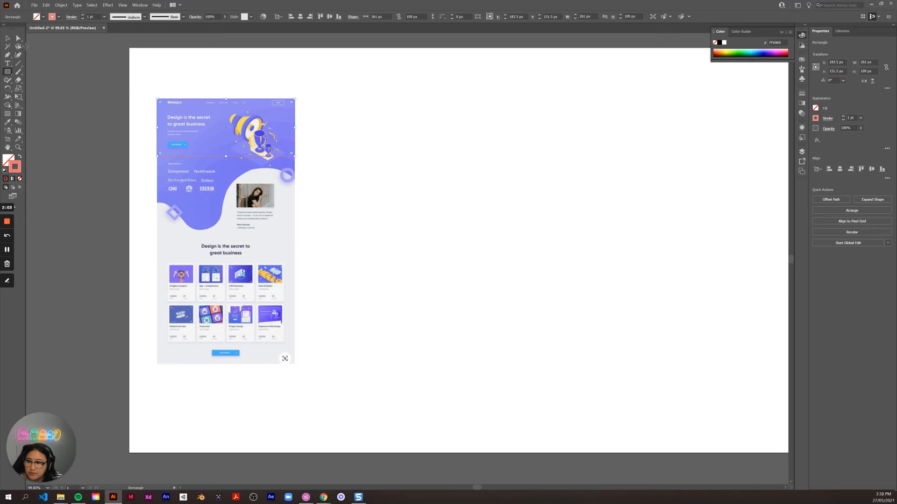
left_click(7, 38)
left_click(319, 162)
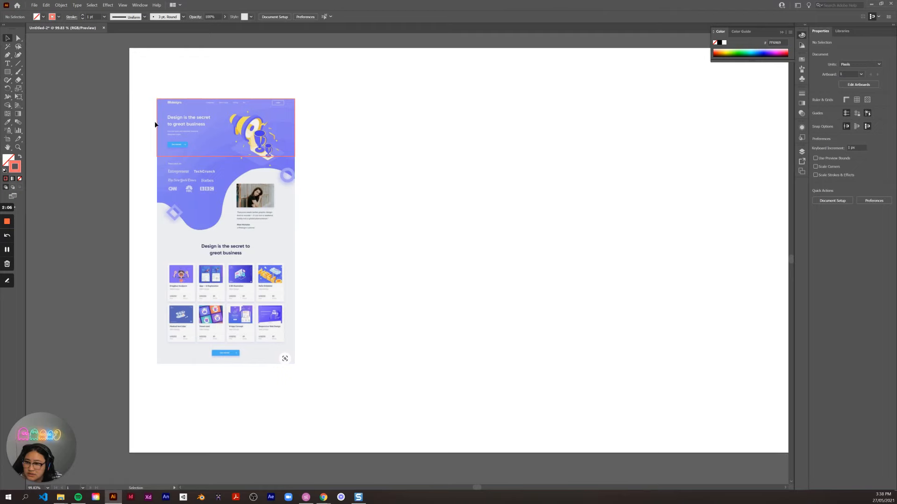
- Copy the red outline down the page and resize the copies to frame the featured, heading and card-grid sections
left_click_drag(157, 126, 157, 183)
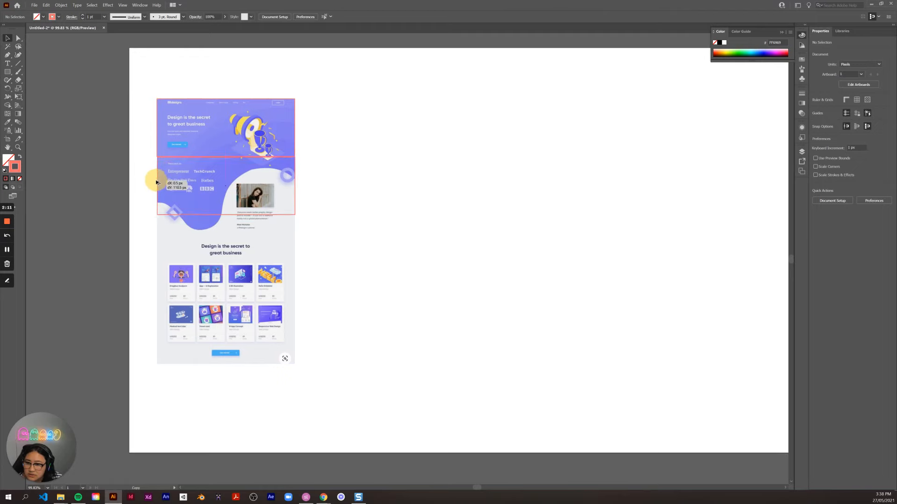
left_click_drag(156, 182, 155, 183)
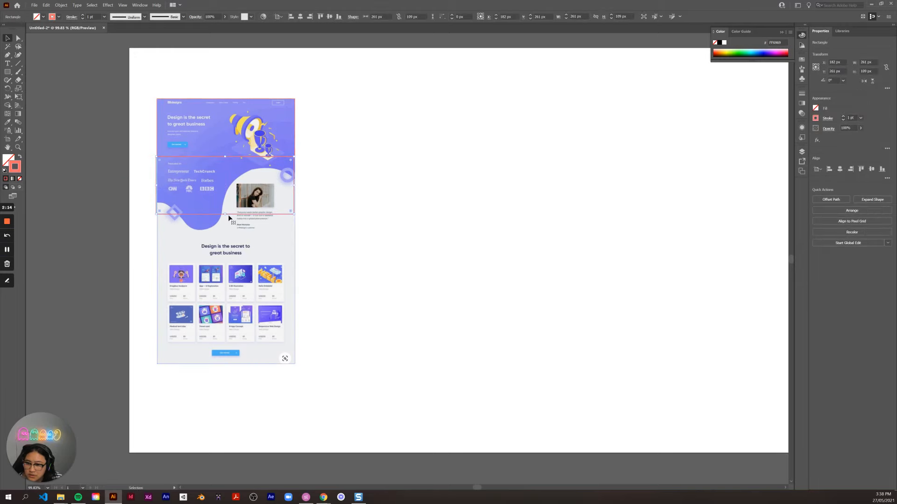
left_click_drag(226, 215, 227, 232)
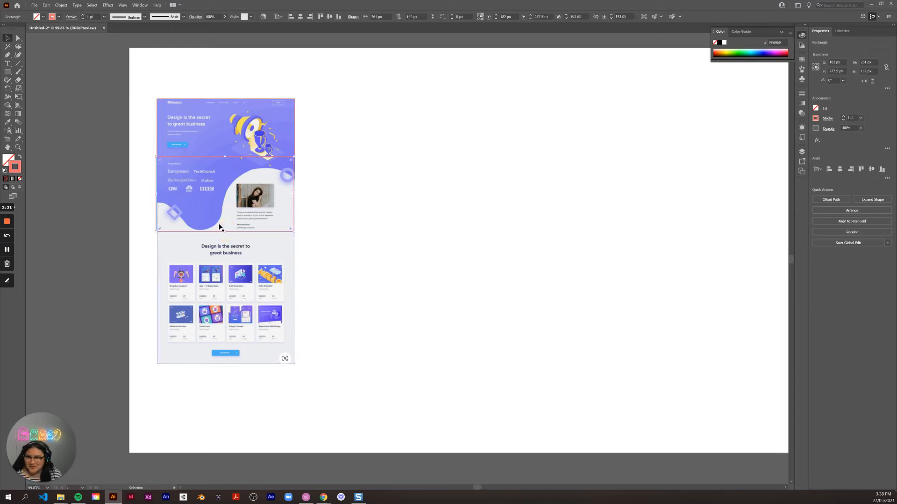
left_click_drag(244, 234, 223, 360)
left_click(388, 286)
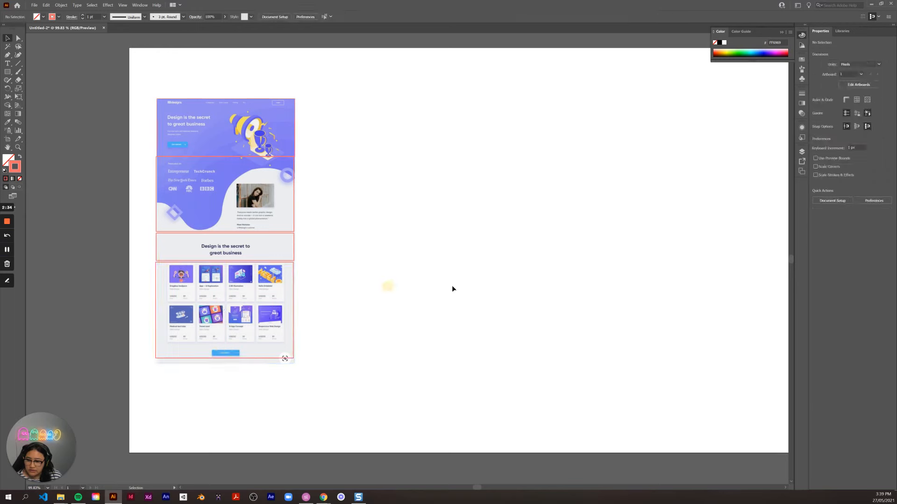
- Draw a banner rectangle about 736 × 249 px in the empty area to the right of the screenshot
left_click_drag(476, 197, 384, 210)
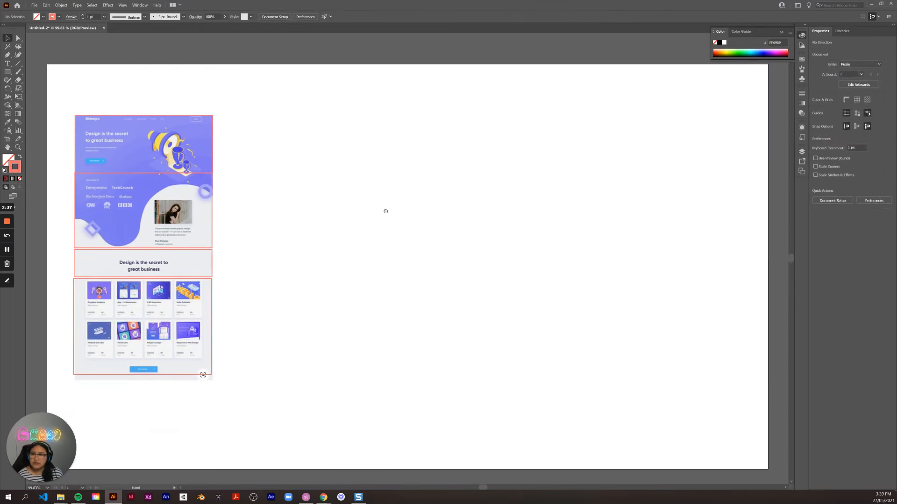
left_click(8, 72)
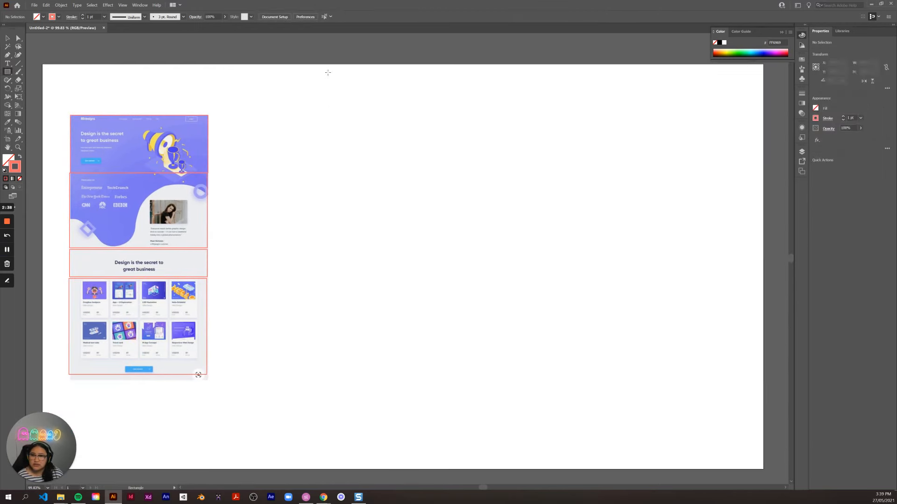
mouse_move(319, 88)
left_mouse_down()
mouse_move(481, 248)
mouse_move(658, 176)
mouse_move(707, 220)
left_mouse_up()
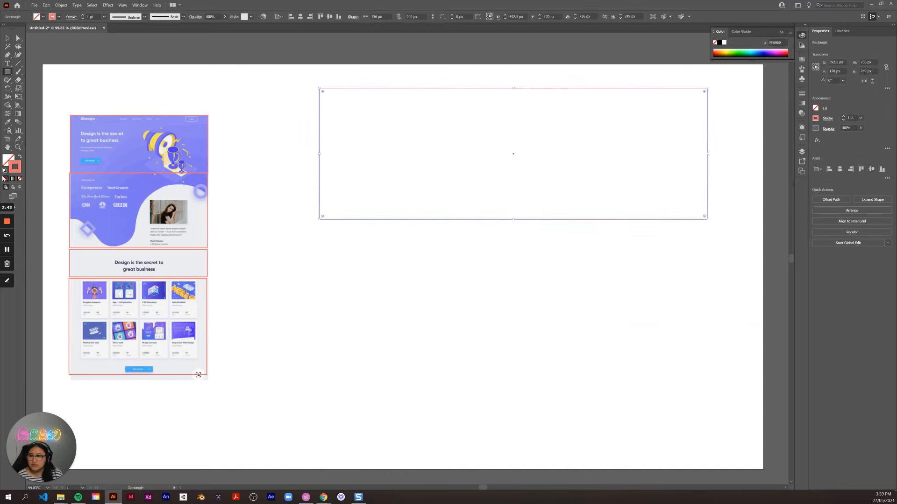
- Turn the banner's stroke into a fill and recolour it with the purple sampled from the screenshot's header
left_click(19, 158)
left_click(8, 121)
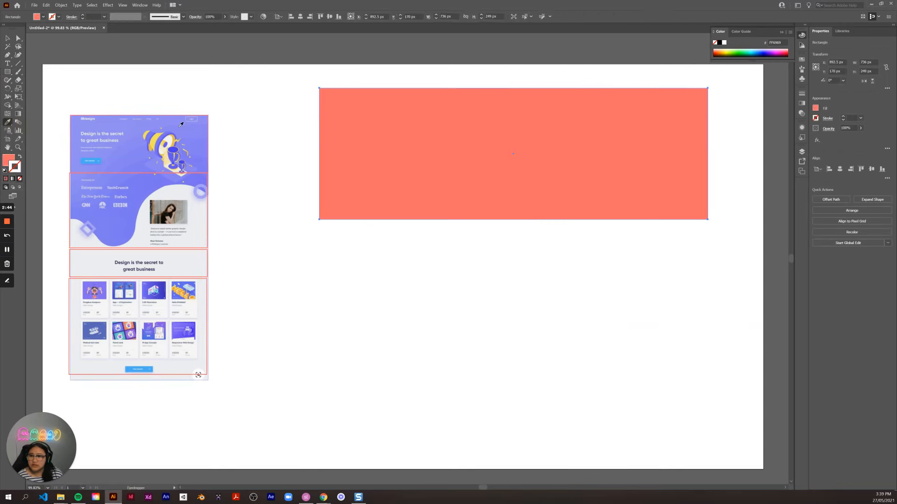
left_click(182, 126)
key("v")
left_click(217, 66)
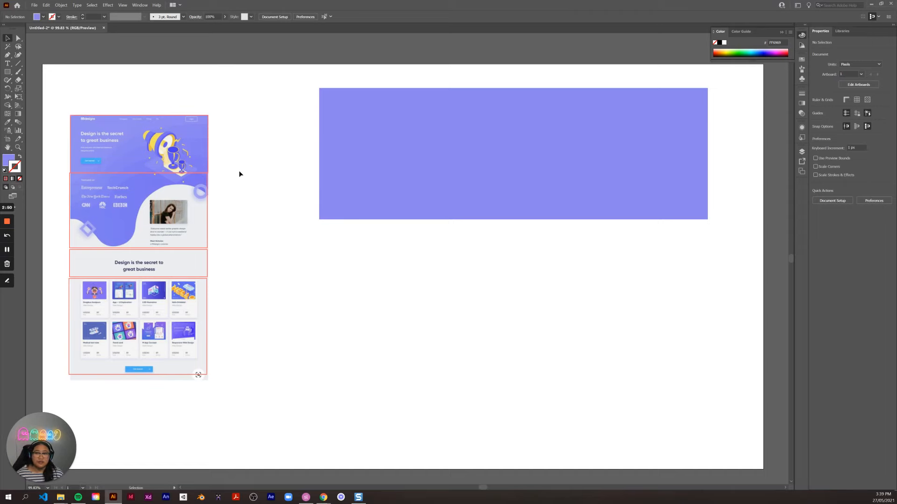
- Move the purple banner slightly up and to the right on the artboard and deselect it
mouse_move(438, 154)
left_mouse_down()
mouse_move(428, 160)
mouse_move(427, 152)
left_mouse_up()
left_click(458, 407)
left_click(410, 281)
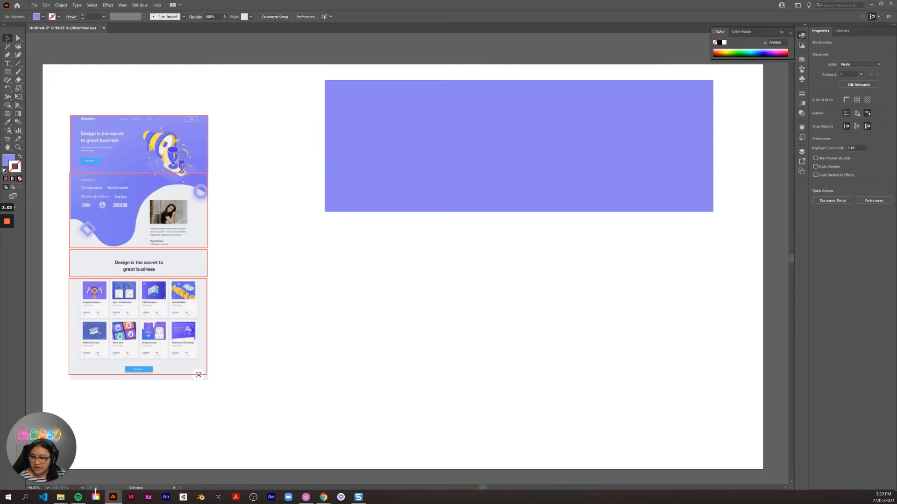
- Switch to Chrome and open the blush.design illustration site in a new tab
left_click(324, 498)
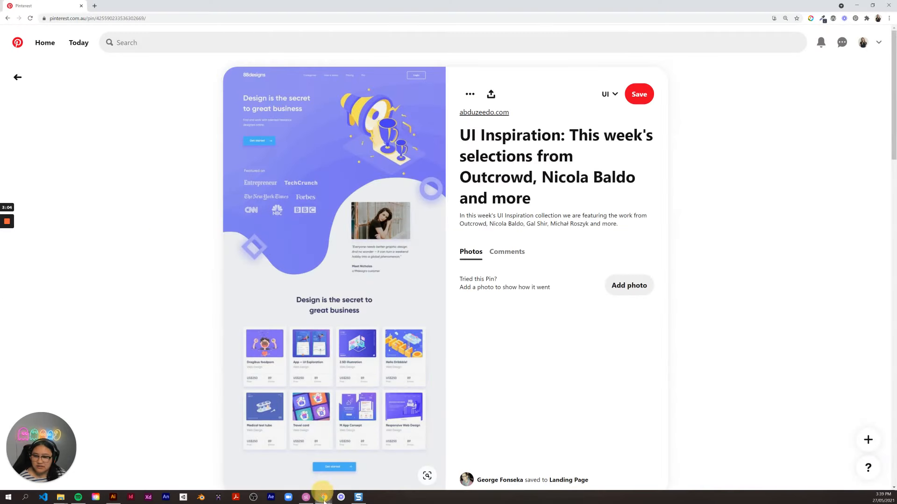
left_click(95, 6)
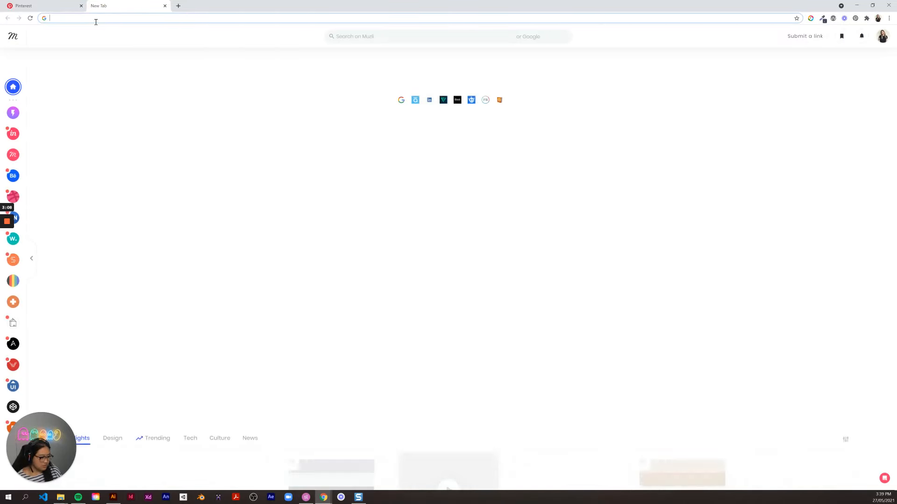
type("blu")
key("Return")
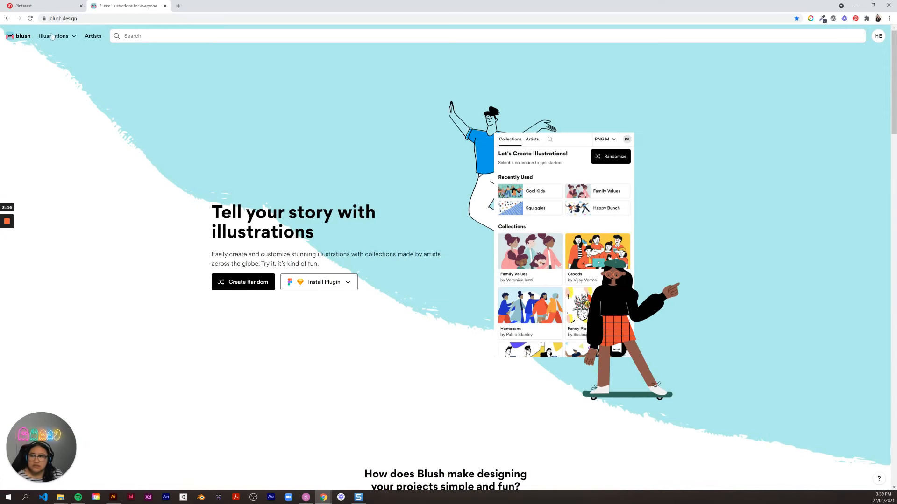
- Open the Food illustrations on Blush and download the pink Donut illustration as an SVG
mouse_move(52, 36)
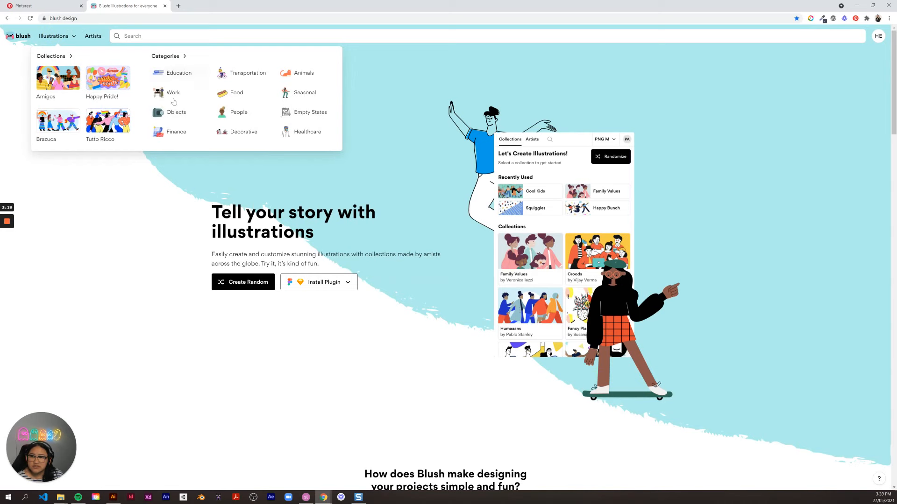
left_click(233, 91)
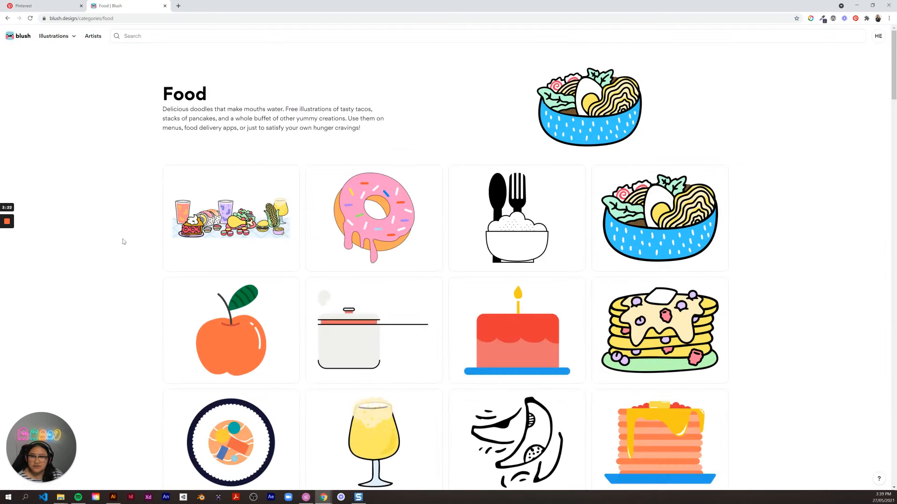
left_click(405, 220)
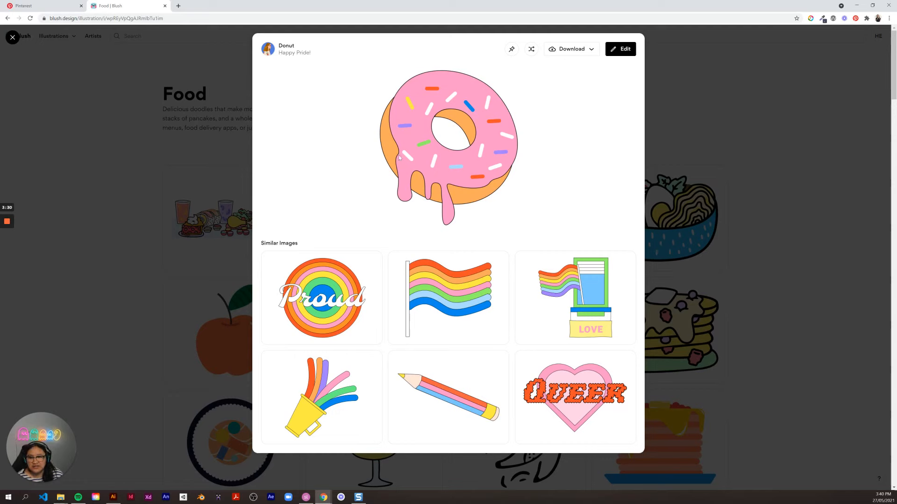
left_click(575, 49)
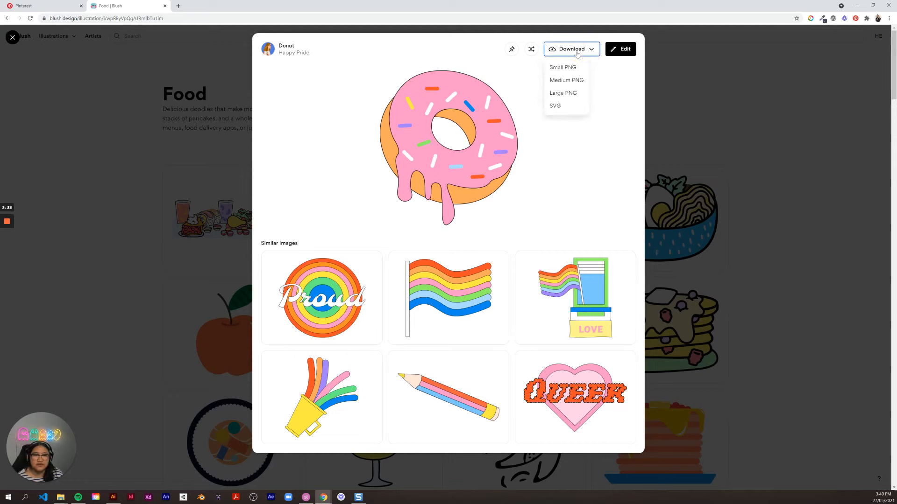
left_click(569, 106)
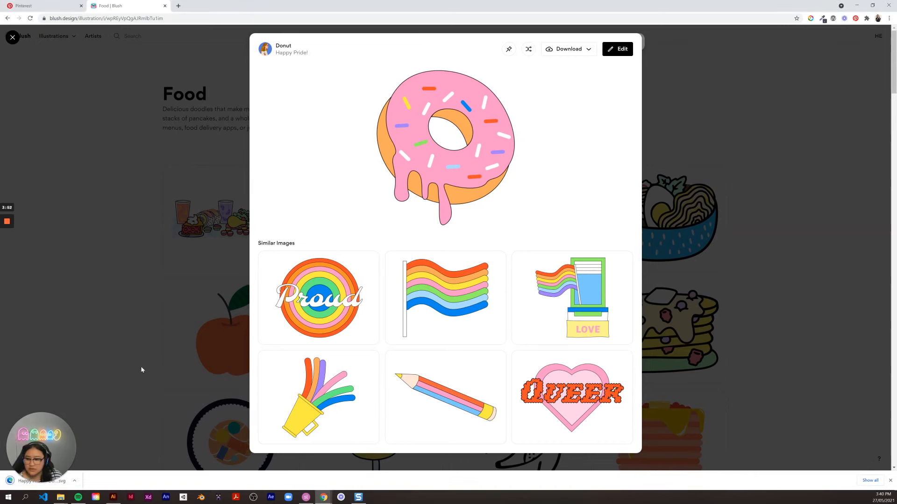
- Open the downloaded donut SVG in Illustrator and copy its whole artwork into the banner document
mouse_move(59, 467)
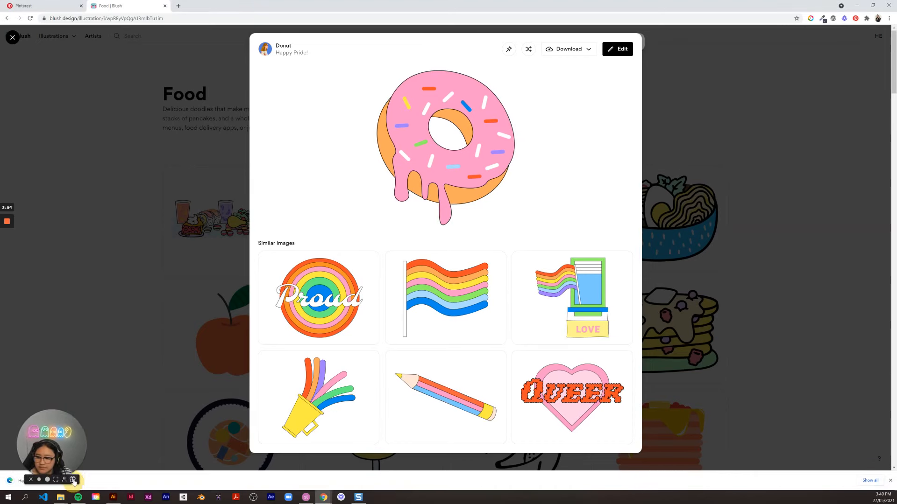
left_click_drag(59, 481, 380, 287)
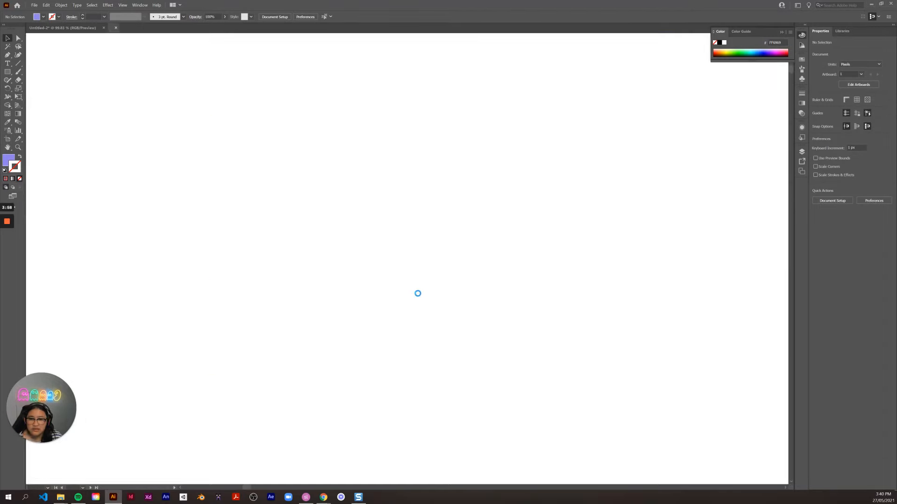
left_click_drag(312, 172, 533, 308)
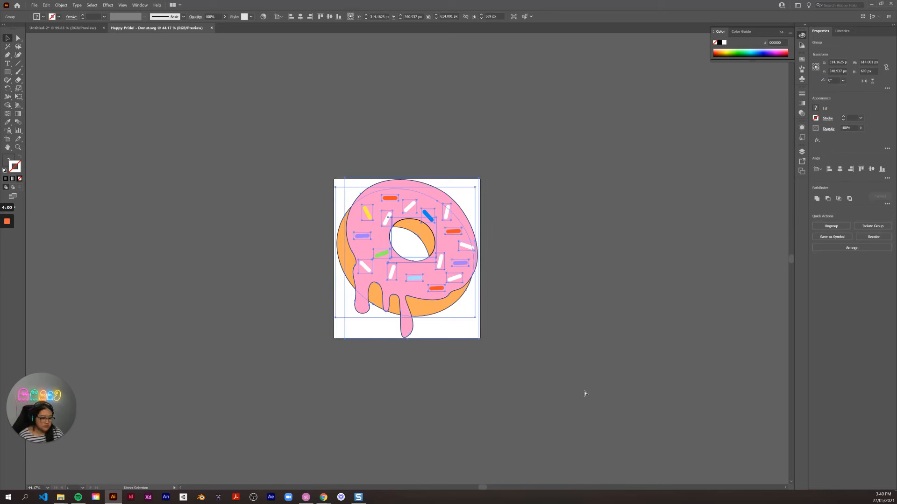
left_click(71, 28)
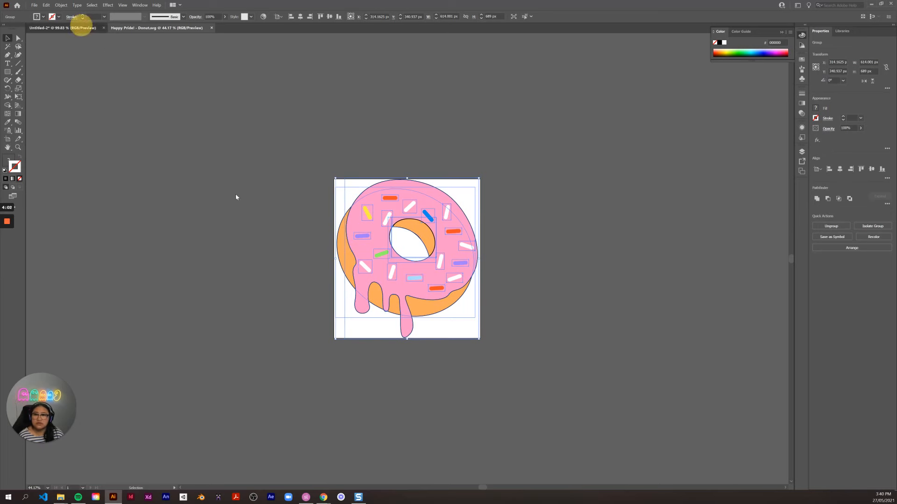
key("ctrl+v")
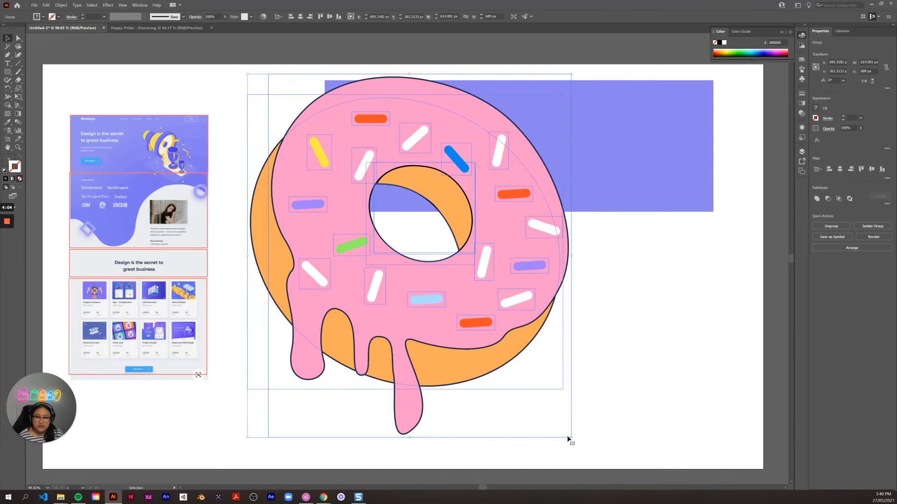
- Scale the donut down to fit the banner's height, place it on the banner's right side, and deselect it
left_click_drag(570, 438, 335, 214)
mouse_move(312, 154)
left_mouse_down()
mouse_move(568, 213)
mouse_move(655, 183)
mouse_move(655, 228)
mouse_move(643, 180)
mouse_move(630, 185)
left_mouse_up()
left_click(713, 302)
left_click(580, 286)
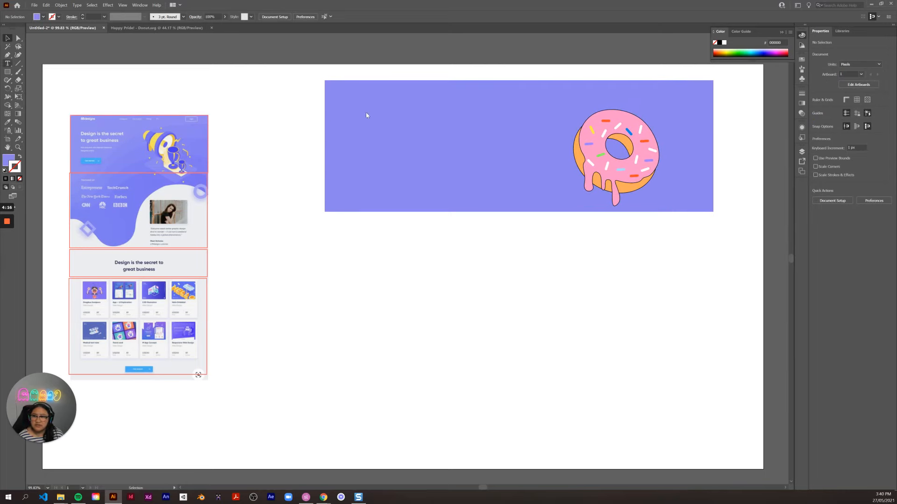
- Add a text area about 373 × 182 px to the left of the donut and set its font to Lulo Clean W01 One Bold
key("t")
left_click_drag(358, 106, 550, 205)
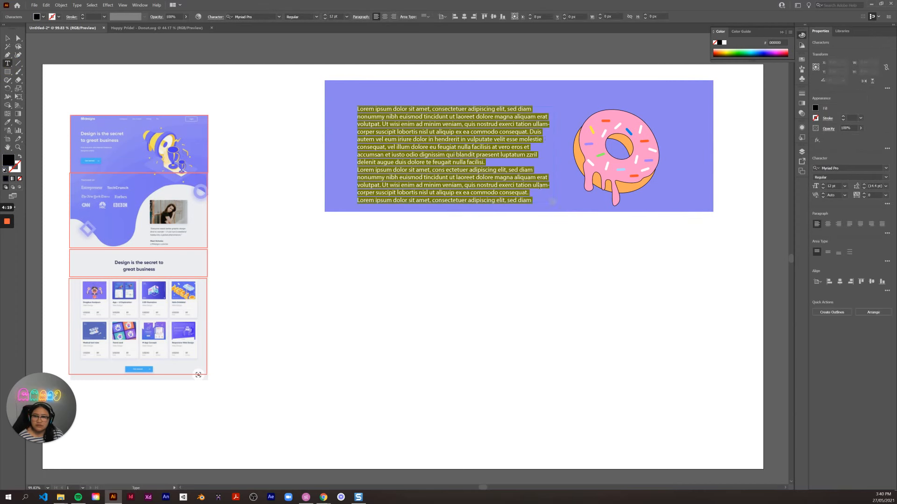
left_click(279, 17)
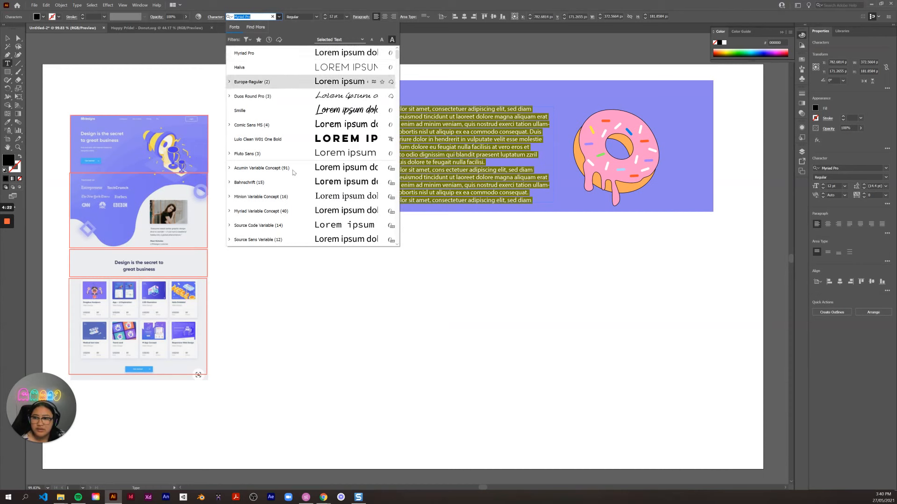
left_click(301, 139)
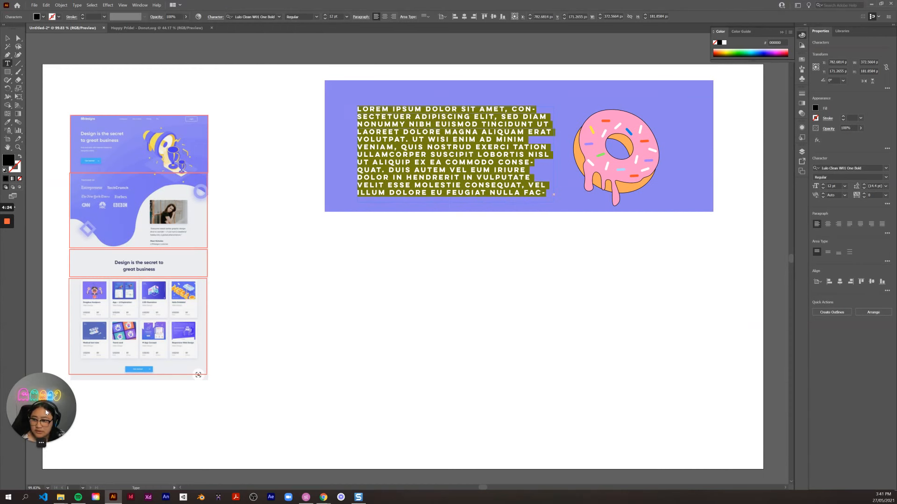
- Replace the placeholder text with the heading "DESIGN YOUR DONUT"
left_click(456, 172)
left_click_drag(546, 193, 331, 106)
type("WWE")
key("ctrl+a")
key("BackSpace")
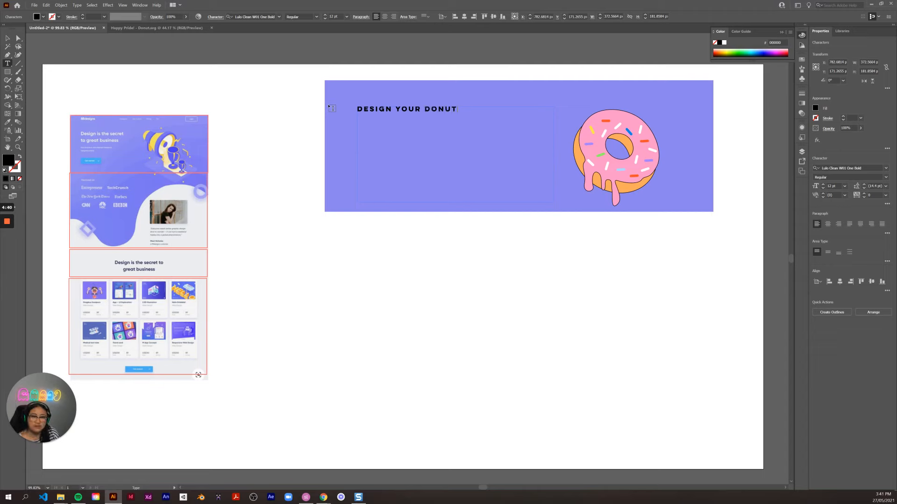
- Move the heading down and right on the banner and shrink its text frame to about 203 × 15 px
left_click(7, 38)
left_click_drag(382, 112, 400, 146)
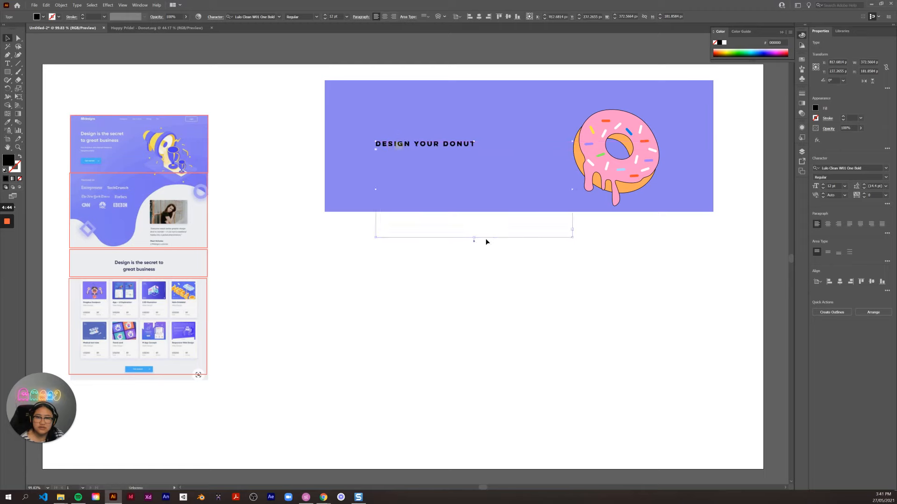
left_click_drag(474, 239, 479, 152)
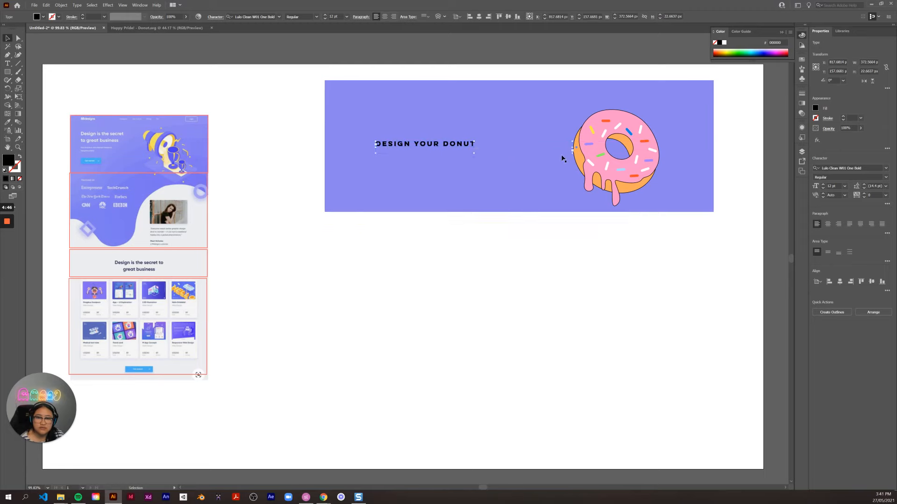
left_click_drag(553, 152, 483, 147)
- Recolour the heading white (FFFFFF), nudge it slightly down and to the right, and deselect it
double_click(10, 161)
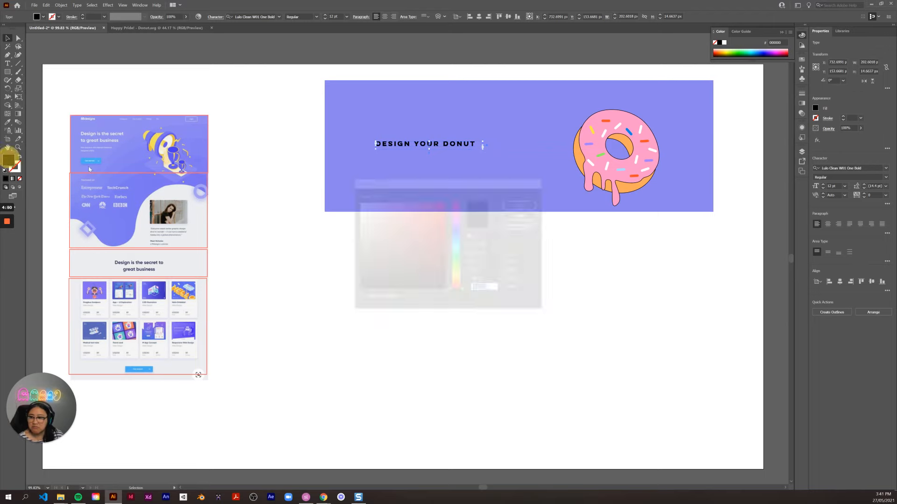
left_click(357, 202)
left_click(517, 204)
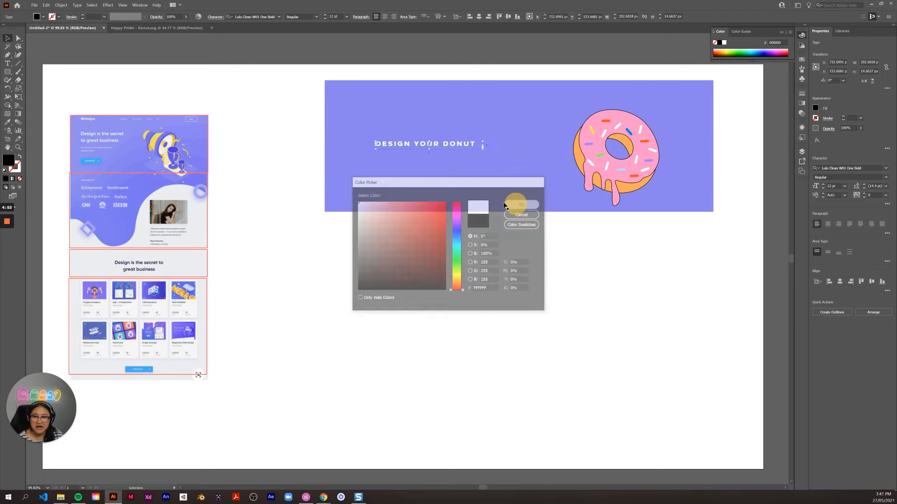
left_click(9, 39)
left_click(472, 308)
mouse_move(453, 149)
left_mouse_down()
mouse_move(460, 157)
mouse_move(457, 151)
left_mouse_up()
left_click(457, 296)
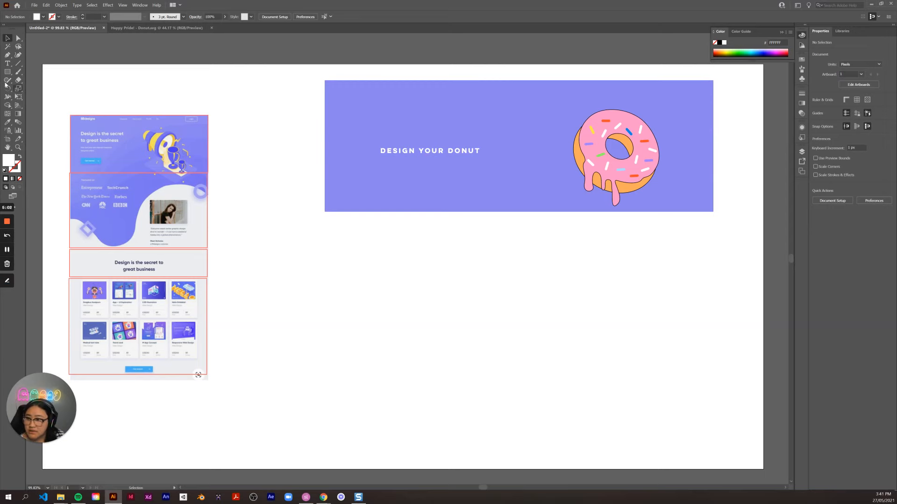
- Add a text area about 235 × 89 px below the heading, set it to Halva, and clear the placeholder text
left_click(7, 66)
left_click_drag(397, 166, 501, 208)
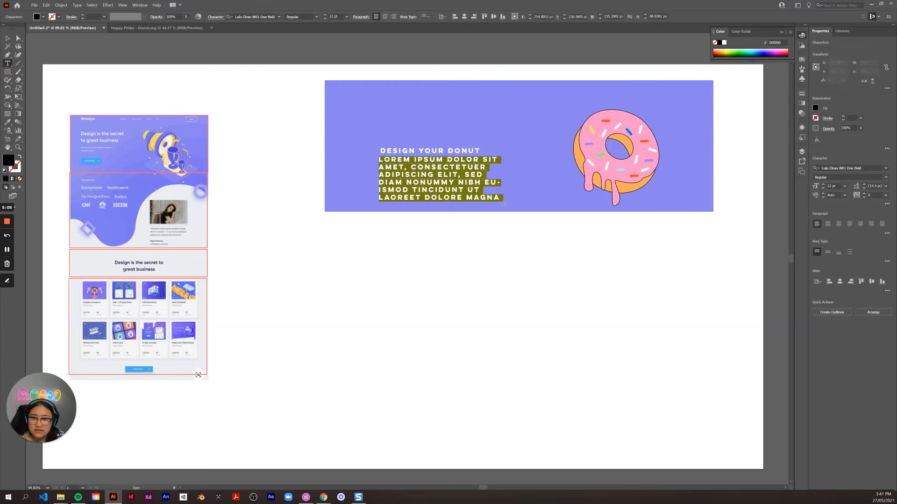
left_click(280, 17)
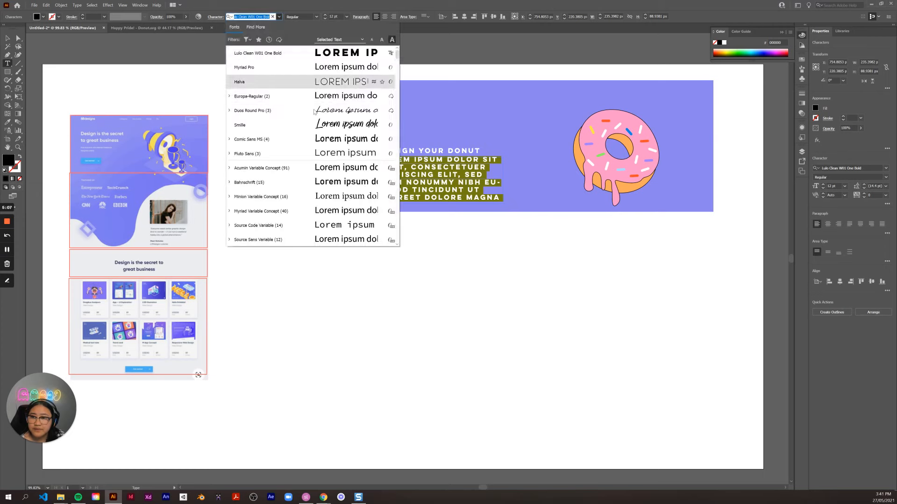
left_click(292, 85)
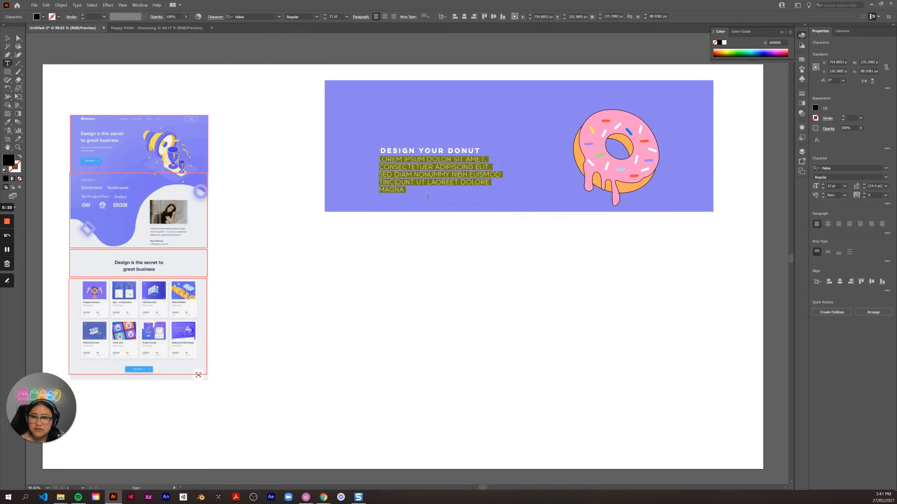
type("ASC")
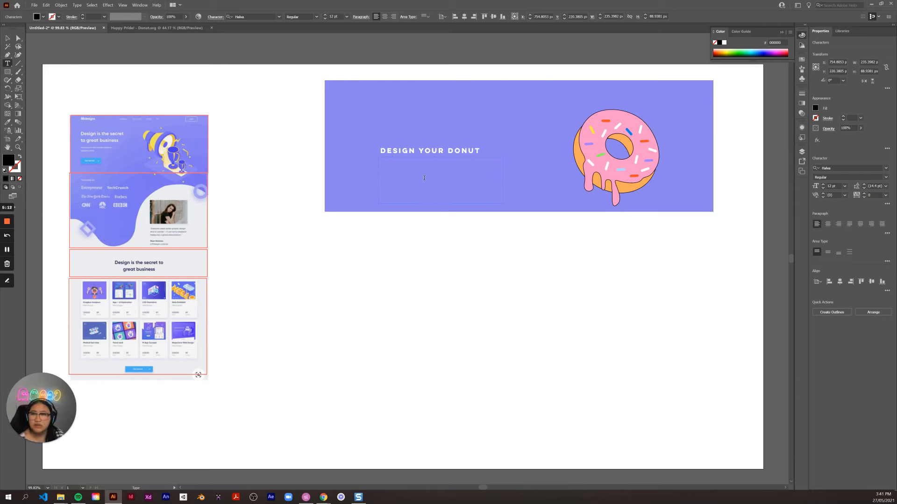
- Set the text area's font to Europa-Regular and enter "Insert blurb on how you can design the most delicious looking donut everrrrrr."
left_click(213, 19)
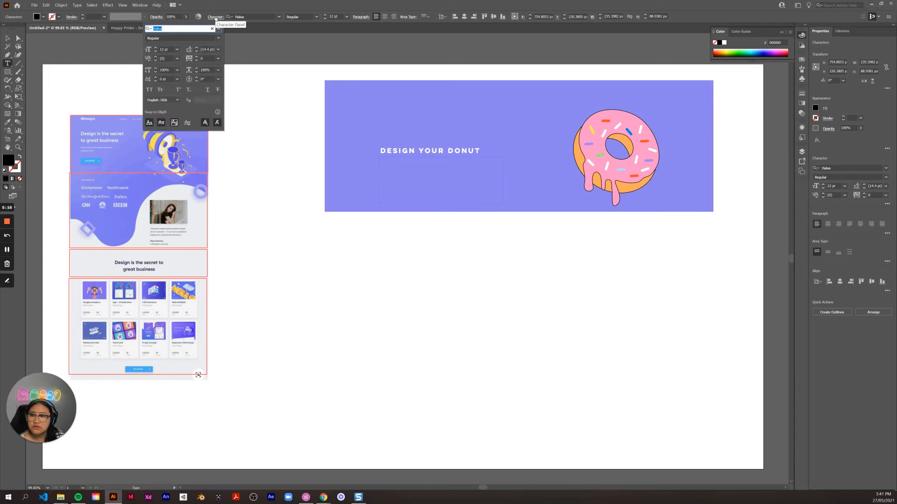
left_click(279, 17)
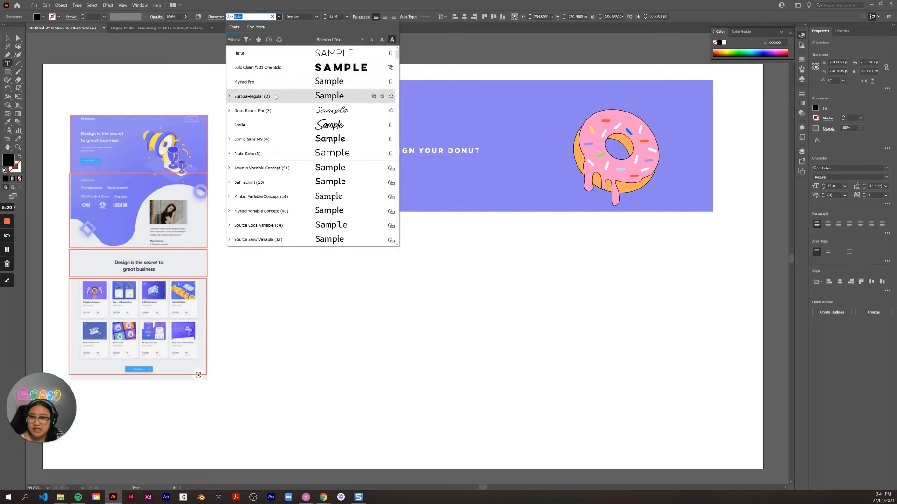
left_click(275, 96)
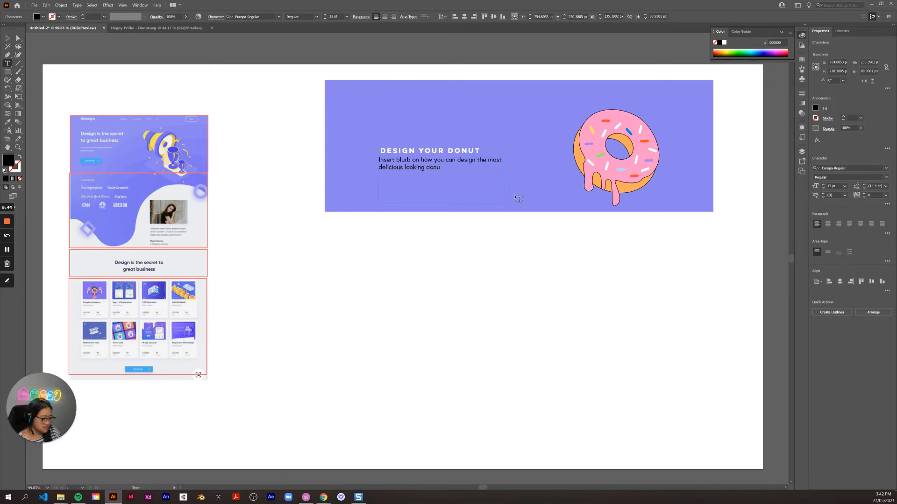
type(".")
left_click(8, 38)
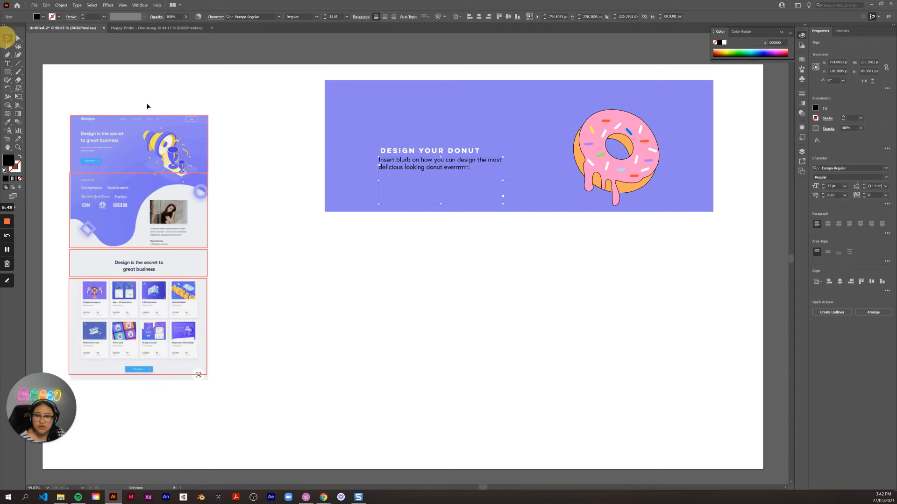
left_click(336, 276)
- Try to change the blurb's fill colour with its text frame selected
left_click(424, 164)
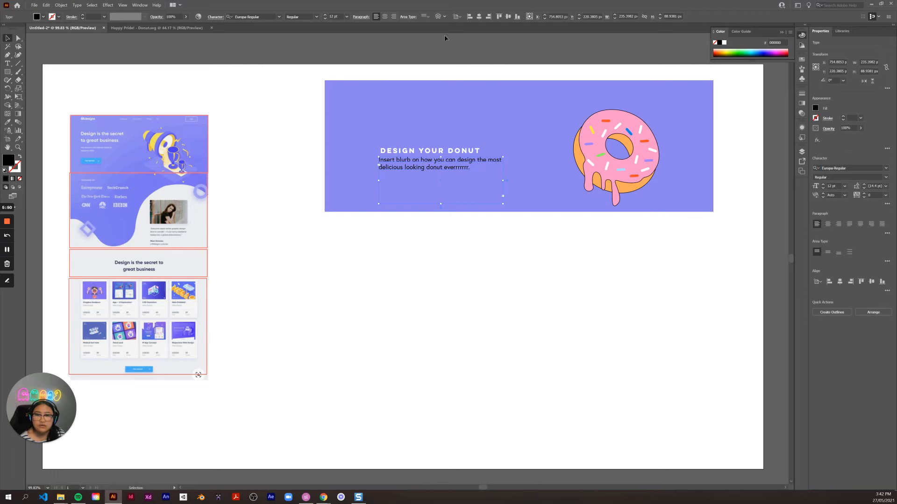
double_click(9, 160)
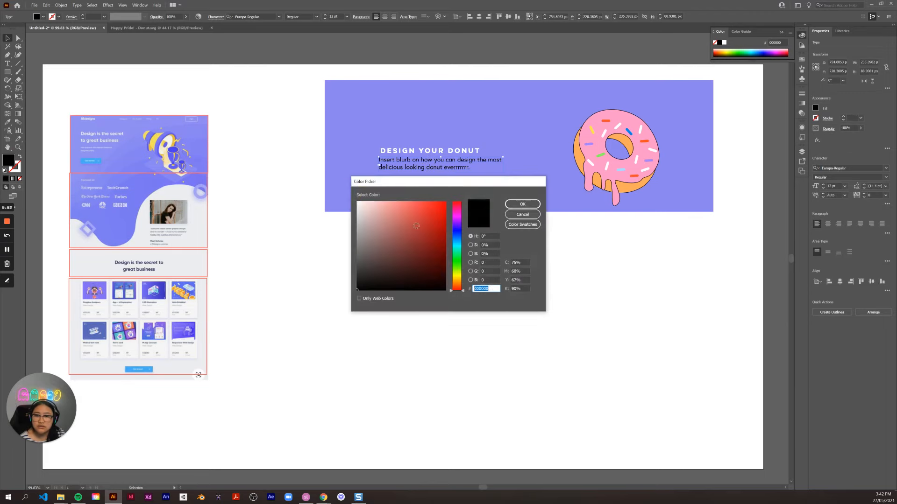
left_click(514, 205)
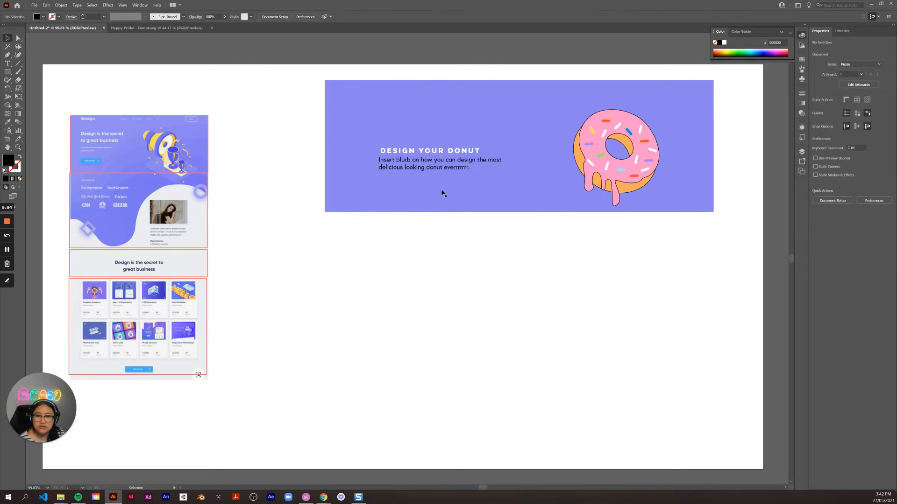
- Select all of the blurb's characters, fill them with white (FFFFFF), and deselect the text
triple_click(467, 169)
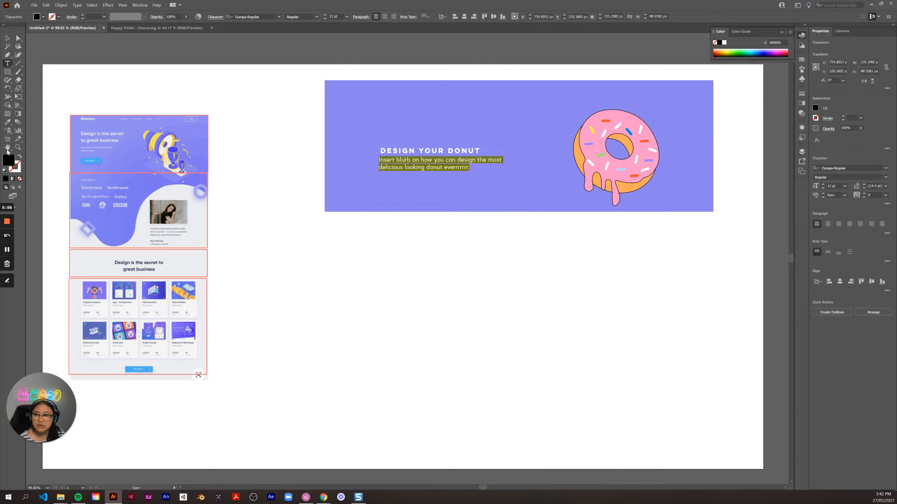
double_click(8, 161)
left_click(357, 202)
left_click(519, 204)
left_click(8, 39)
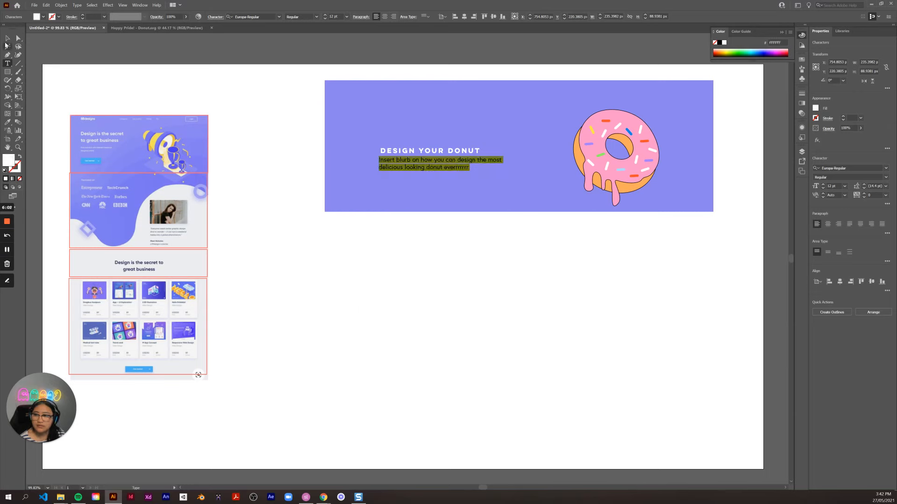
left_click(380, 311)
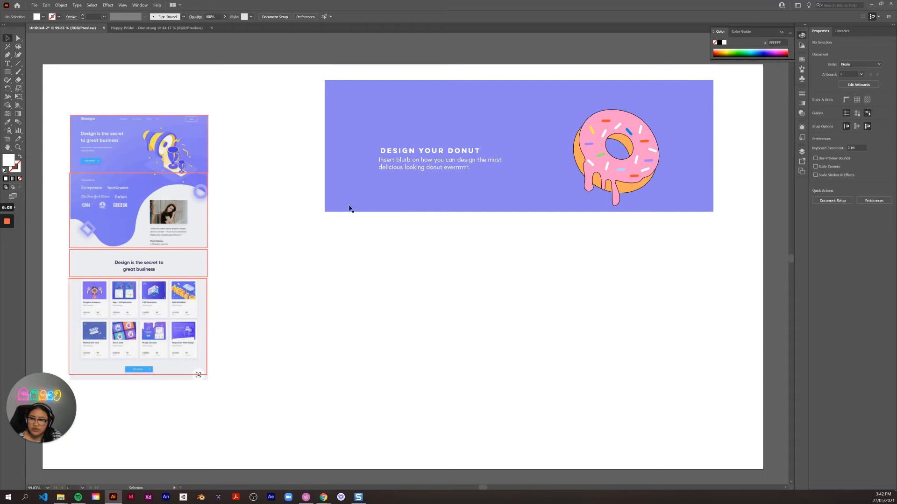
- Draw a wavy path about 735 px wide below the banner with the Pen tool, spanning its full width and dipping near the middle
left_click(7, 54)
left_click(434, 212)
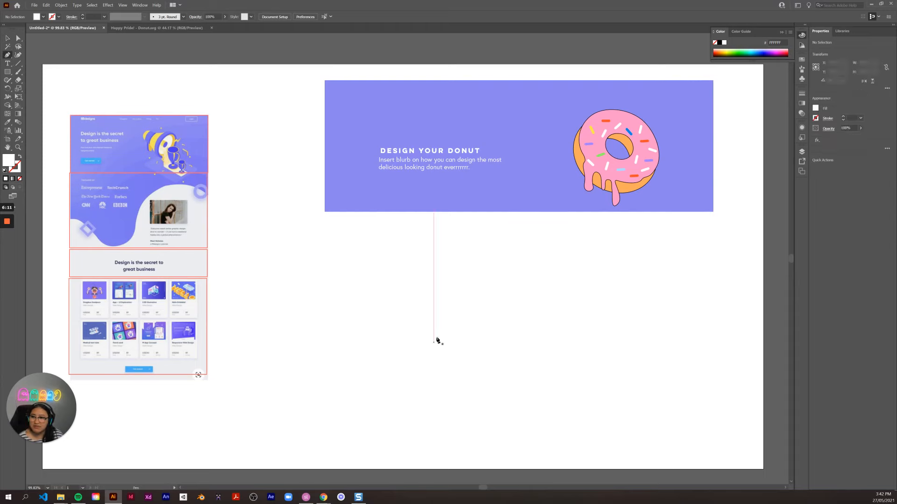
left_click(711, 263)
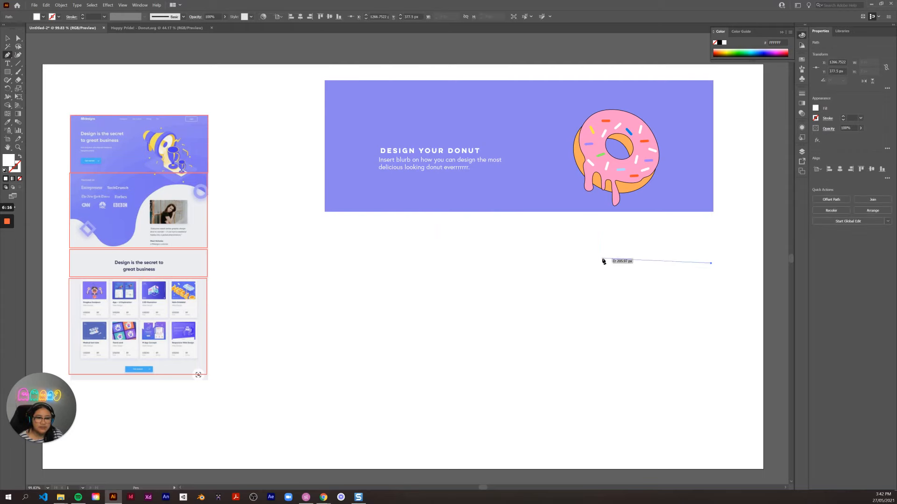
left_click_drag(605, 263, 567, 278)
left_click_drag(432, 330, 341, 332)
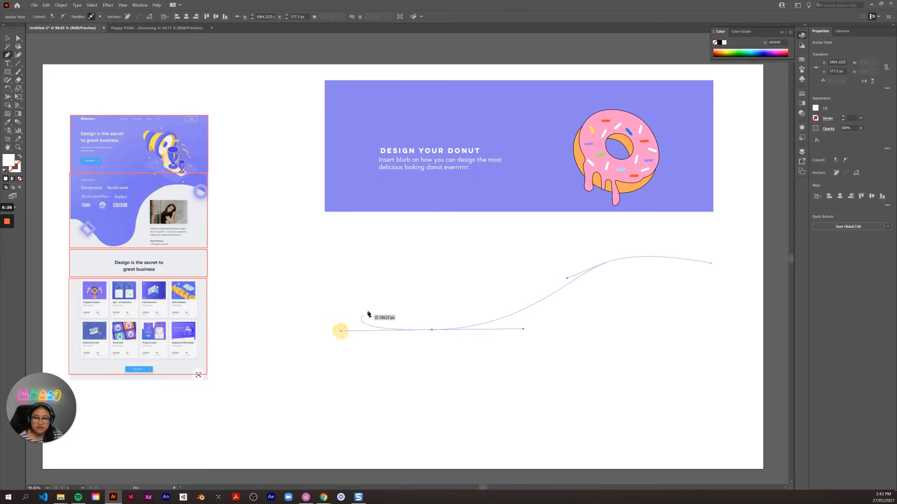
left_click(432, 330)
left_click_drag(394, 271, 358, 262)
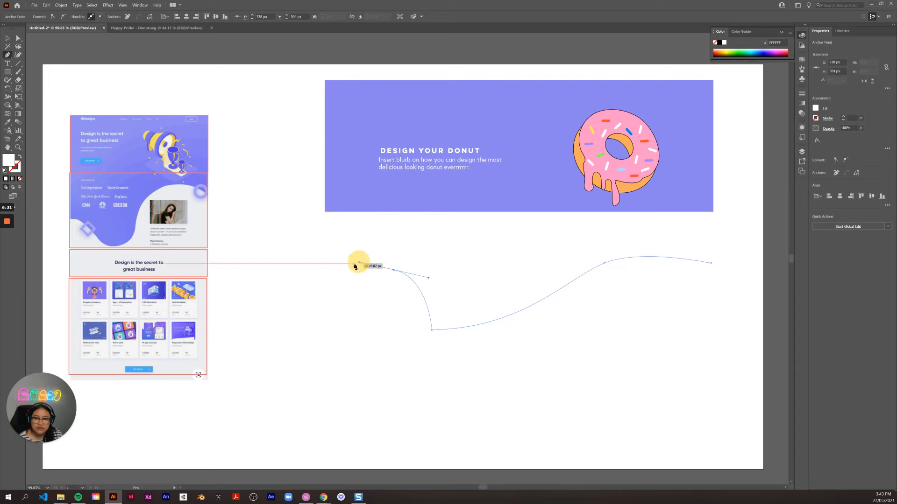
left_click(322, 263)
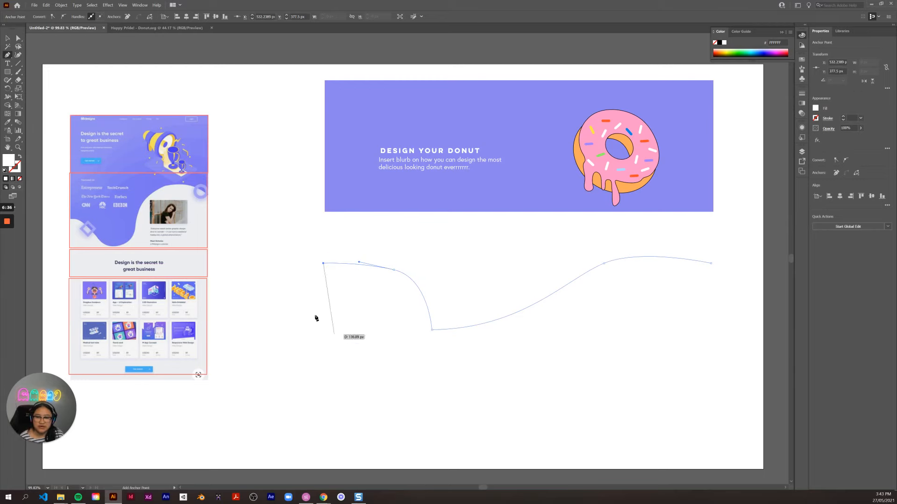
- Close the wavy path with straight vertical sides and a straight top along the banner's lower edge
left_click(323, 208)
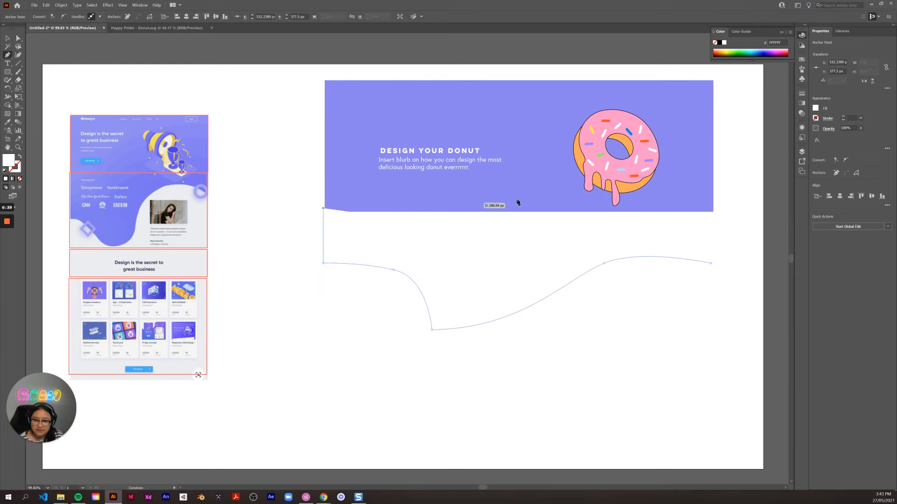
left_click(711, 210)
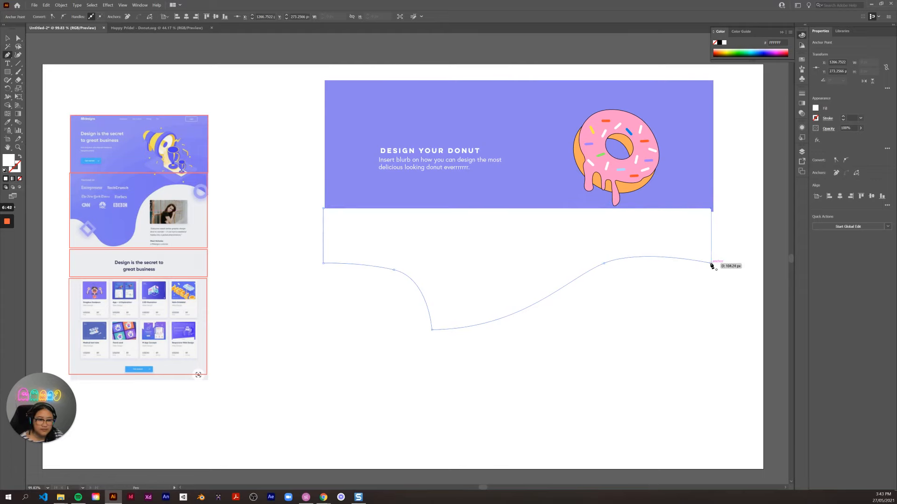
left_click(711, 264)
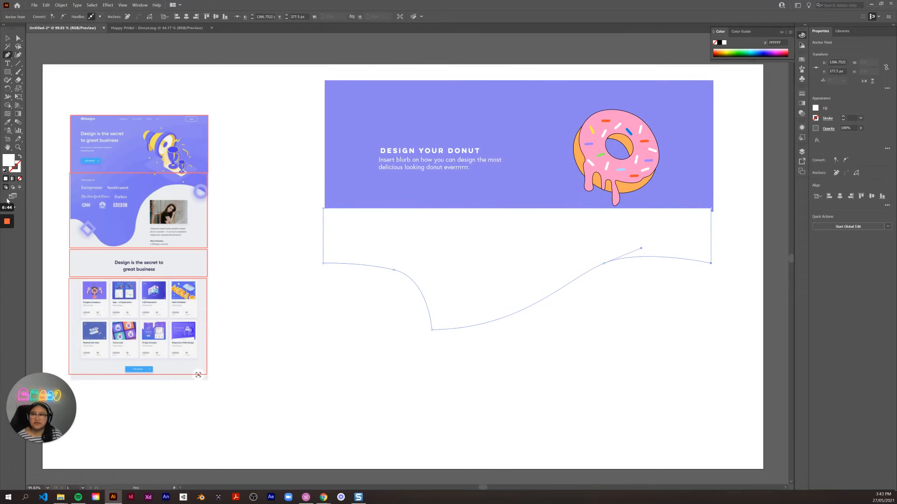
- Fill the wave shape with the banner's purple using the Eyedropper and line its sides up with the banner
left_click(7, 122)
left_click(544, 111)
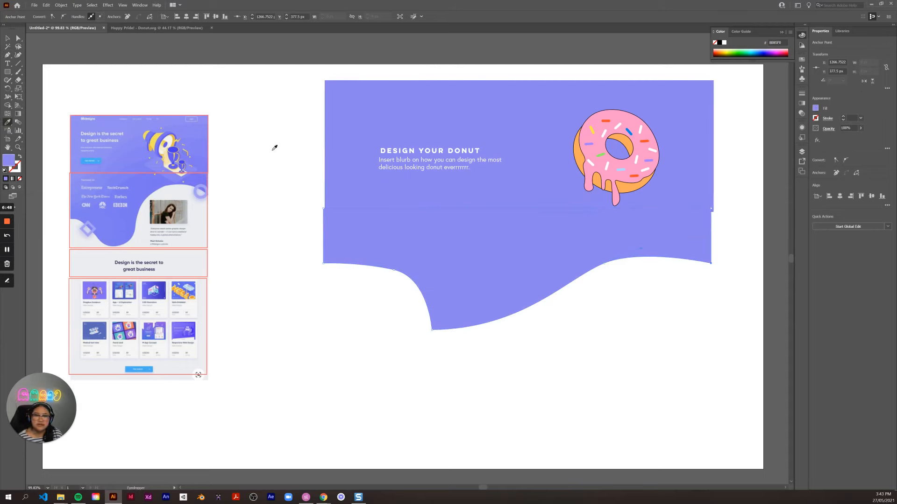
left_click(8, 38)
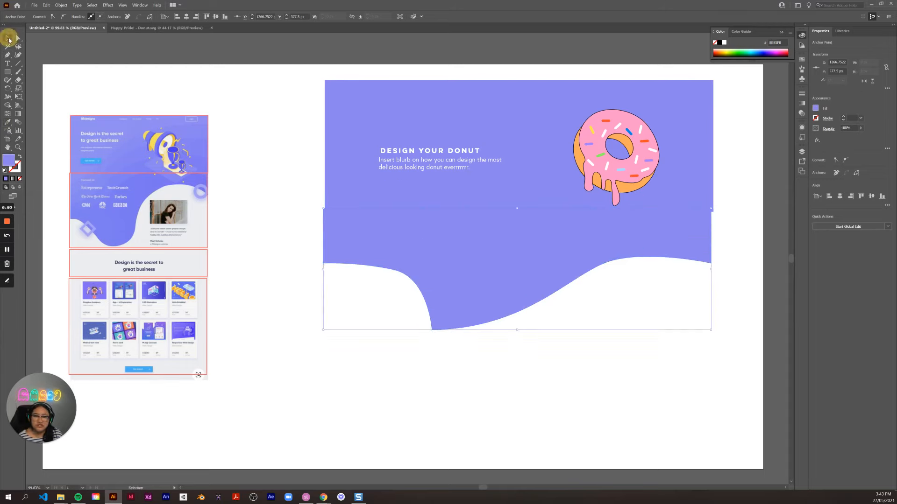
left_click_drag(474, 238, 475, 240)
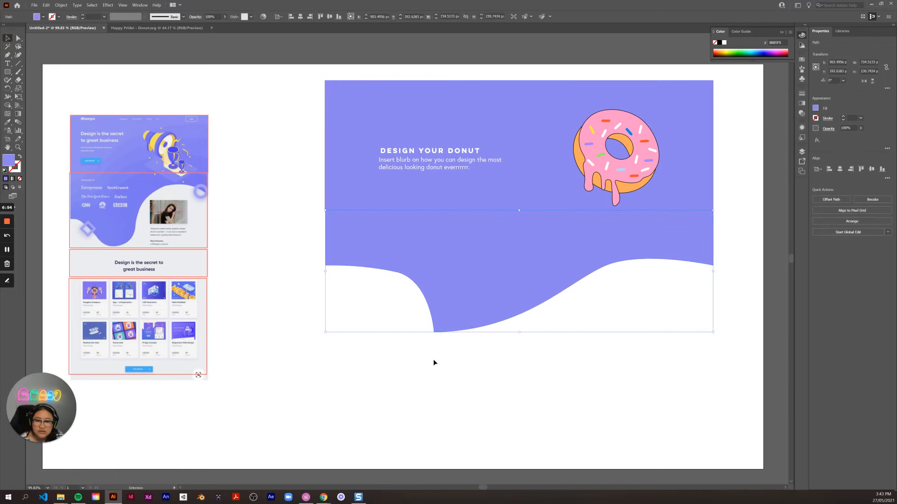
- Round the sharp lowest point of the wave shape into a smooth curve and deselect it
left_click(17, 39)
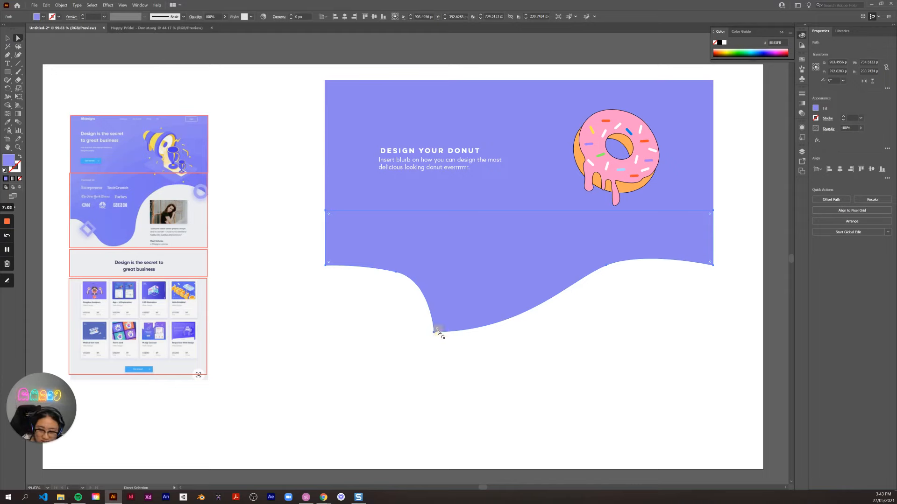
left_click_drag(438, 332, 474, 241)
left_click(374, 359)
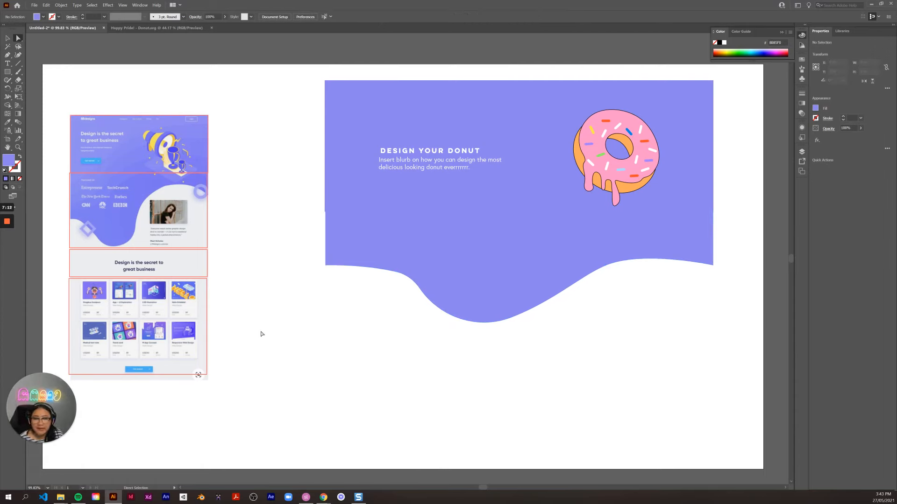
- Move the wave shape slightly down so a narrow white gap separates it from the banner, and deselect it
left_click_drag(501, 245, 501, 248)
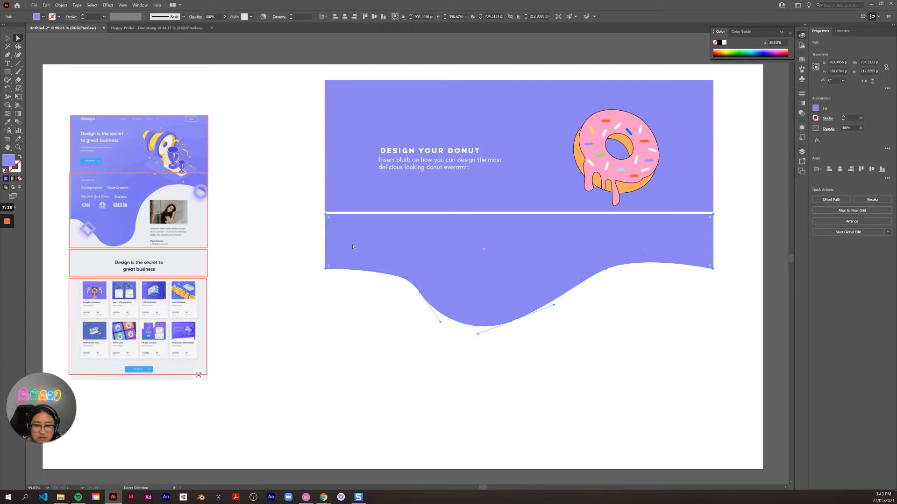
left_click_drag(363, 239, 359, 233)
key("v")
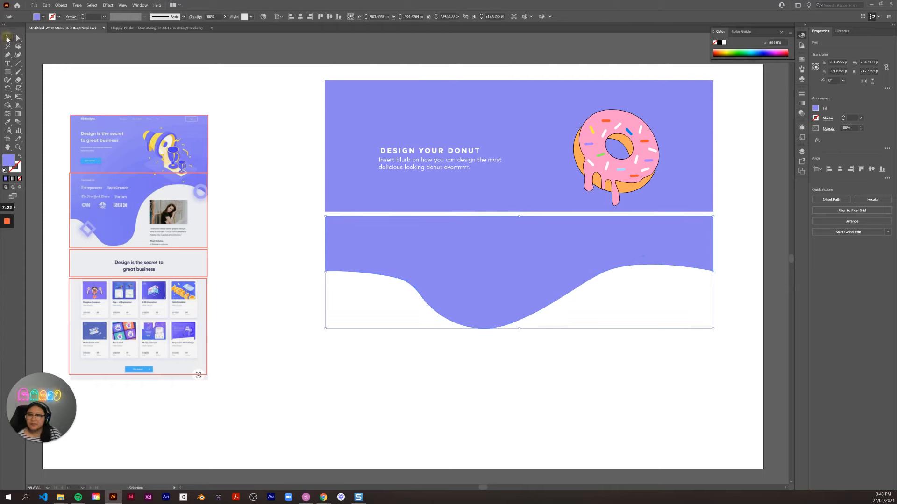
left_click(368, 423)
- Add a text area about 504 × 133 px below the wave shape and enter "Select your toppings" in it
scroll(310, 344, "down", 1)
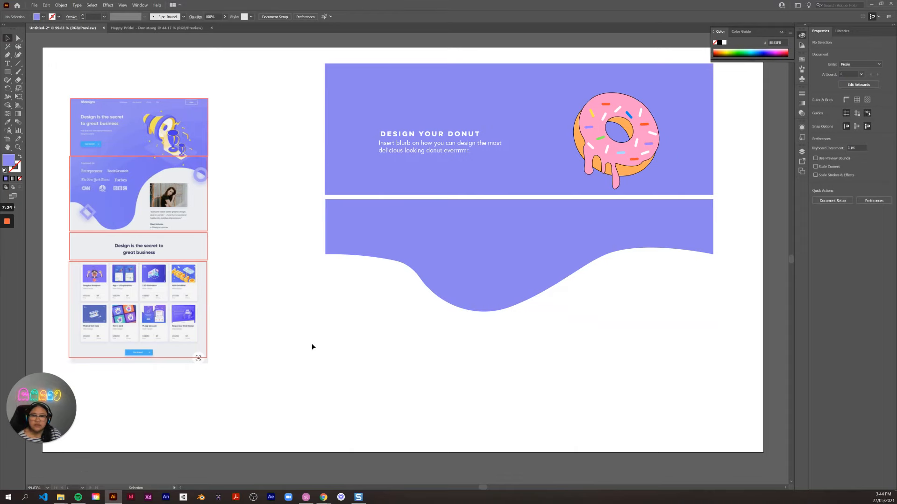
scroll(326, 370, "down", 2)
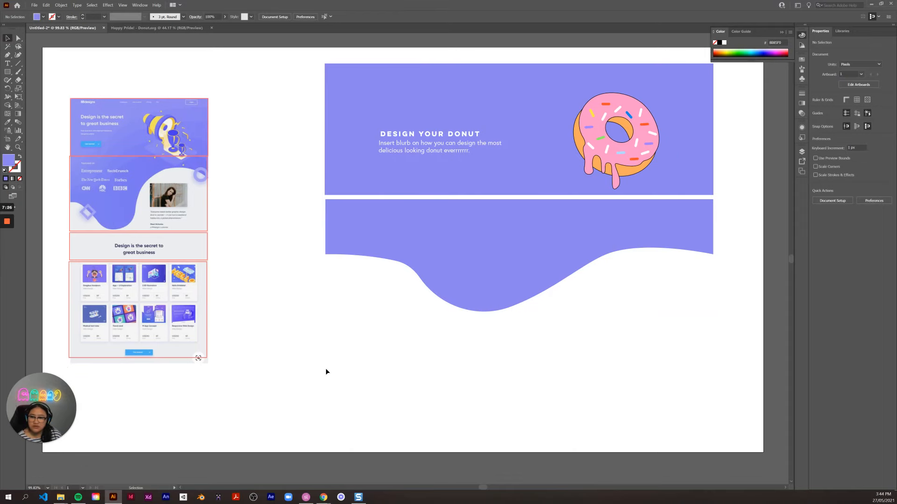
key("t")
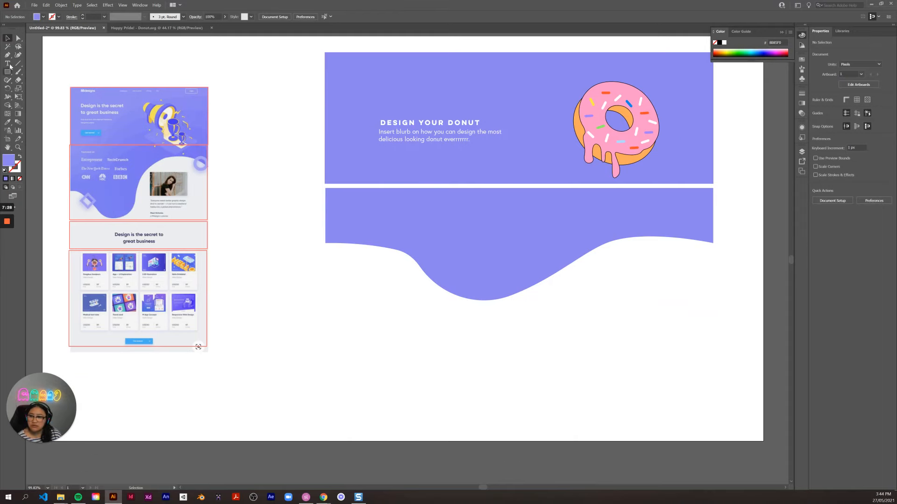
left_click_drag(423, 325, 653, 371)
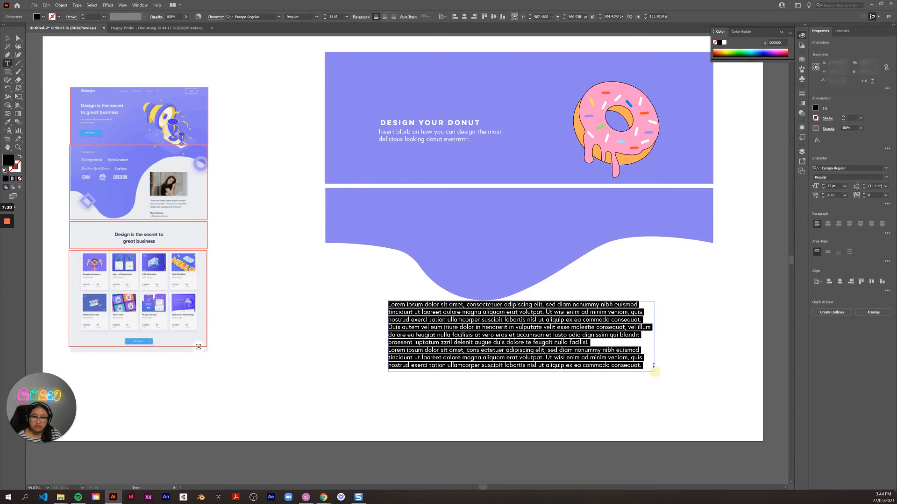
type("Tes")
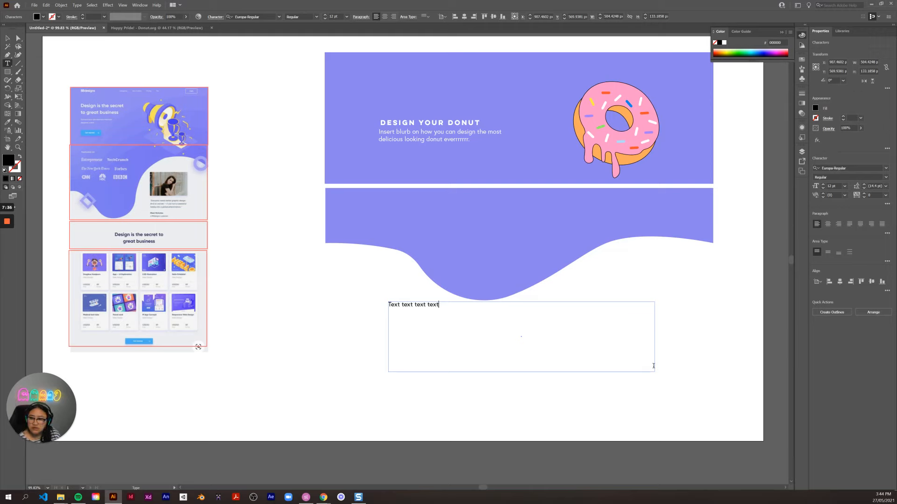
key("Escape")
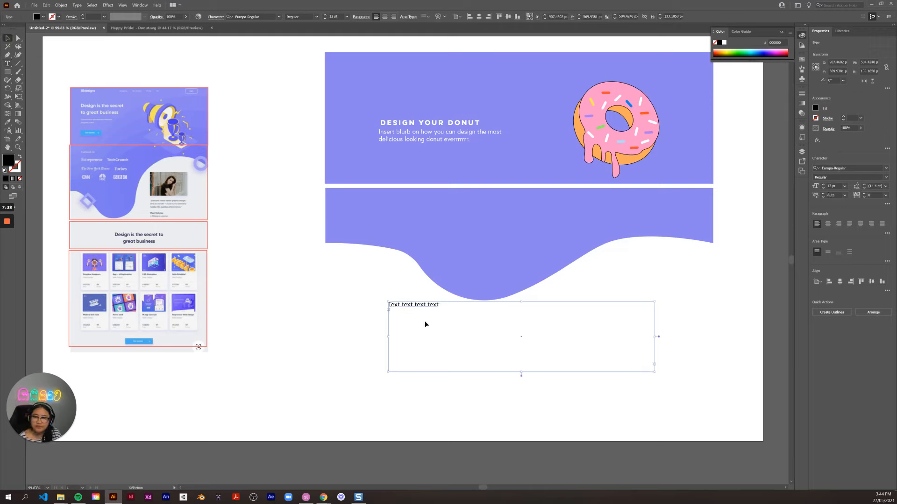
triple_click(434, 306)
left_click_drag(440, 306, 242, 316)
type("Select your toppings")
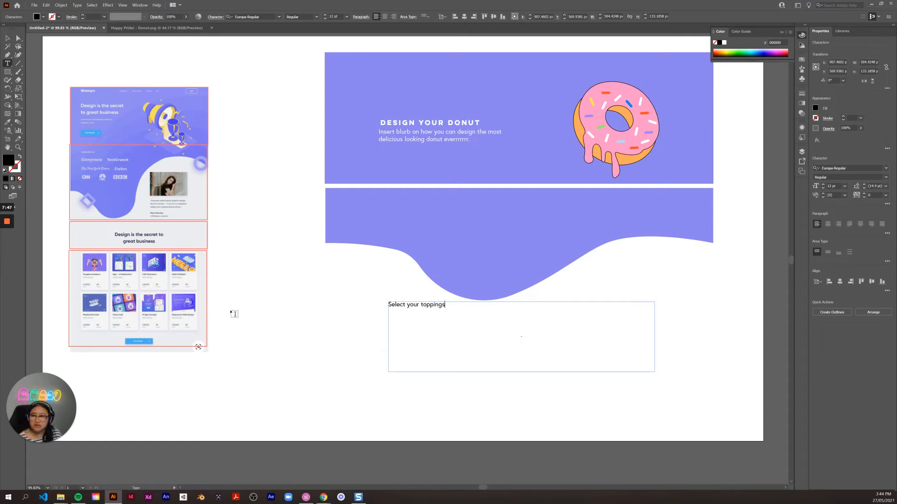
- Centre the "Select your toppings" text, copy the "Design your donut" heading's style onto it with the Eyedropper, and shift it slightly
left_click(7, 38)
left_click(385, 17)
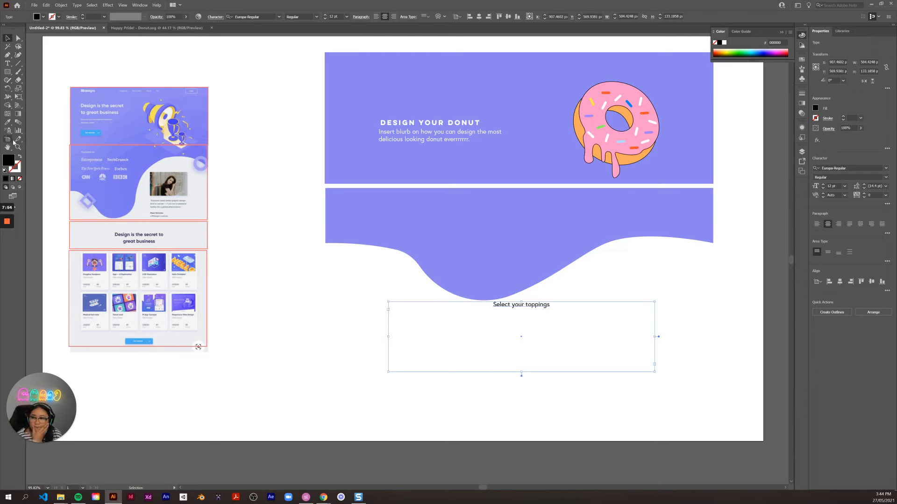
left_click(7, 122)
left_click(383, 120)
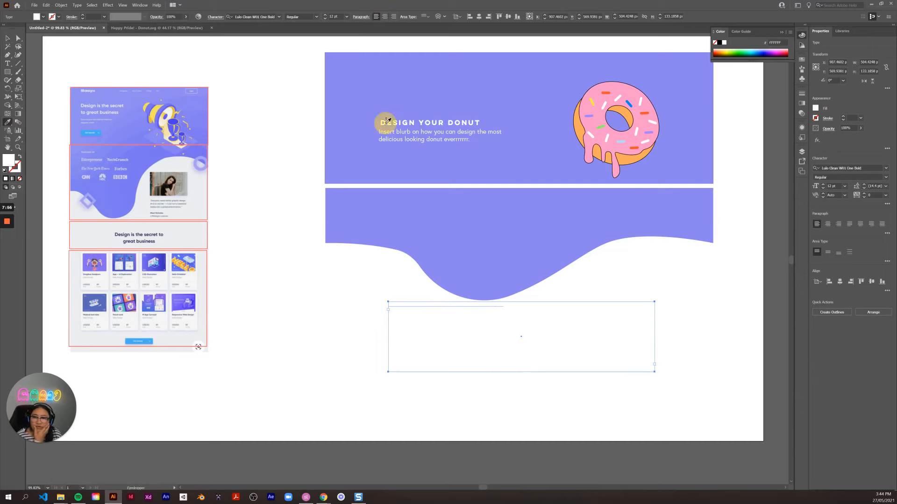
left_click(8, 38)
left_click_drag(408, 304, 411, 309)
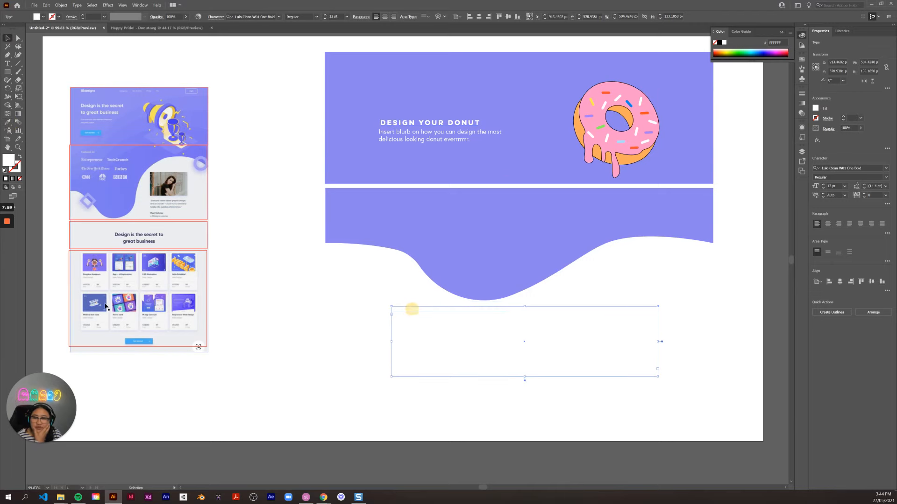
- Set the fill of the "Select your toppings" heading to dark purple (2B1D60)
double_click(7, 161)
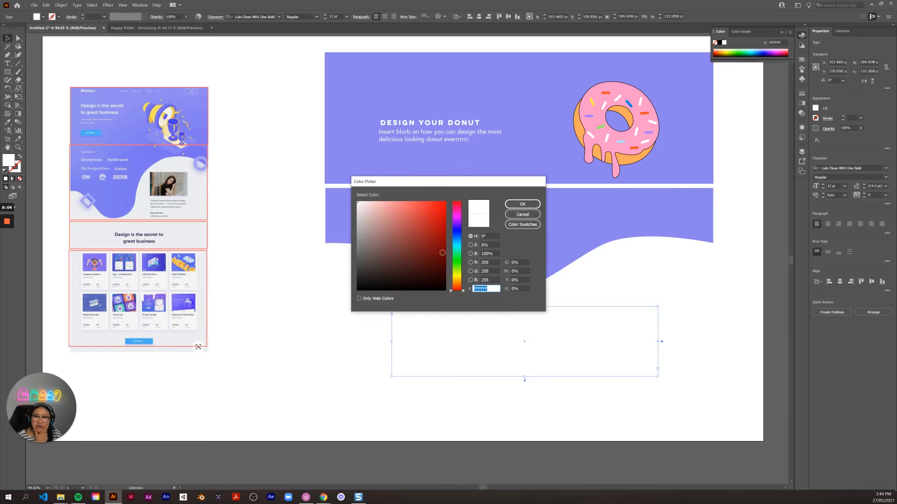
left_click_drag(457, 241, 457, 224)
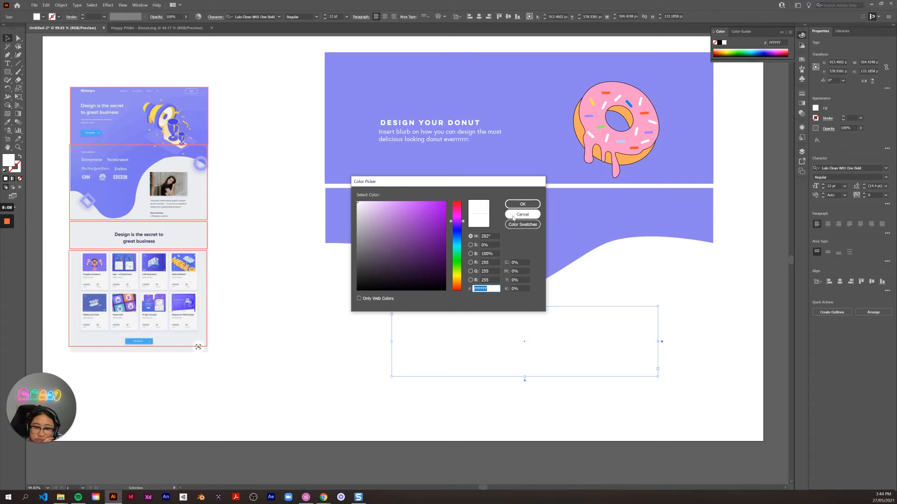
left_click(435, 219)
left_click_drag(432, 223, 418, 257)
left_click_drag(459, 222, 463, 229)
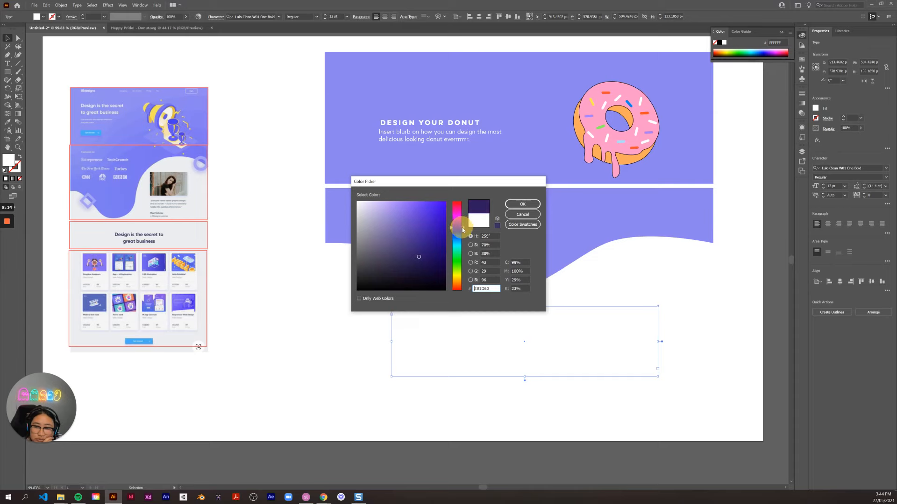
left_click(522, 204)
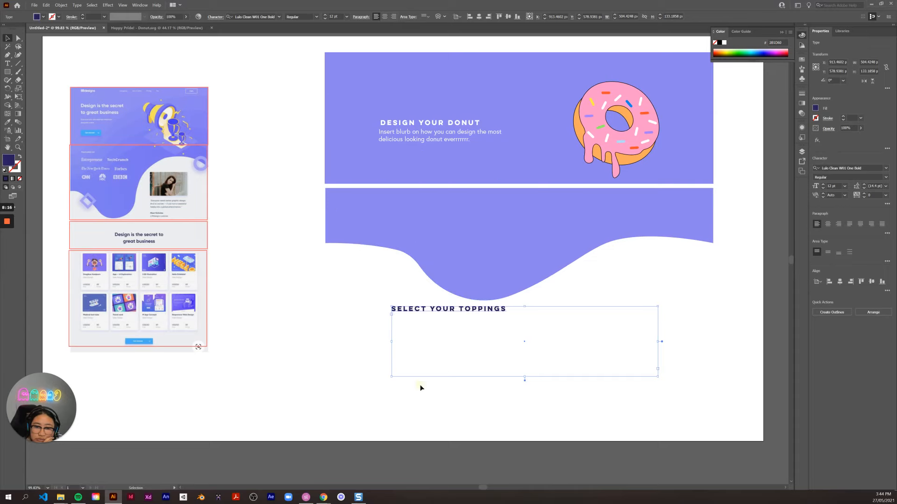
- Move the "Select your toppings" heading down and toward the banner's centre, shrink its frame to fit the text, and deselect it
left_click_drag(471, 308, 536, 325)
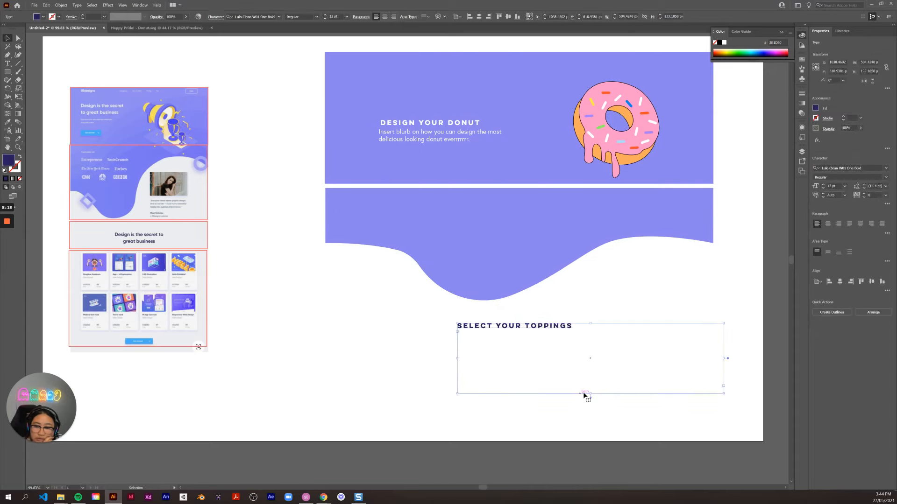
left_click_drag(590, 394, 590, 334)
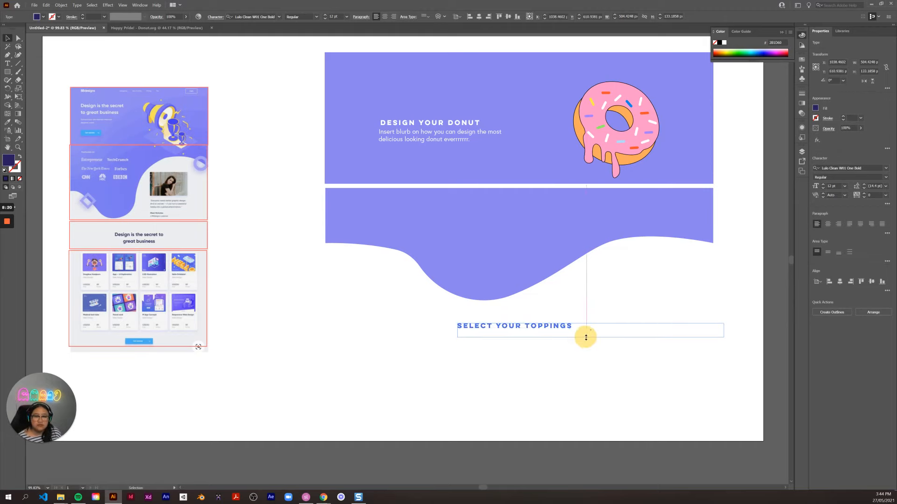
left_click_drag(724, 336, 561, 329)
left_click(652, 309)
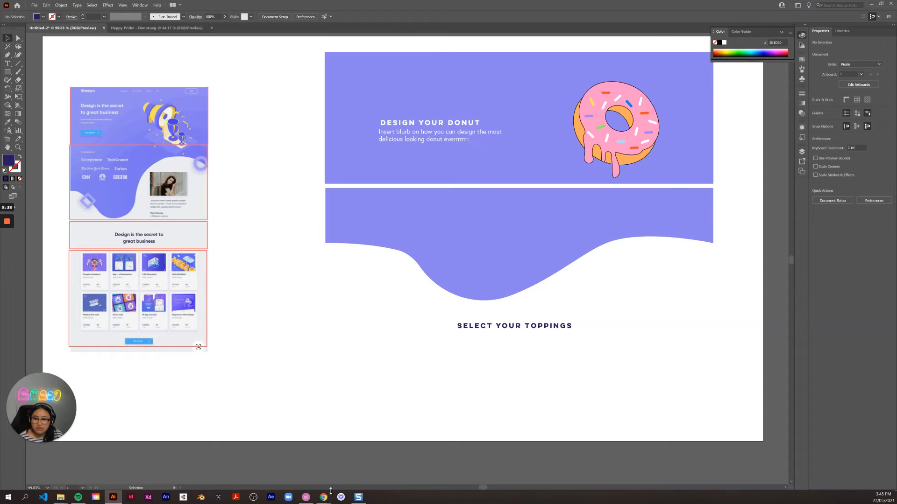
- Switch to the Blush page in Chrome and open the Happy Pride! Donut illustration for editing
mouse_move(324, 498)
left_click(411, 464)
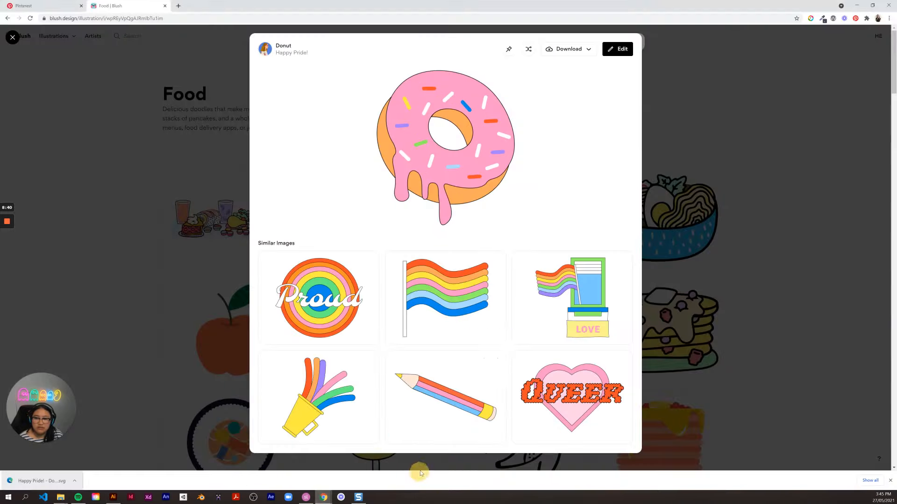
scroll(466, 329, "down", 3)
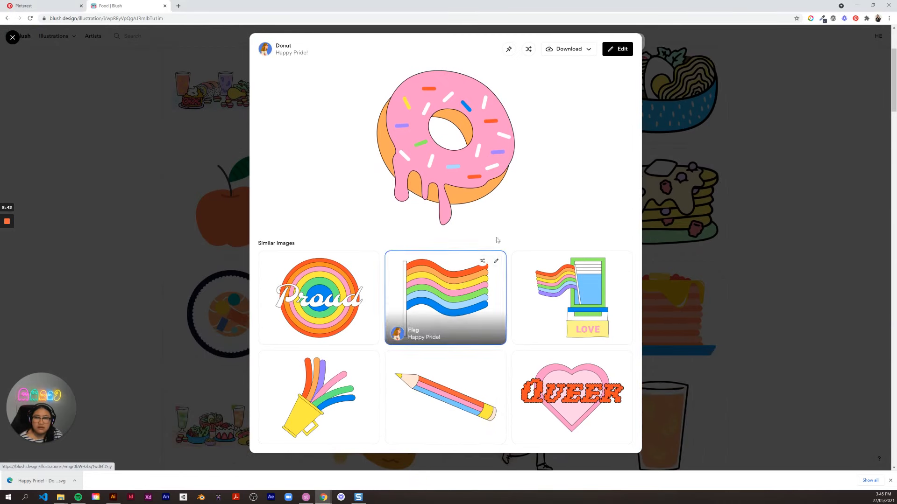
left_click(613, 48)
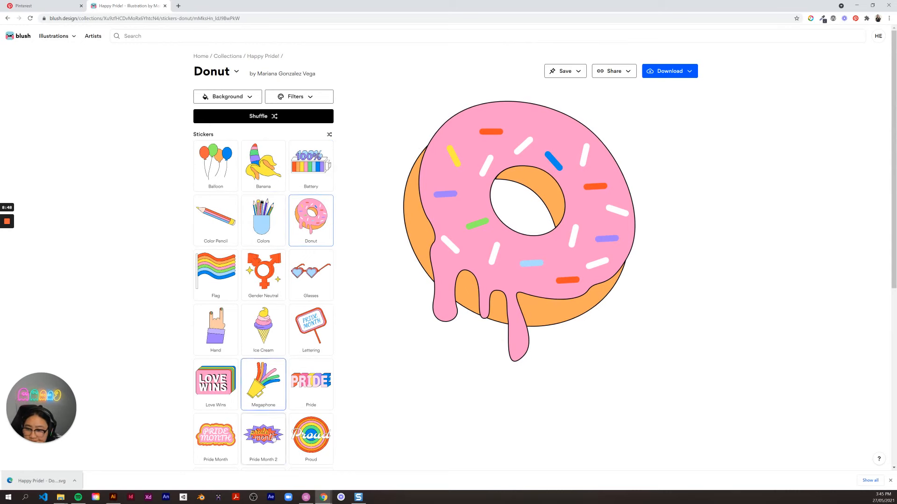
- Choose the Ice Cream sticker from the Happy Pride! collection and download it as an SVG
scroll(274, 371, "down", 5)
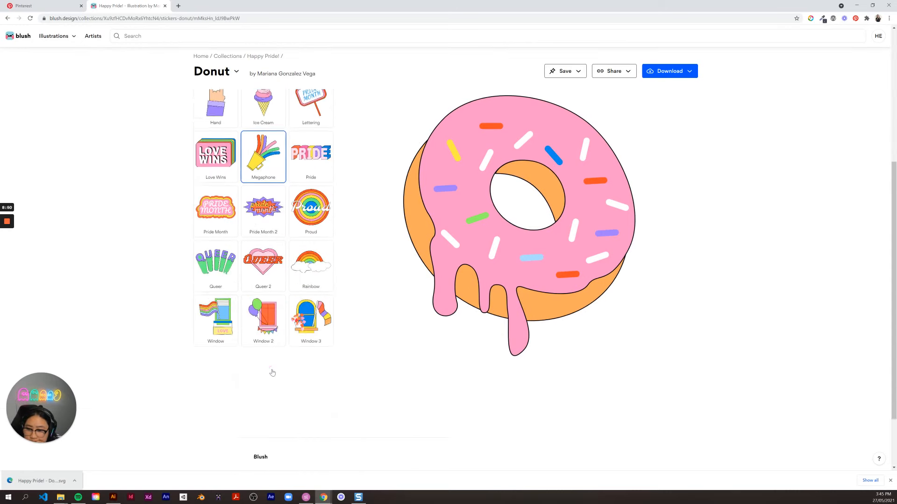
scroll(273, 371, "up", 2)
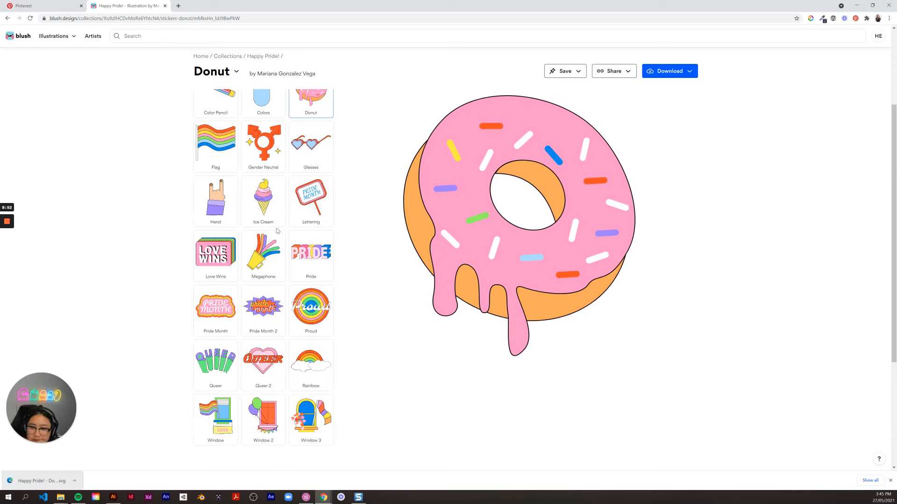
left_click(274, 206)
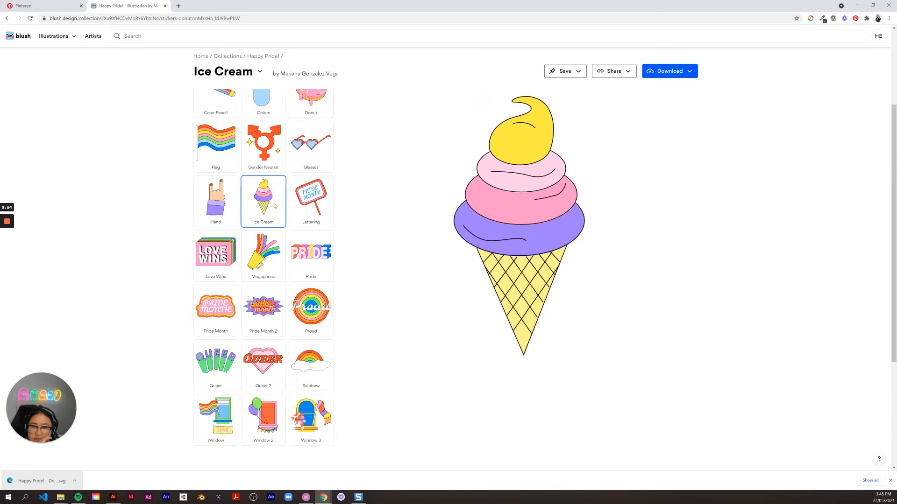
left_click(625, 73)
left_click(669, 71)
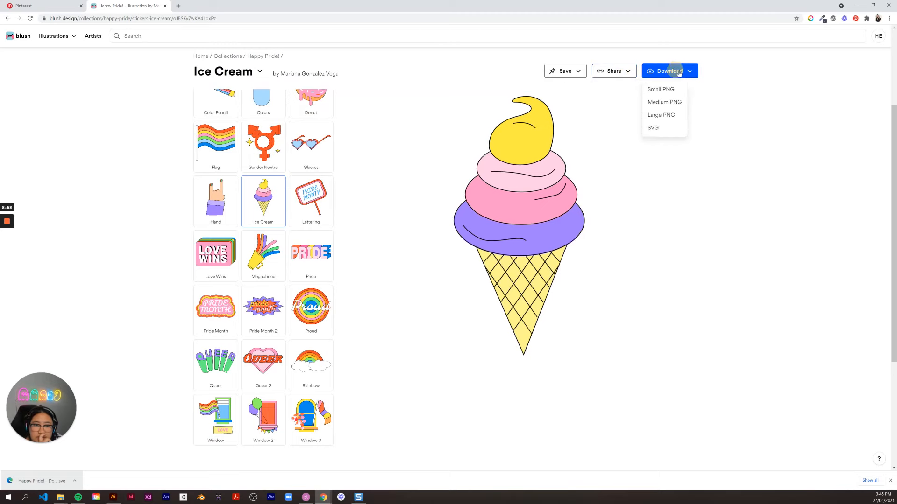
left_click(652, 128)
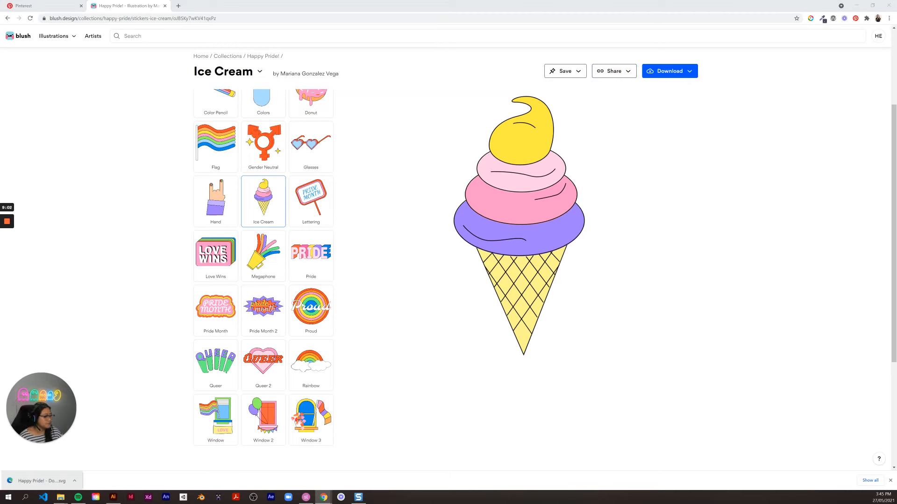
- Open the downloaded ice cream SVG in Illustrator and bring its artwork into the Untitled-2 landing page document
left_click_drag(55, 481, 372, 318)
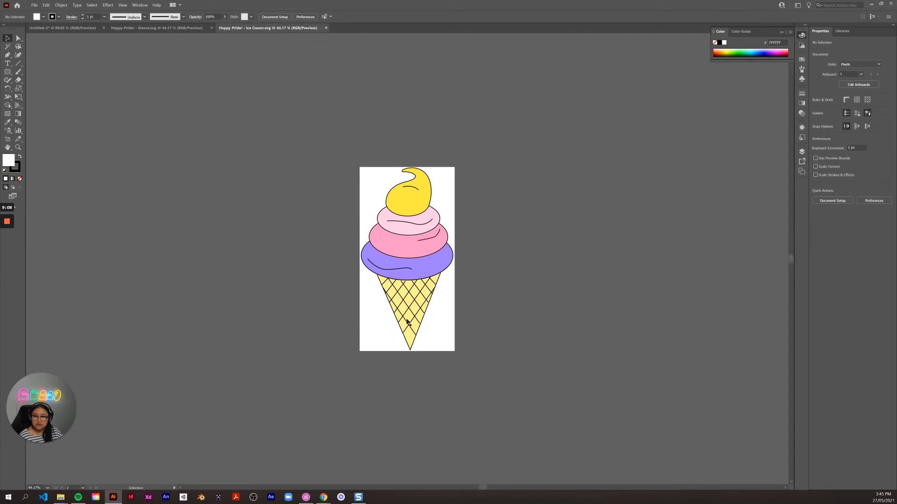
left_click(365, 194)
left_click_drag(77, 26, 379, 186)
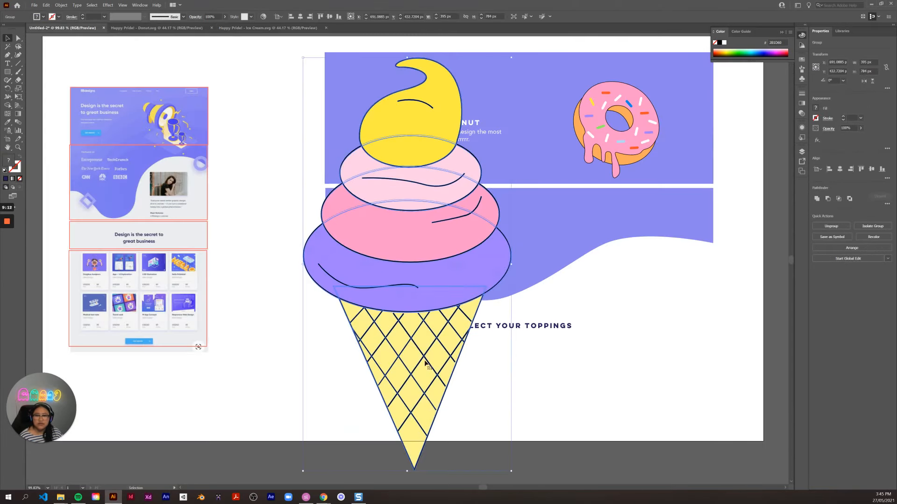
- Scale the ice cream down to about 98 × 195 px, place it over the wave's left edge and tilt it slightly clockwise
left_click_drag(436, 359, 437, 319)
left_click_drag(511, 432, 357, 157)
left_click_drag(336, 76, 385, 271)
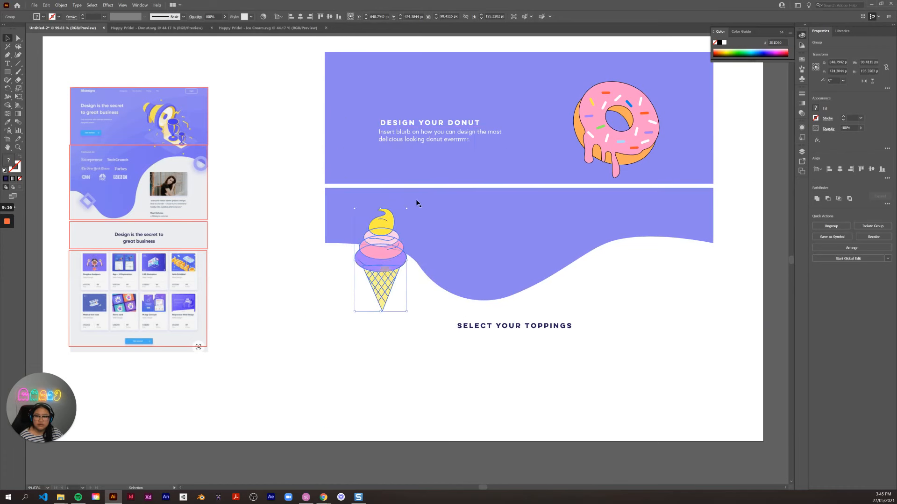
mouse_move(407, 206)
left_mouse_down()
mouse_move(424, 201)
mouse_move(421, 208)
left_mouse_up()
mouse_move(378, 293)
left_mouse_down()
mouse_move(387, 283)
mouse_move(377, 284)
left_mouse_up()
left_click(669, 315)
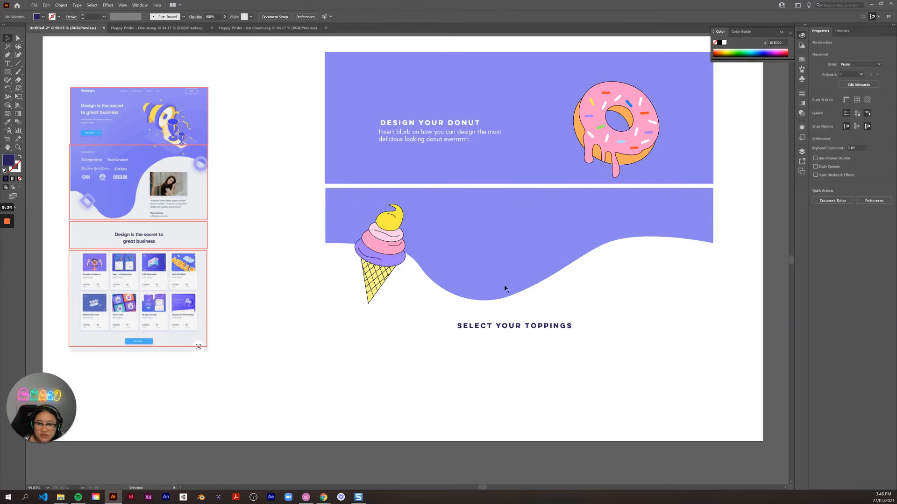
- Draw a small dark purple rounded rectangle about 9 × 32 px as a sprinkle, tilt it and place it on the wave's right slope
left_click_drag(8, 71, 43, 80)
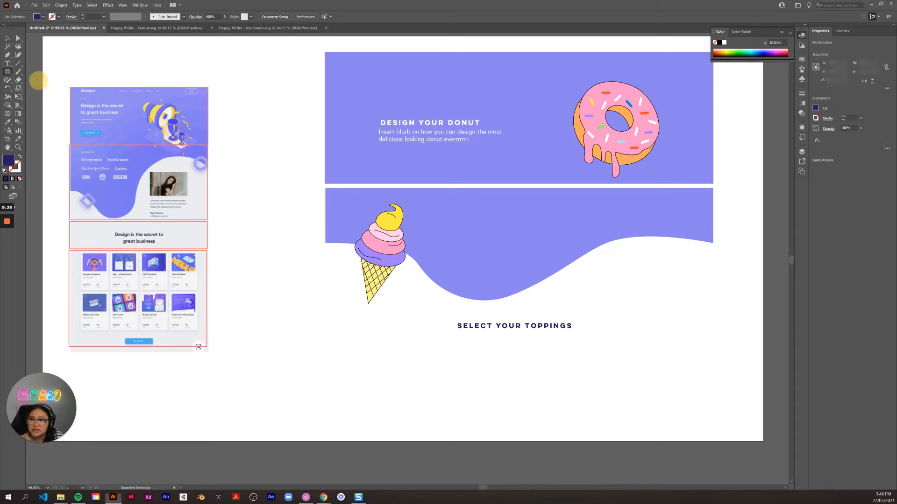
left_click_drag(609, 267, 609, 281)
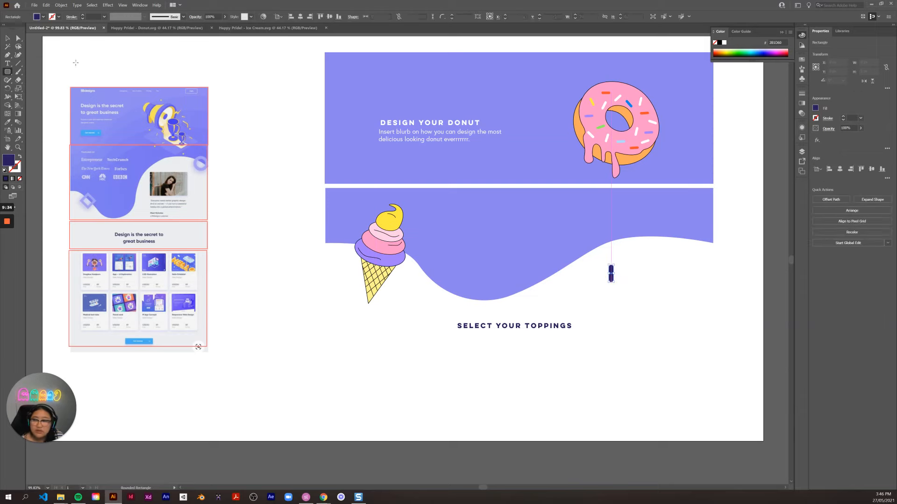
key("v")
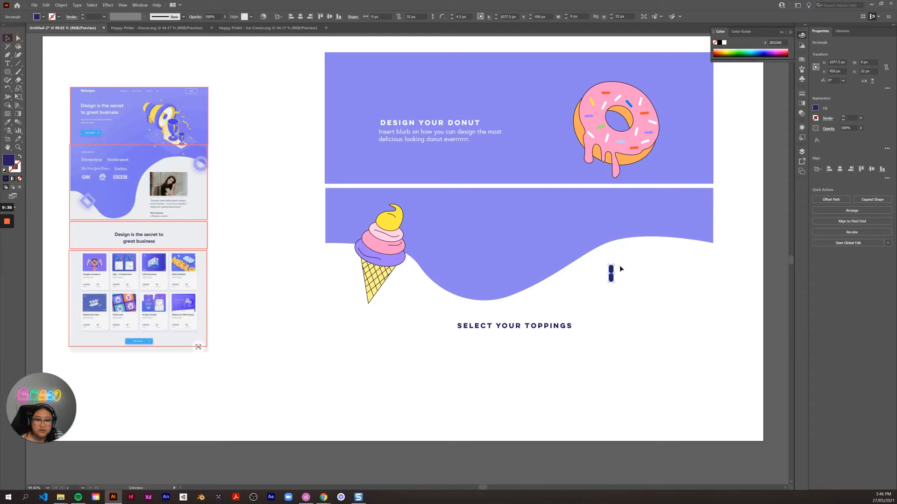
left_click_drag(618, 263, 585, 252)
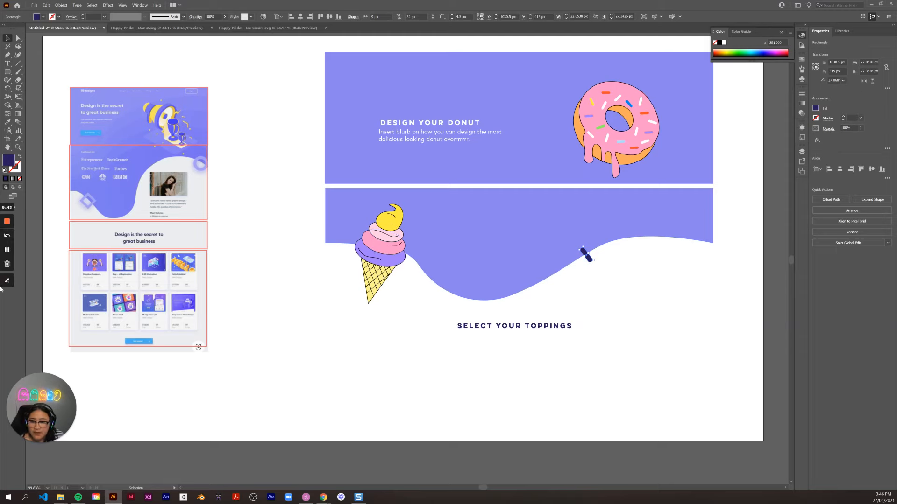
- Delete the dark purple sprinkle shape from the wave's edge
left_click(8, 123)
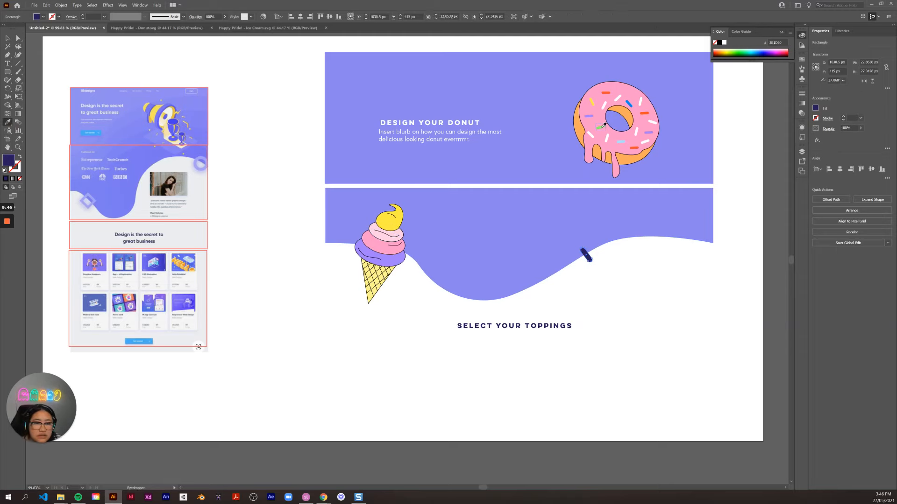
key("v")
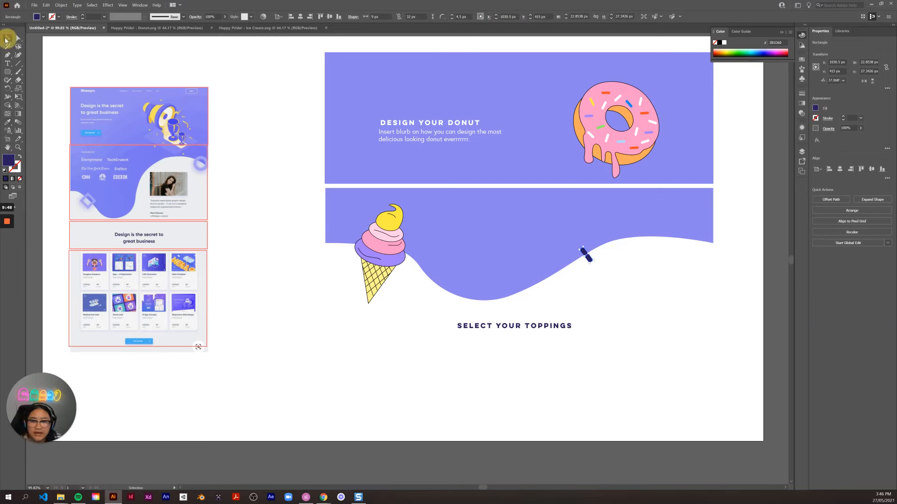
key("Delete")
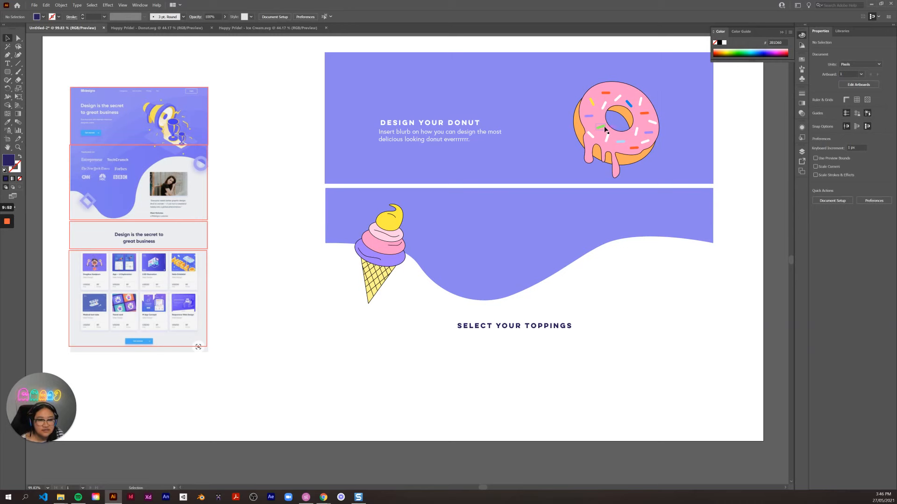
- Ungroup the donut illustration, including its nested group, so its sprinkles can be selected individually
left_click(597, 125)
right_click(601, 124)
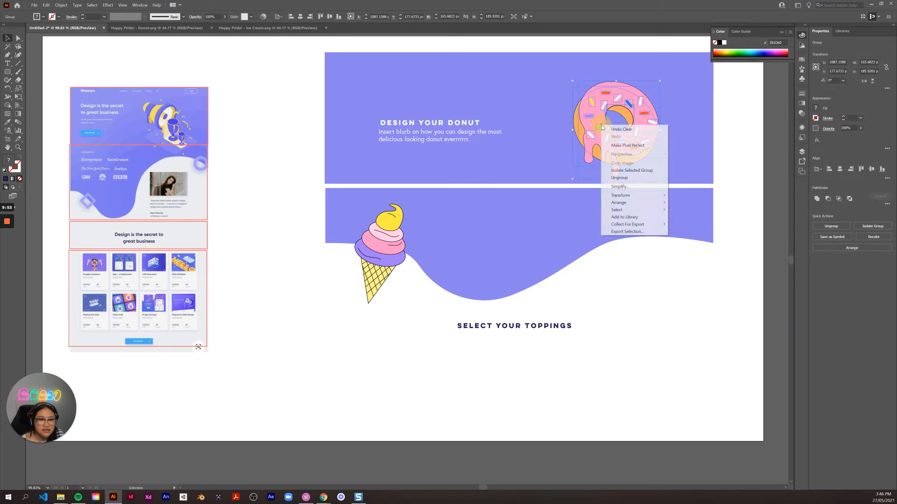
left_click(621, 177)
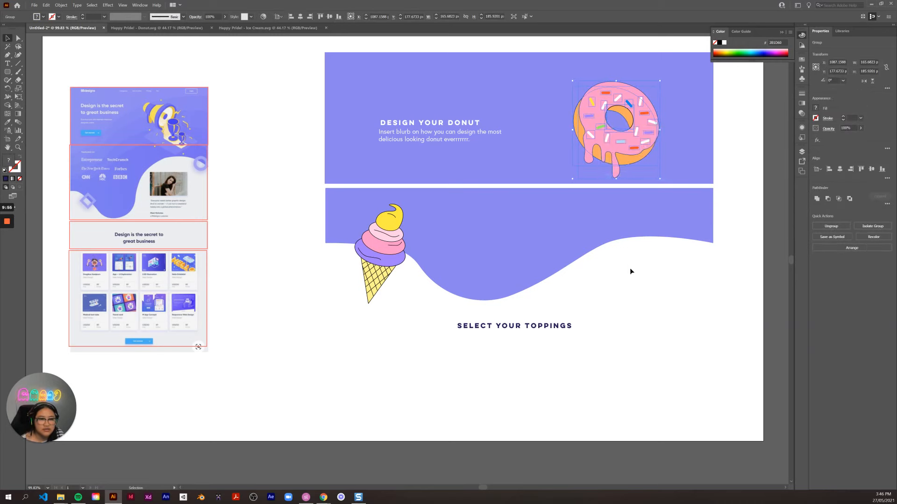
right_click(598, 126)
left_click(616, 180)
left_click(634, 300)
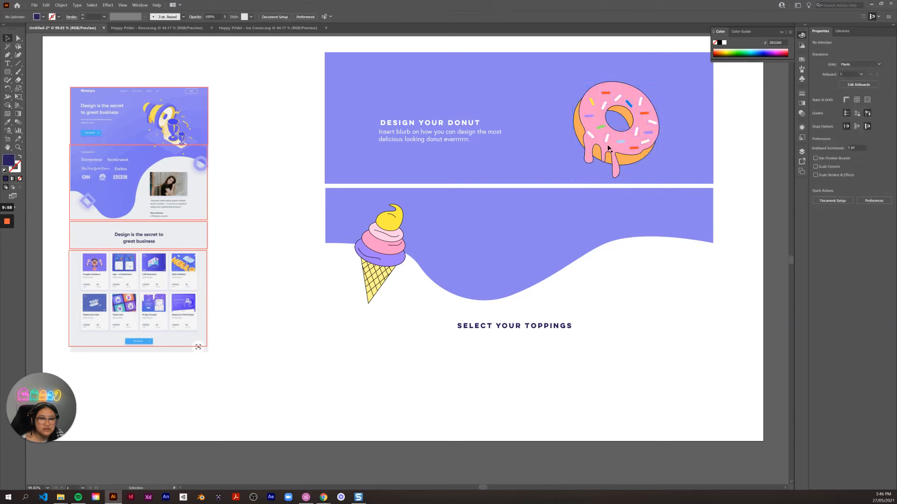
- Duplicate several of the donut's sprinkles onto the wave's right slope and bring the copies to the front
left_click(606, 139)
left_click(598, 128, "shift")
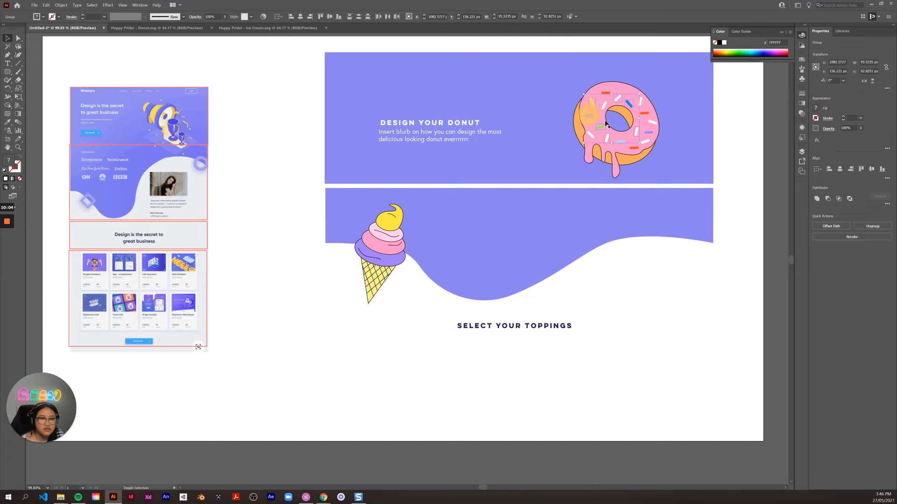
left_click(641, 114, "shift")
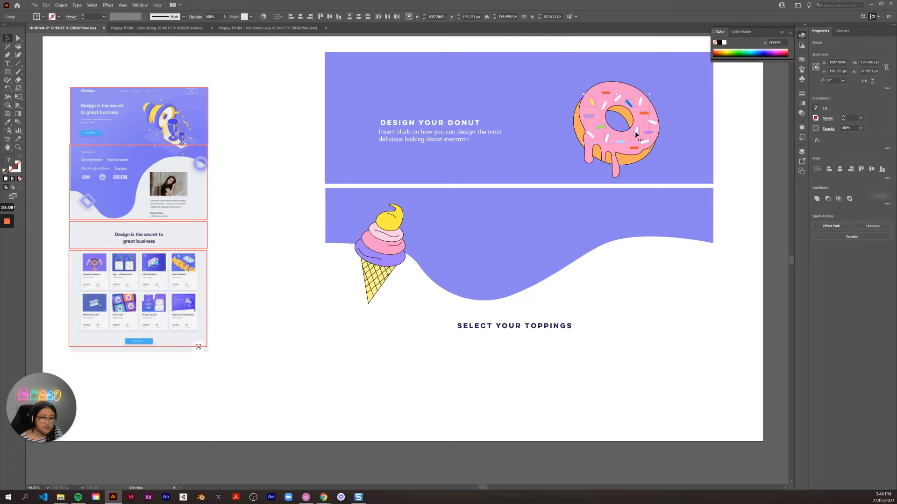
left_click_drag(636, 136, 620, 271)
right_click(620, 271)
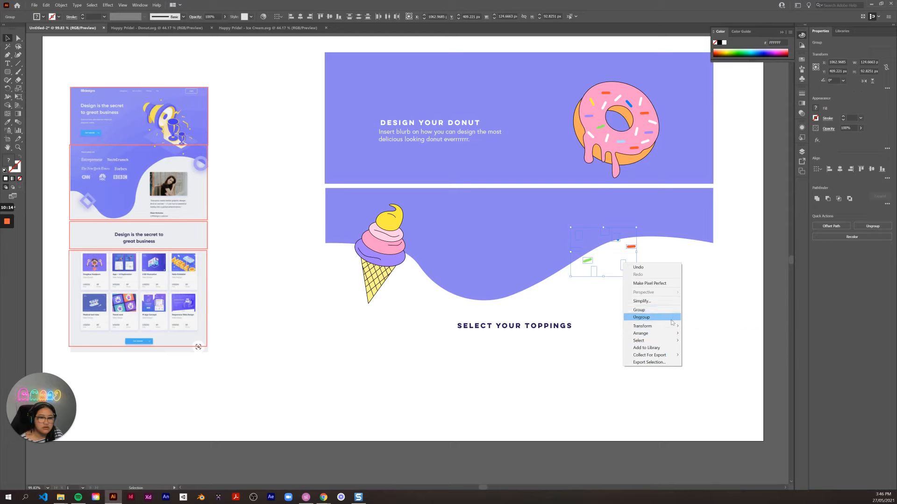
left_click(697, 333)
- Reposition and rotate the copied orange and purple sprinkles individually near the wave's edge
mouse_move(632, 251)
left_mouse_down()
mouse_move(640, 234)
mouse_move(639, 243)
left_mouse_up()
left_click(661, 293)
mouse_move(629, 253)
left_mouse_down()
mouse_move(613, 240)
mouse_move(620, 246)
mouse_move(587, 262)
mouse_move(584, 248)
mouse_move(608, 266)
mouse_move(631, 254)
left_mouse_up()
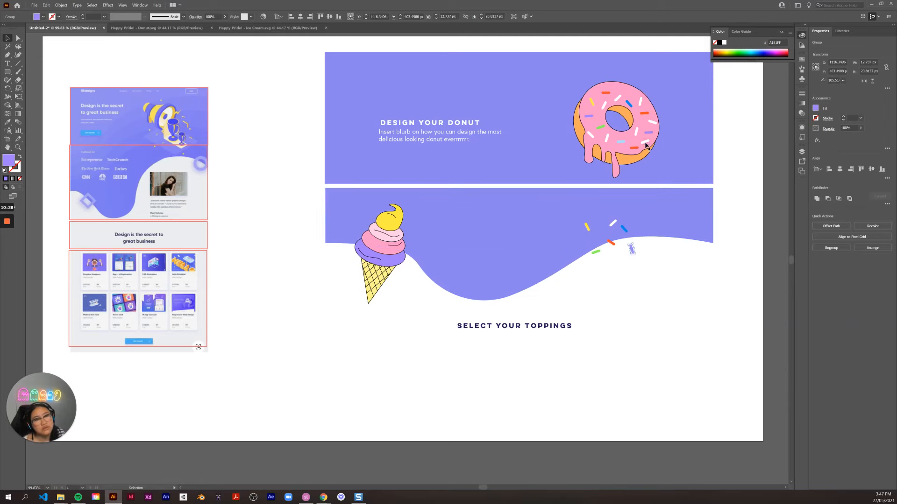
- Duplicate a white sprinkle from the donut beside the other copies on the wave and bring it to the front
left_click_drag(640, 161, 583, 248)
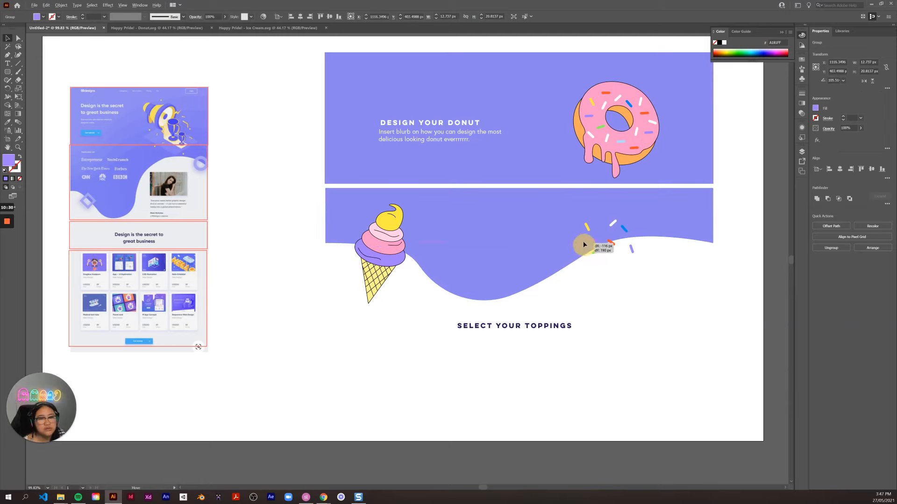
right_click(581, 240)
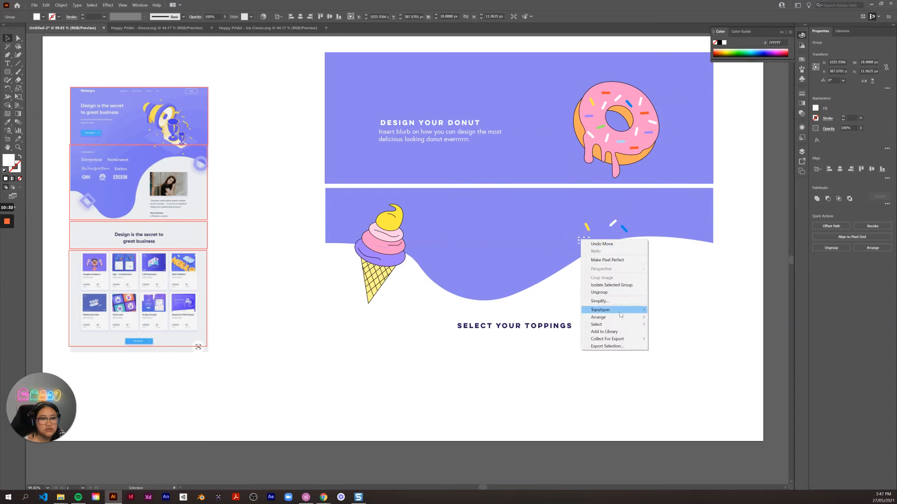
left_click(659, 321)
left_click(652, 302)
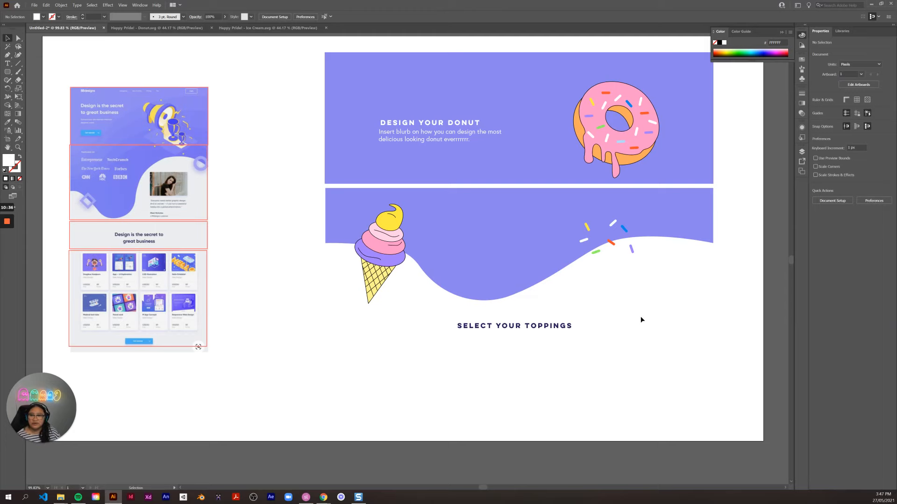
- Select the copied sprinkles together and move the cluster toward the wave's right end
left_click(610, 242, "shift")
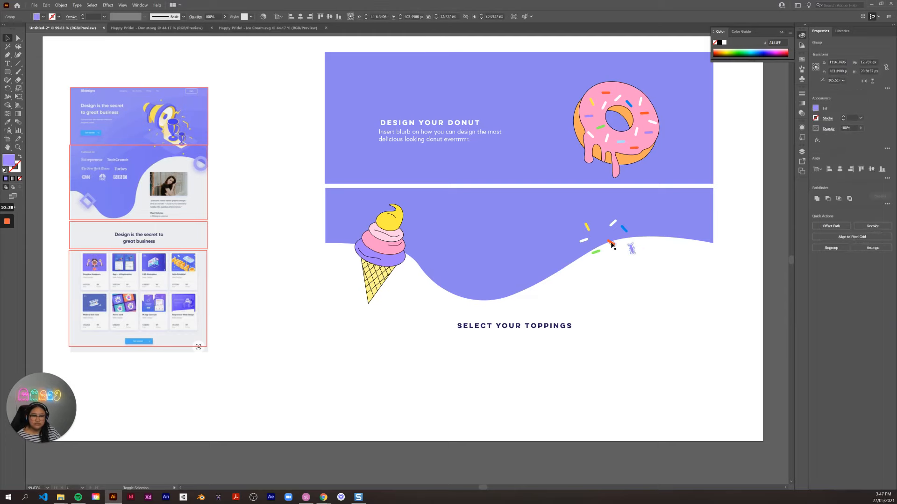
left_click(596, 253, "shift")
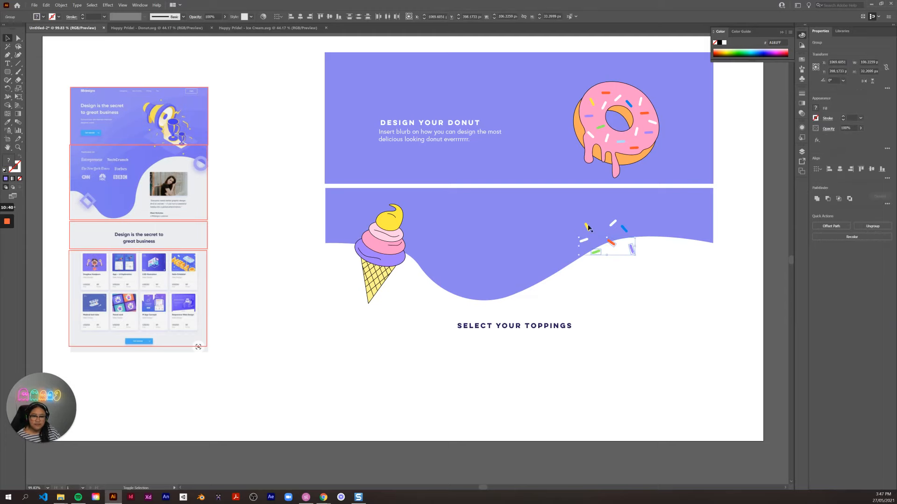
left_click(614, 223, "shift")
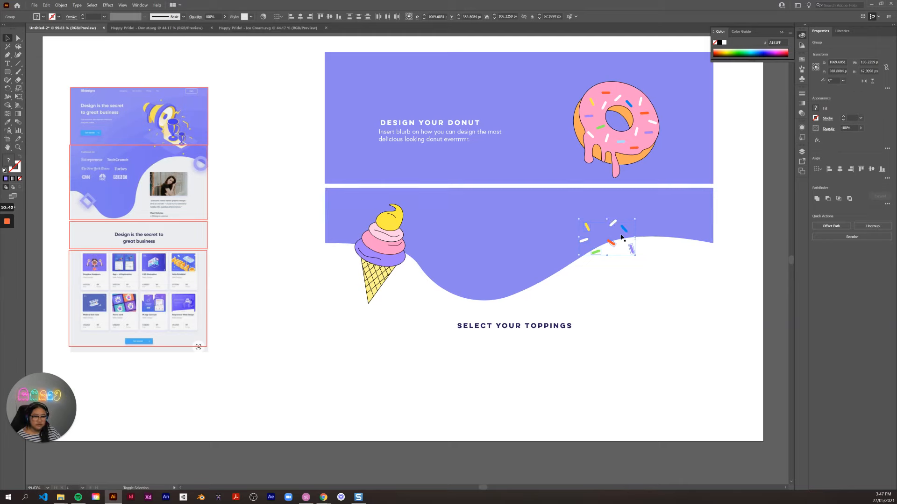
left_click_drag(613, 224, 661, 232)
left_click(667, 307)
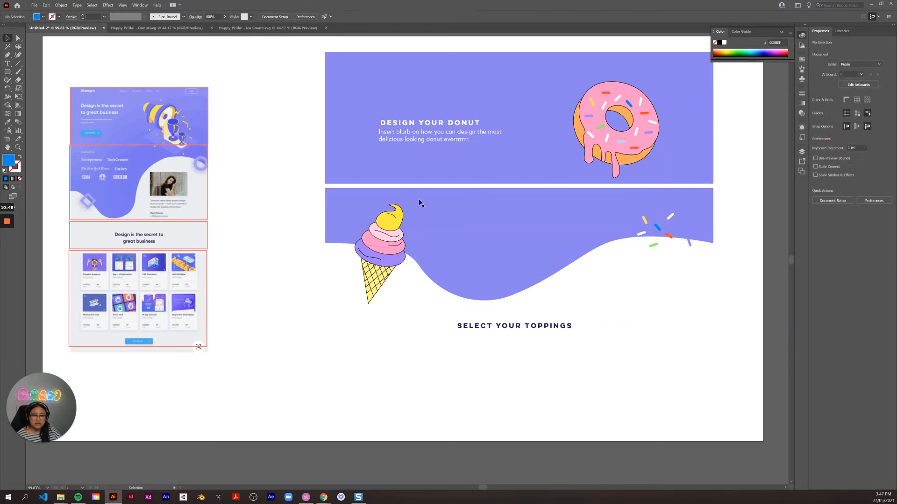
- Move the "Select your toppings" heading slightly up toward the wave and deselect it
left_click_drag(492, 329, 492, 322)
left_click(493, 363)
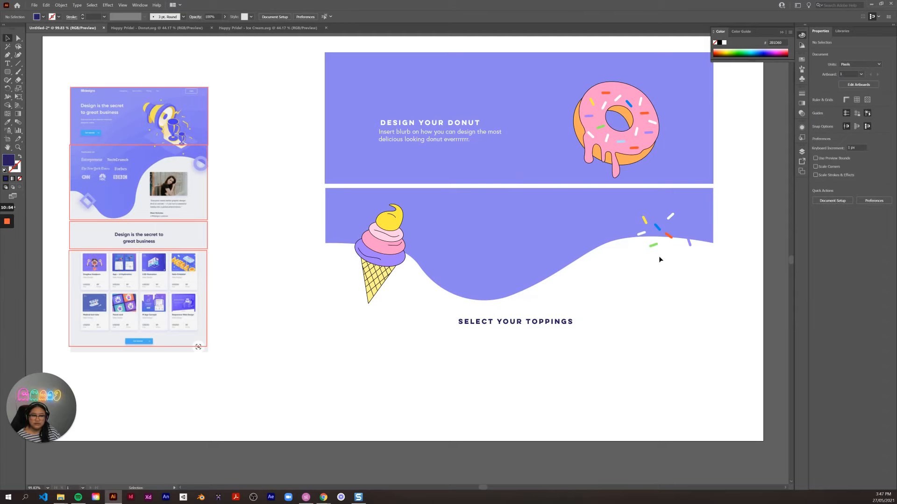
- Select all the copied sprinkles at the wave's right end and delete them
left_click(688, 243)
left_click(653, 245, "shift")
left_click(642, 234, "shift")
mouse_move(657, 229)
left_mouse_down()
mouse_move(672, 219)
mouse_move(668, 232)
left_mouse_up()
key("Delete")
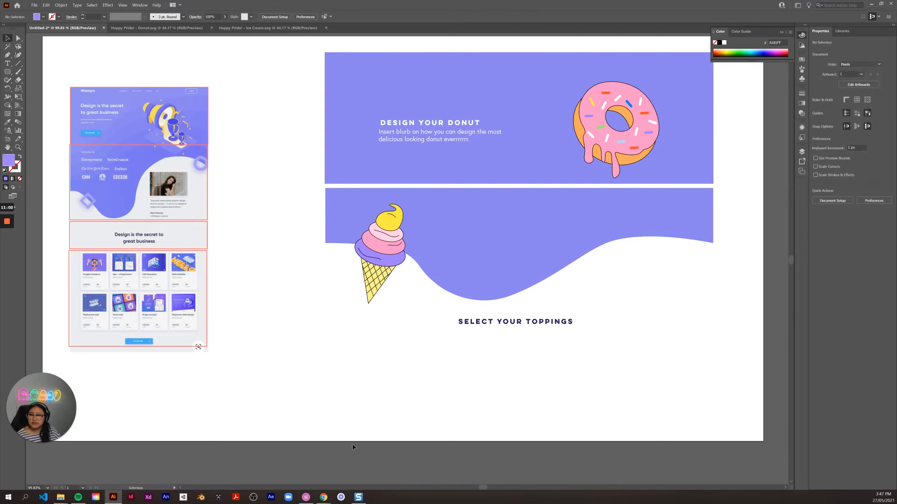
- Draw a light purple rounded rectangle card about 142 × 171 px below the "Select your toppings" heading and shift it left
scroll(391, 325, "down", 1)
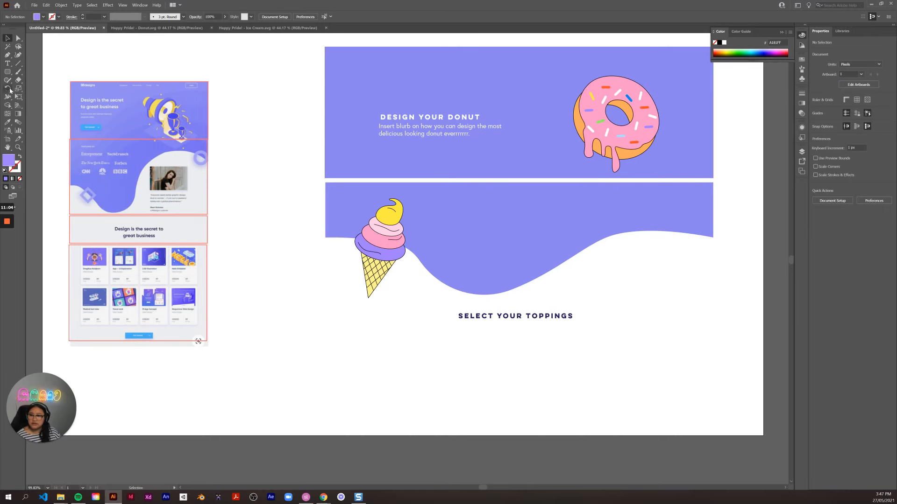
left_click(7, 72)
left_click_drag(395, 332, 470, 421)
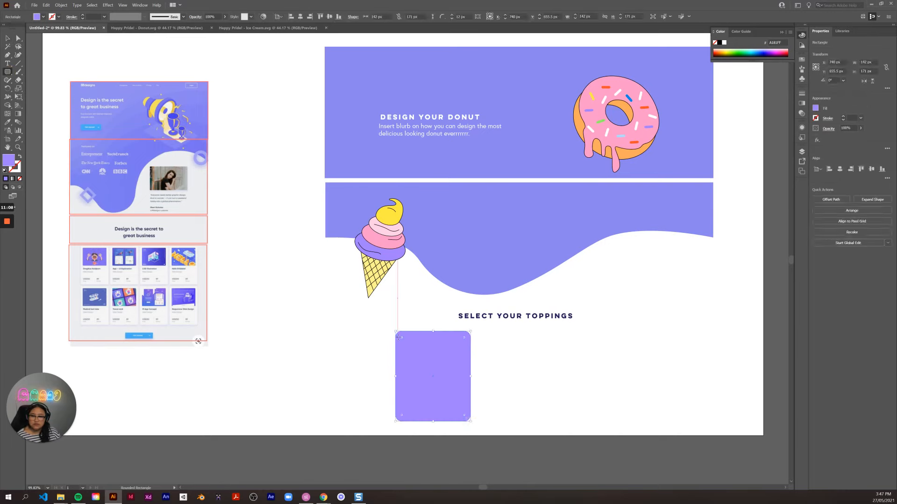
mouse_move(441, 378)
left_mouse_down()
mouse_move(405, 375)
mouse_move(397, 350)
left_mouse_up()
left_click(8, 38)
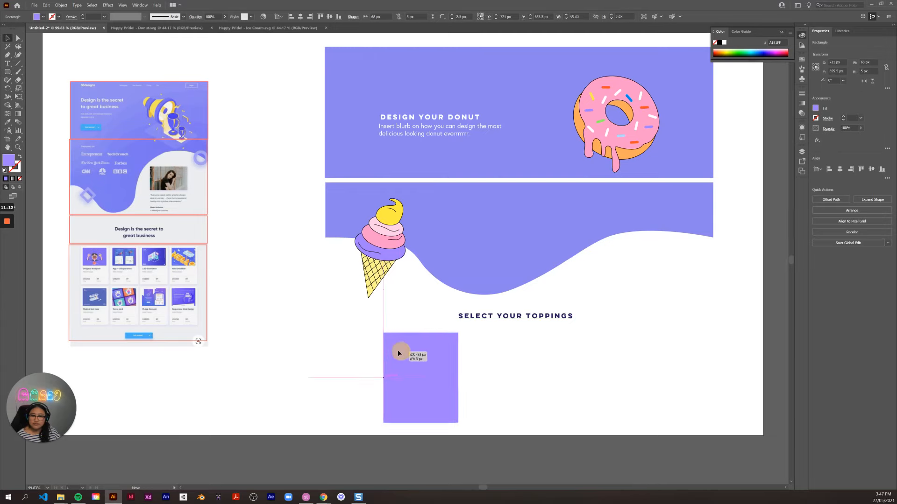
- Copy the banner's donut illustration to the empty canvas above the artboard and delete the purple background rectangle copied with it
left_click(542, 381)
scroll(556, 416, "up", 4)
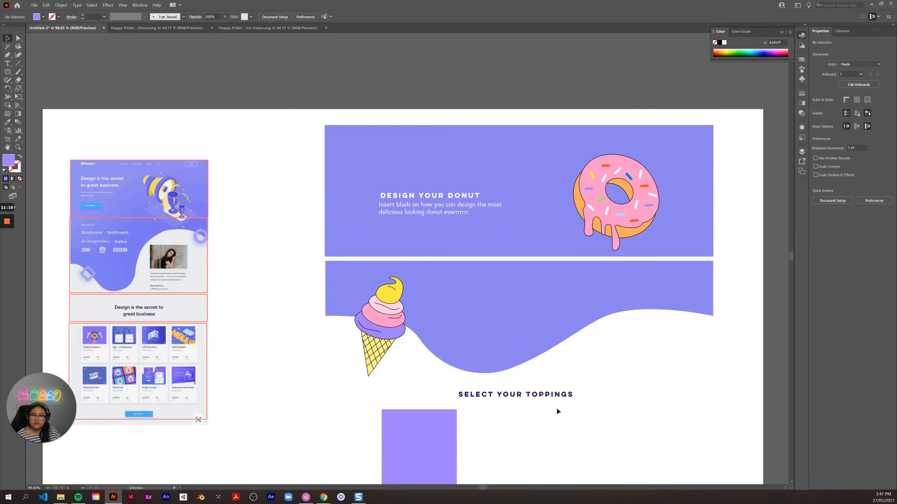
scroll(557, 411, "up", 1)
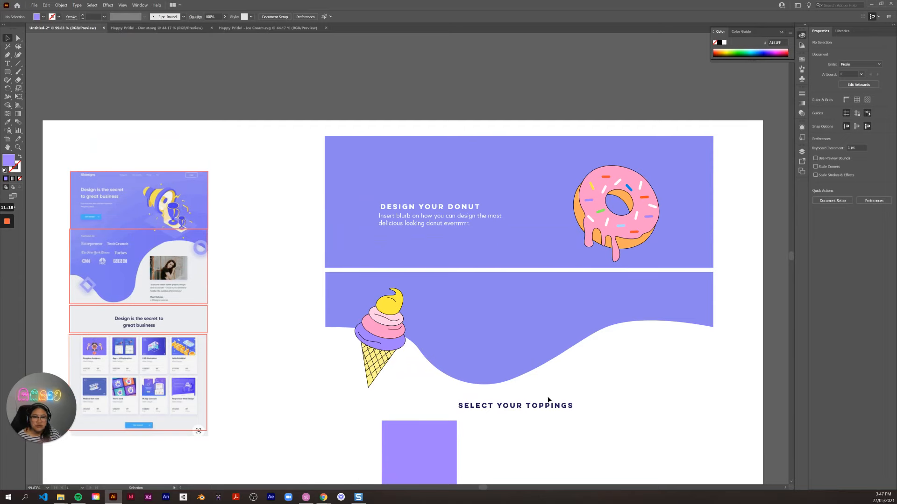
left_click(634, 232)
left_click_drag(567, 98, 671, 248)
scroll(725, 296, "up", 1)
left_click_drag(578, 155, 543, 29)
scroll(753, 260, "up", 8)
left_click(419, 186)
key("Delete")
left_click(649, 305)
- Select the donut copy and draw a new artboard about 223 × 221 px around it
left_click_drag(500, 158, 609, 202)
left_click(8, 139)
left_click_drag(516, 111, 634, 227)
left_click(34, 5)
mouse_move(78, 133)
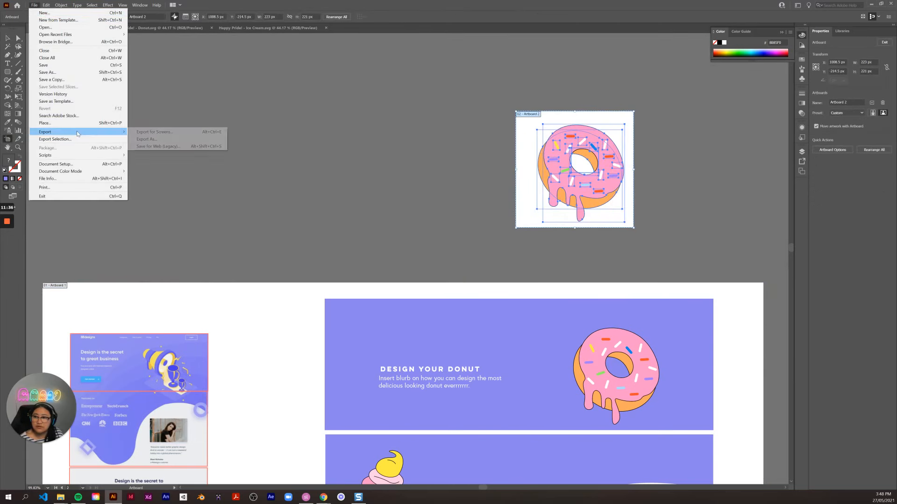
left_click(171, 147)
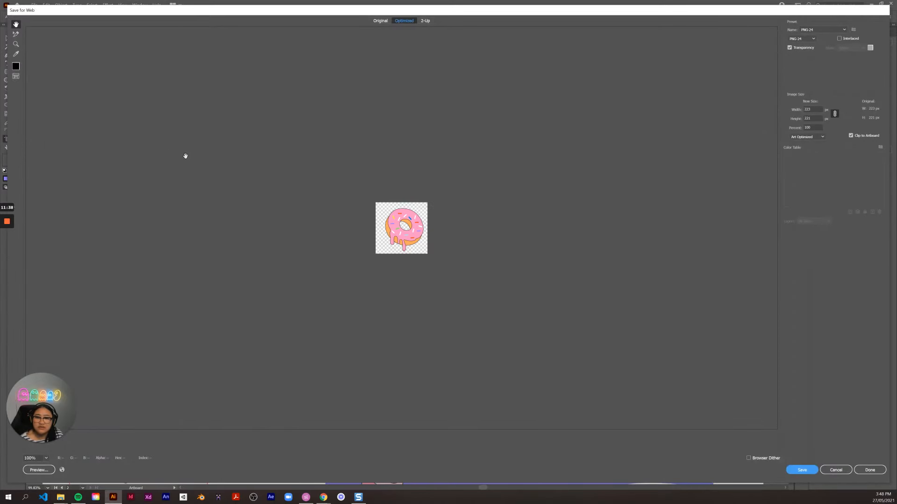
left_click(836, 470)
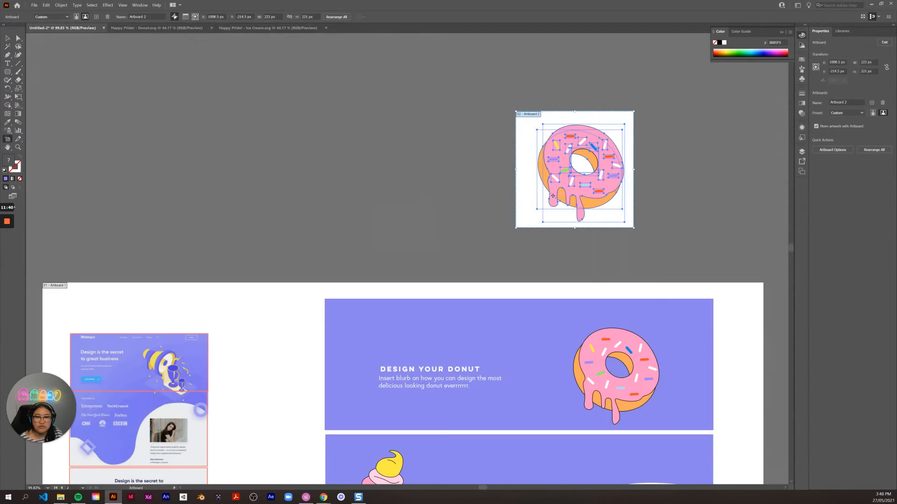
- Enlarge the donut copy and extend its artboard to about 342 × 339 px so it encloses the whole illustration
left_click(7, 38)
scroll(590, 191, "up", 3)
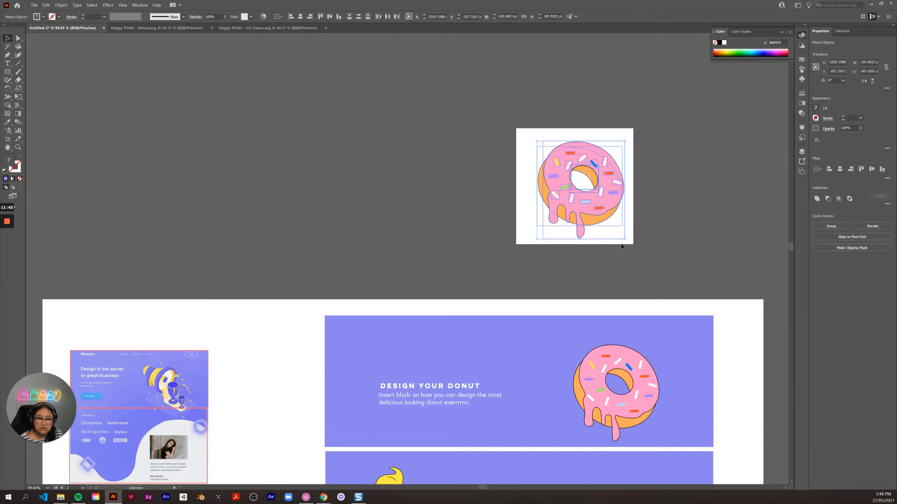
left_click_drag(537, 143, 473, 70)
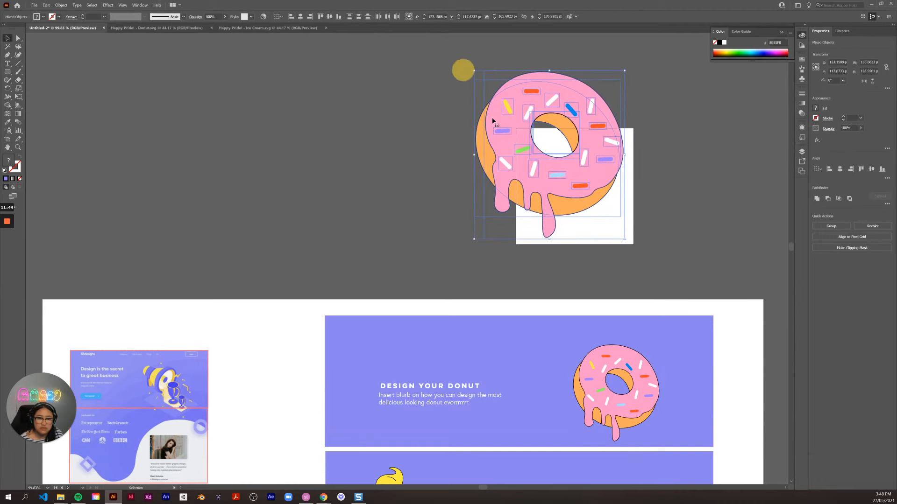
left_click(8, 137)
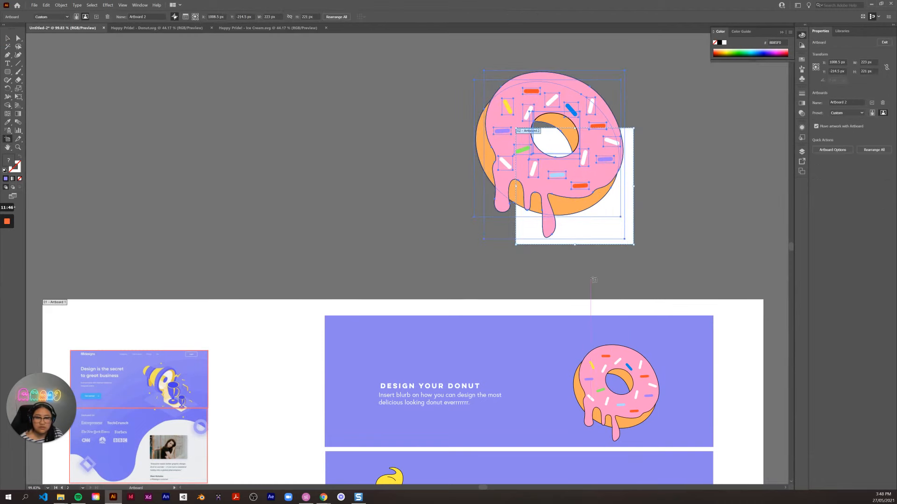
left_click_drag(514, 128, 463, 66)
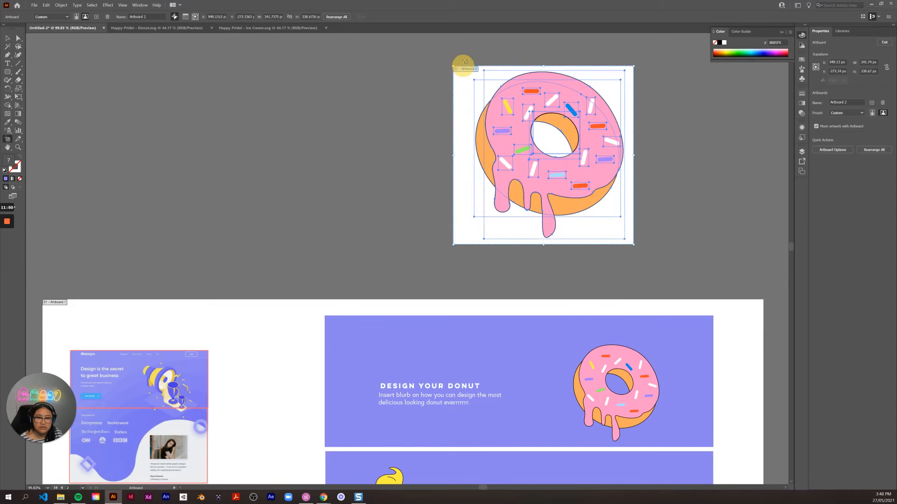
- Export the donut artboard for web as a PNG-24 image with transparency, clipped to the artboard
left_click(34, 4)
mouse_move(72, 132)
left_click(168, 146)
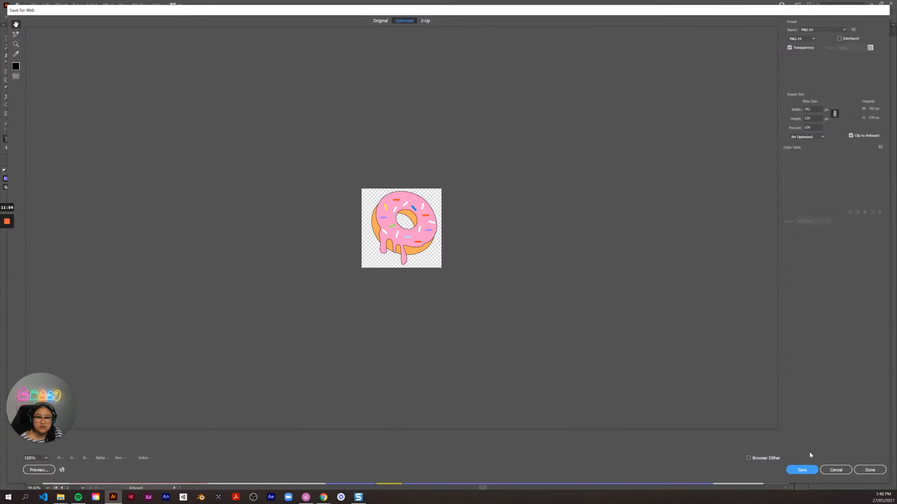
left_click(805, 470)
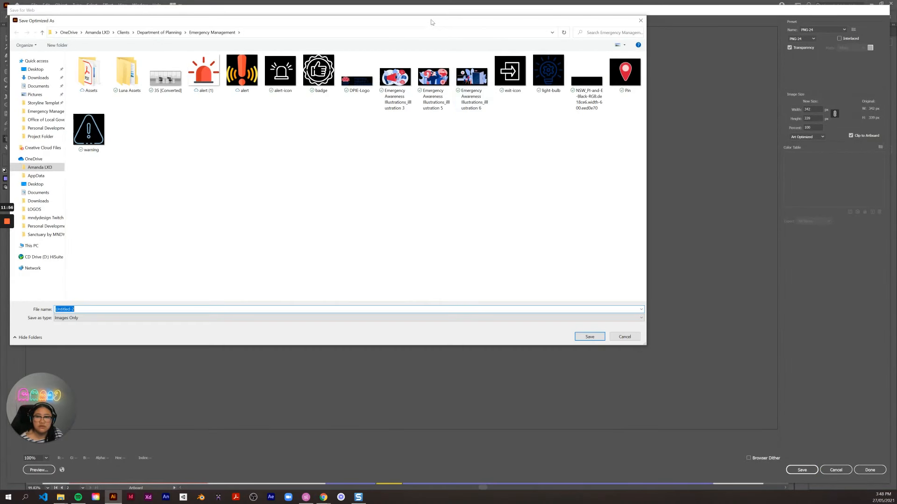
key("Escape")
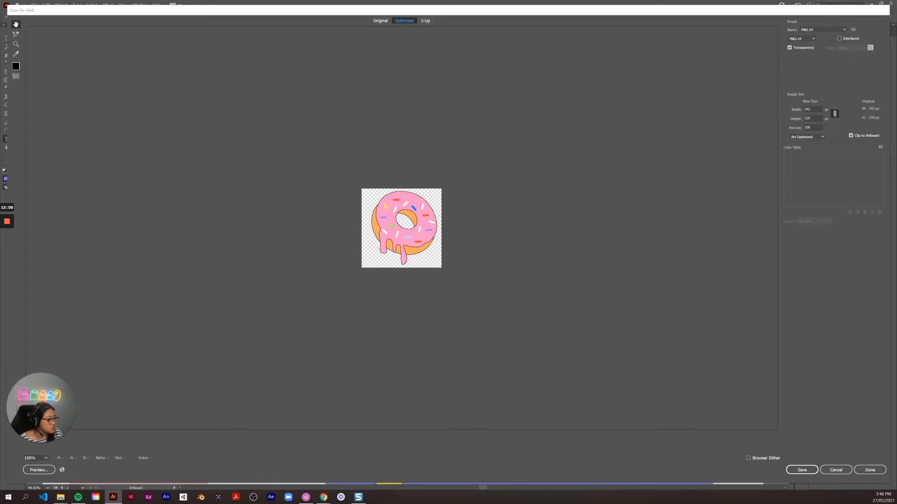
key("Escape")
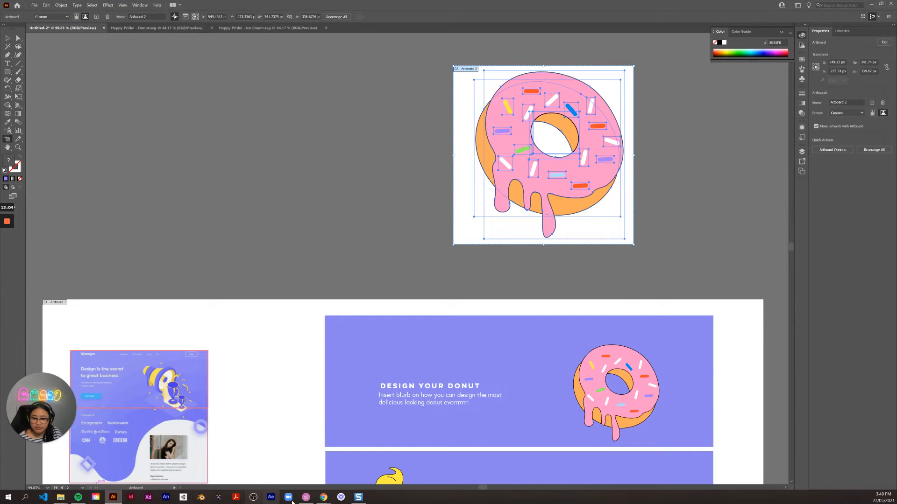
- Switch to a new Chrome window and open a blank course in Rise 360
right_click(324, 498)
left_click(314, 459)
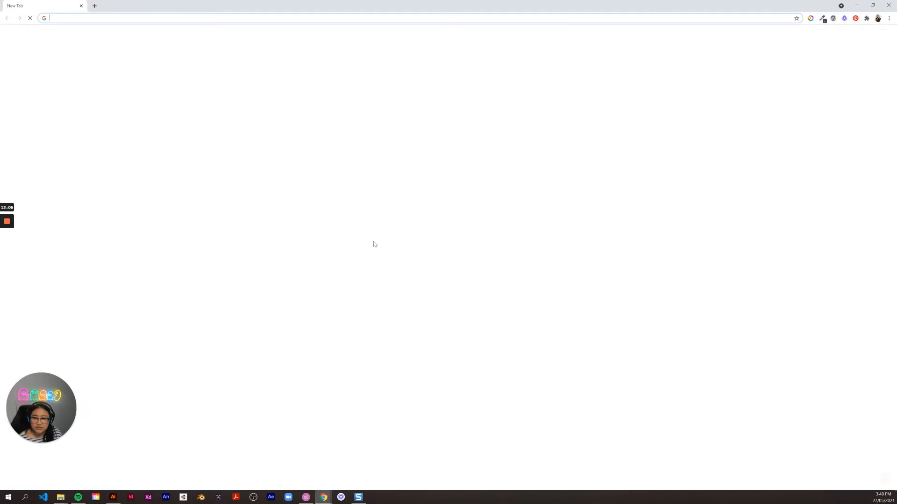
type("rise")
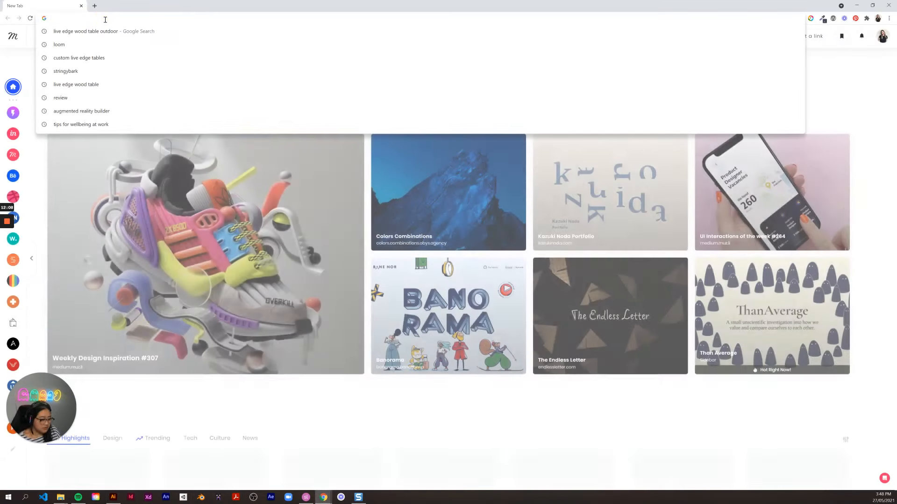
key("Return")
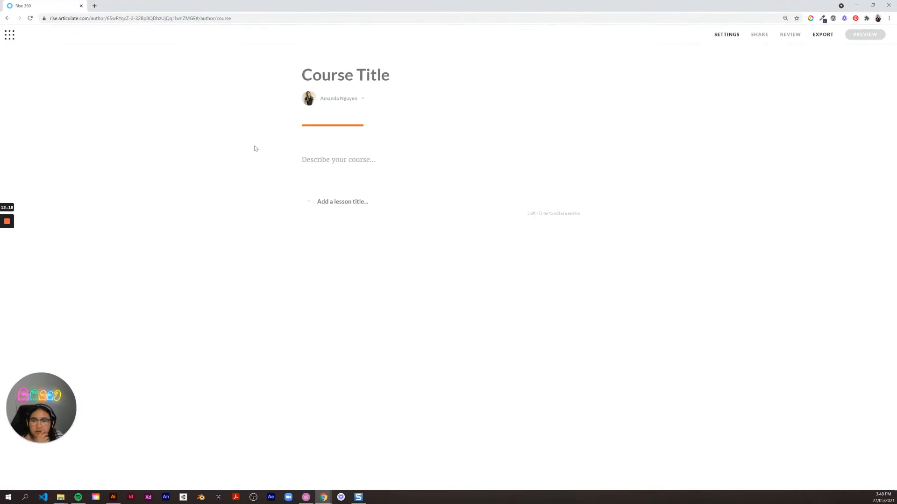
- Title the course "Donut time"
left_click(339, 76)
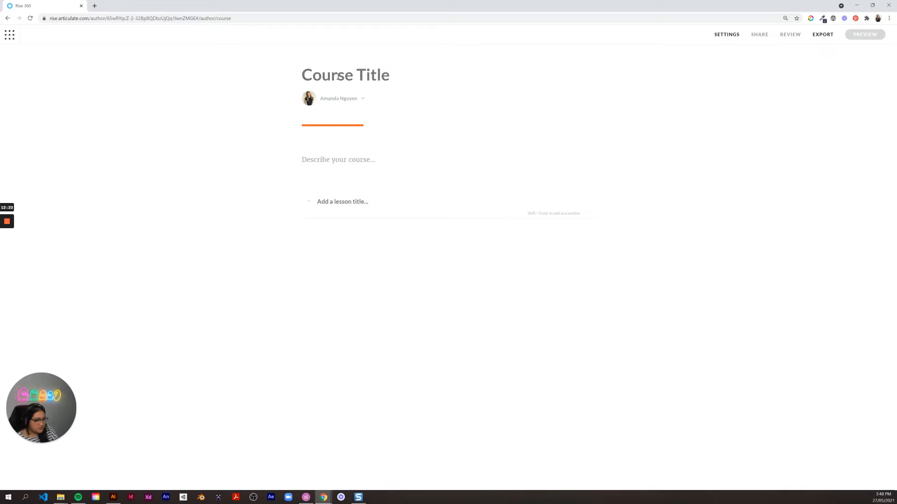
type("DOnut time")
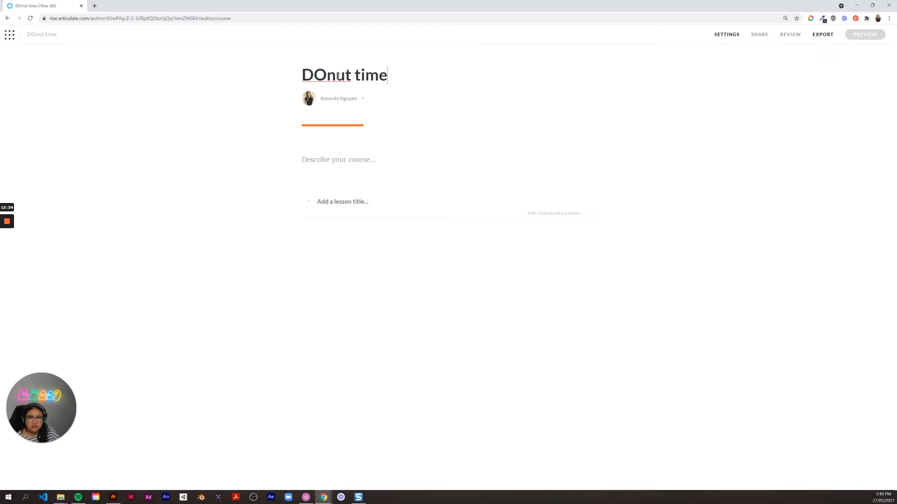
left_click(319, 75)
left_click(324, 76)
key("BackSpace")
type("o")
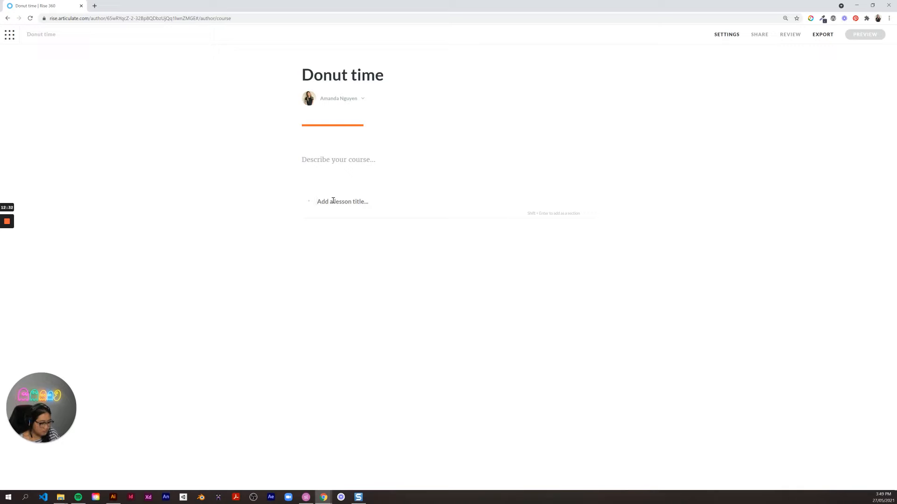
- Add a lesson titled "Test block" and open it for building with content blocks
type("Test block")
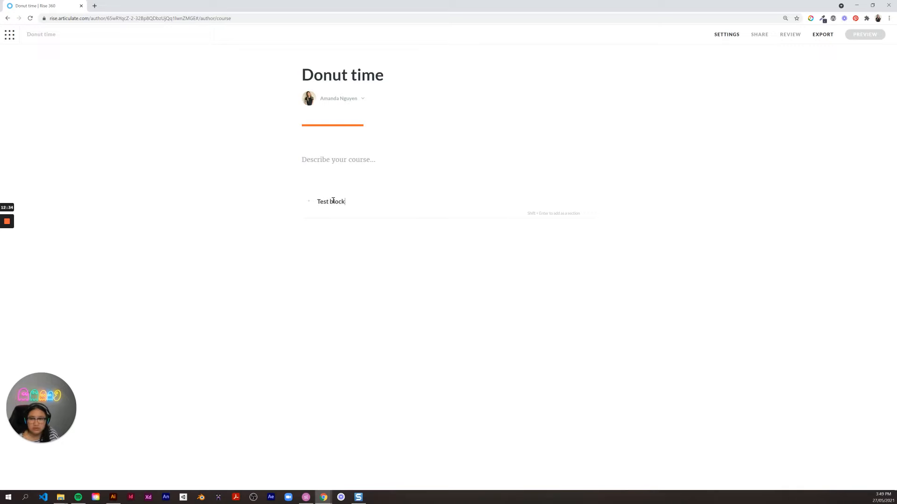
left_click(353, 200)
key("Return")
left_click(544, 203)
left_click(513, 248)
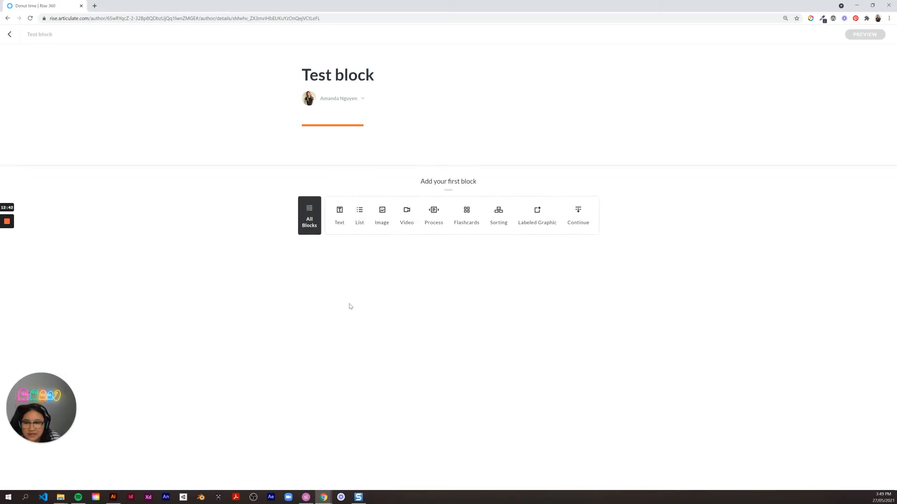
- Add an "Image & text" block from the block library to the "Test block" lesson
left_click_drag(355, 9, 449, 53)
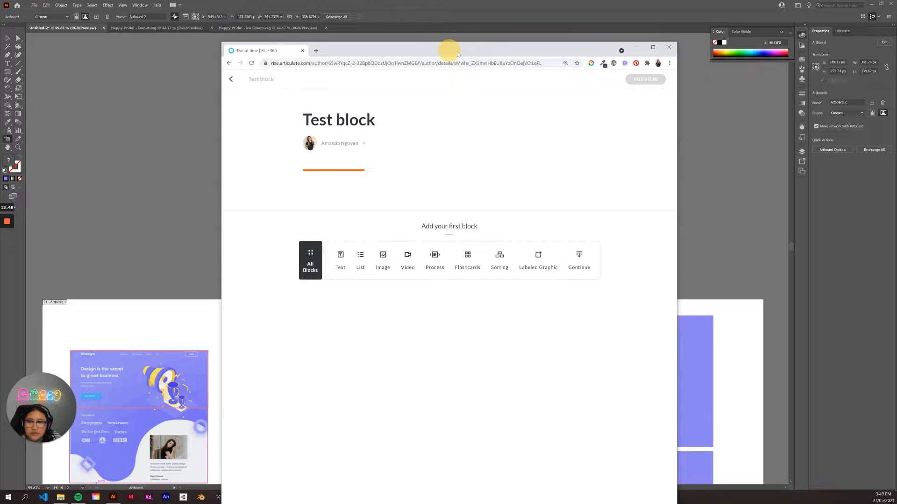
double_click(458, 54)
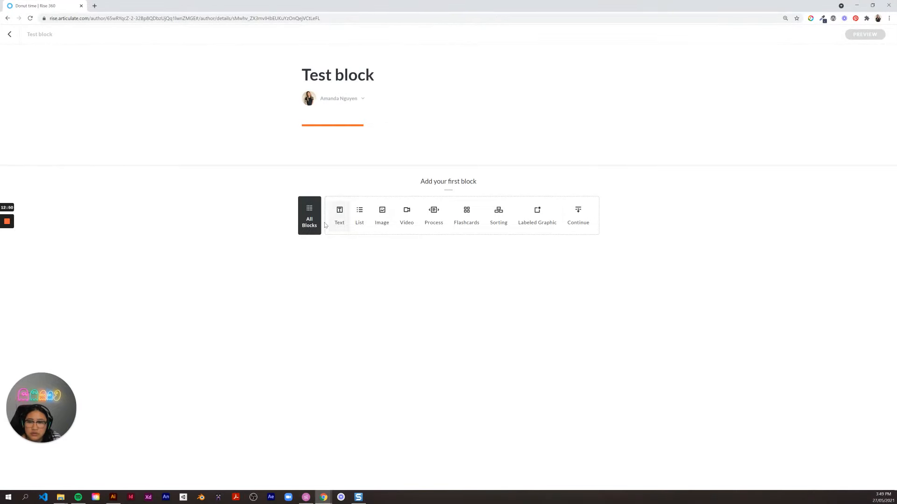
left_click(309, 216)
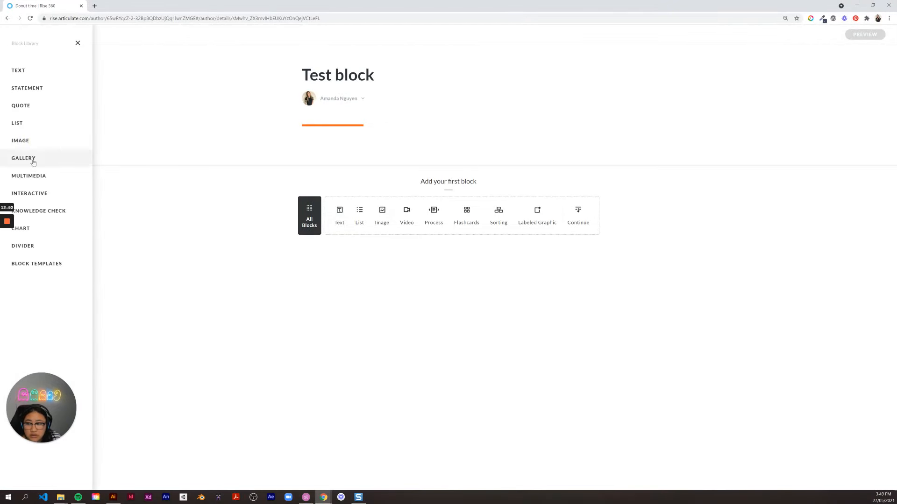
mouse_move(34, 141)
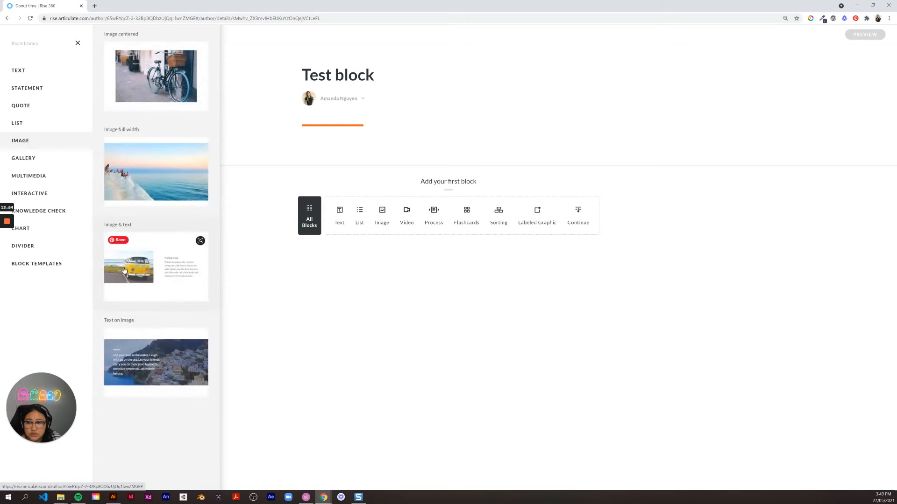
left_click(140, 266)
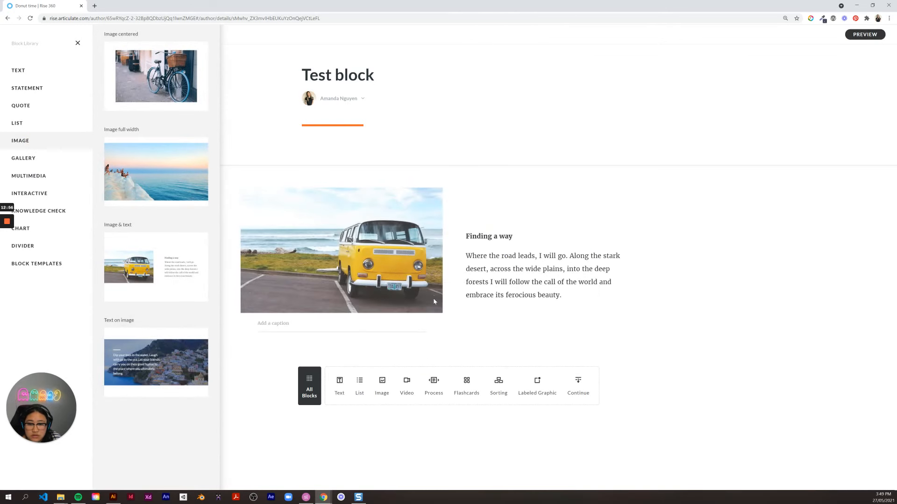
left_click(470, 314)
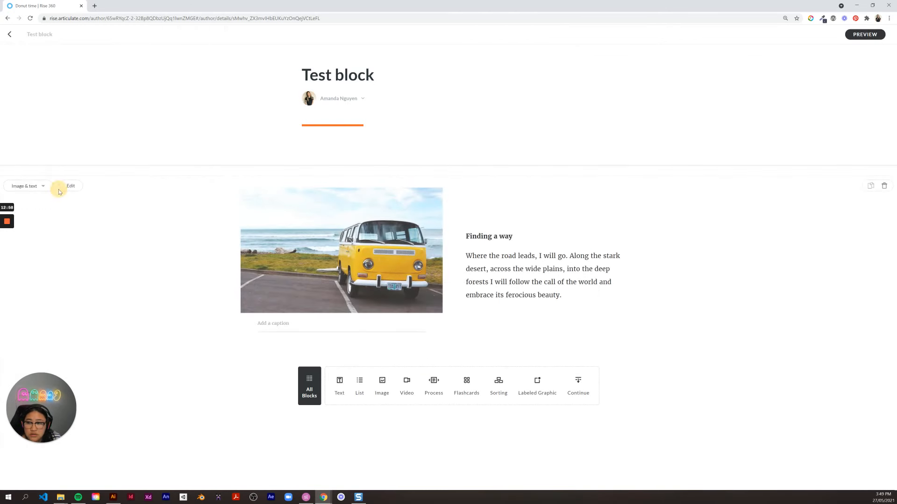
- Disable zoom on image click in the image and text block's settings and open its background color for editing
left_click(63, 190)
left_click(174, 84)
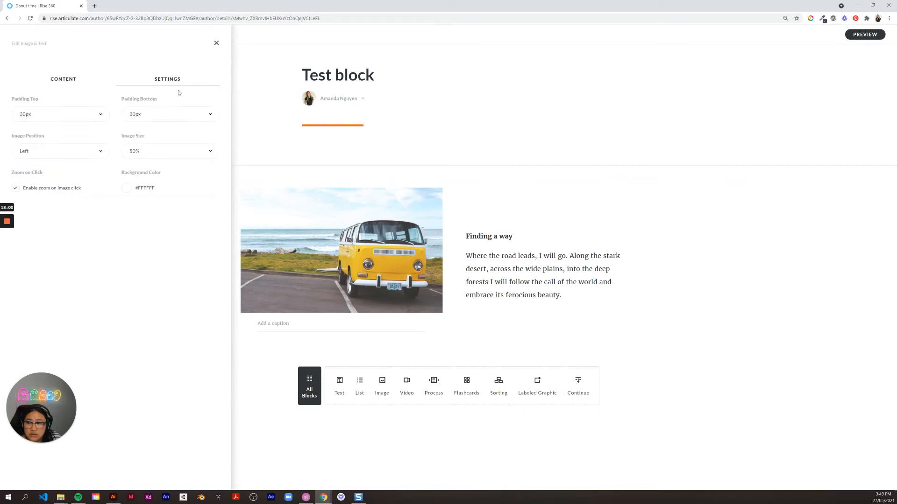
left_click(15, 188)
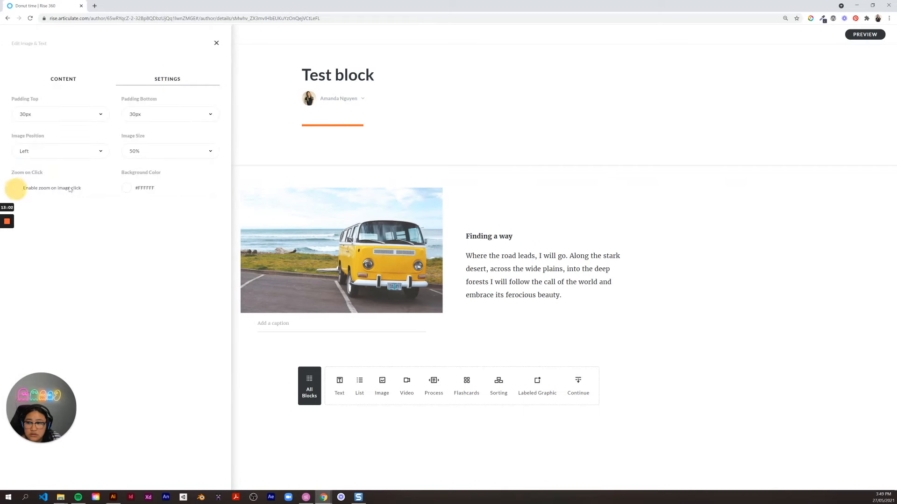
left_click(127, 188)
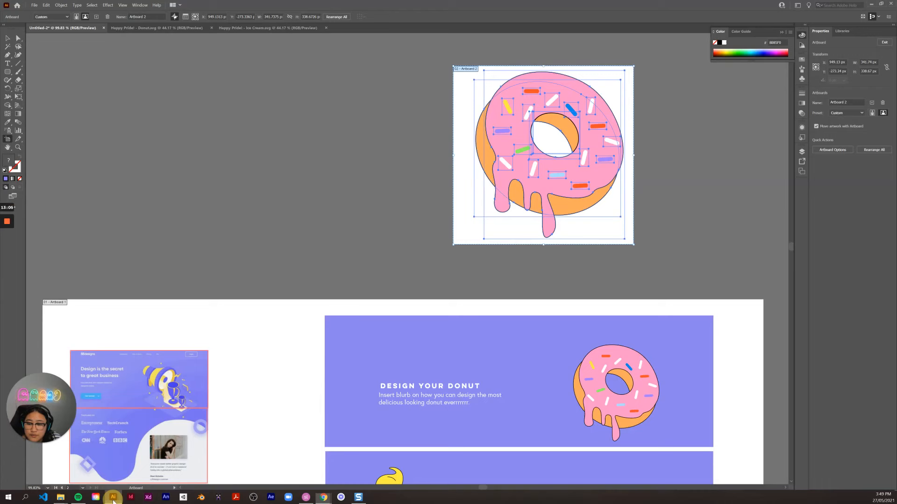
- Switch to Illustrator and copy the hex code of the fill color of the rectangle behind "Design your donut"
left_click(113, 497)
left_click(347, 332)
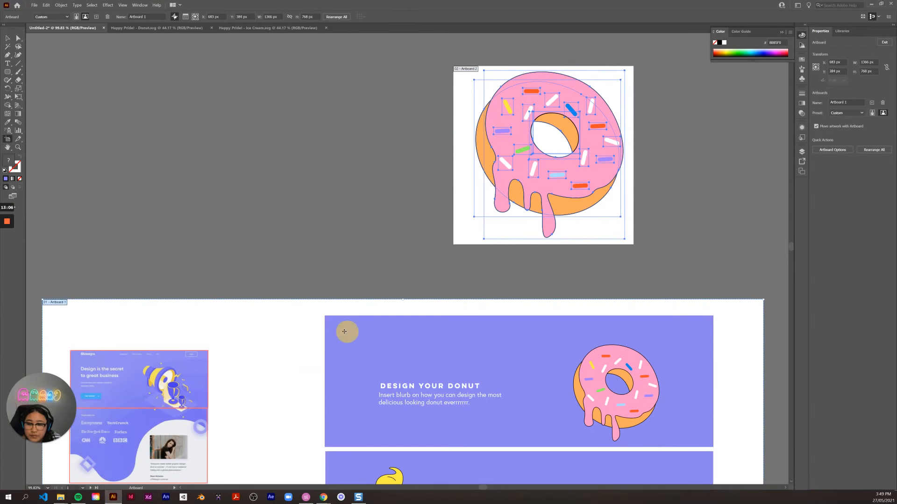
left_click(8, 179)
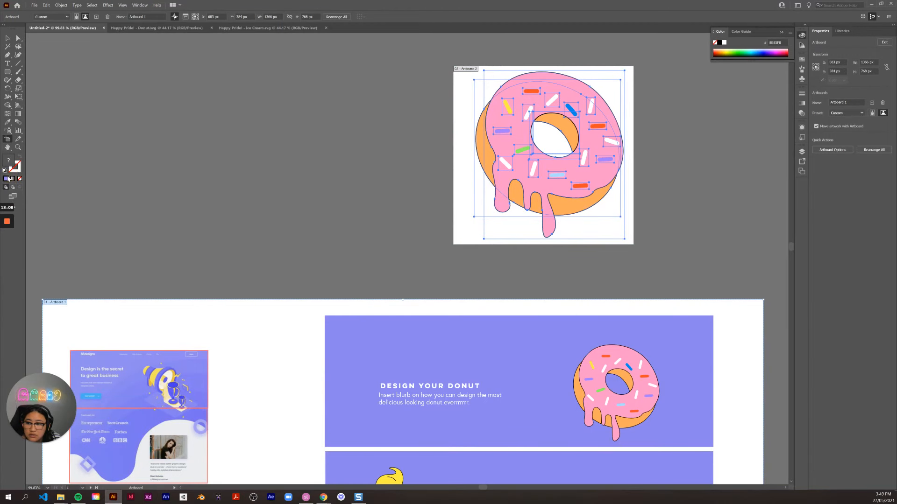
left_click(7, 38)
double_click(326, 340)
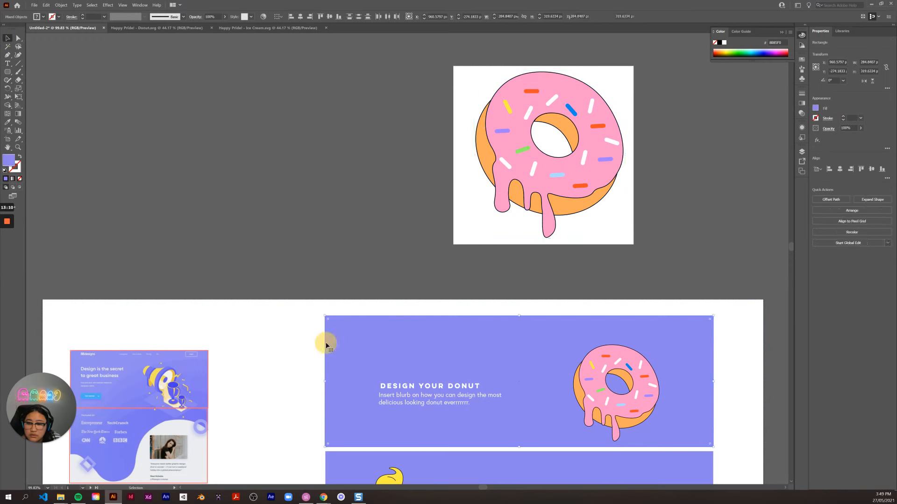
double_click(10, 161)
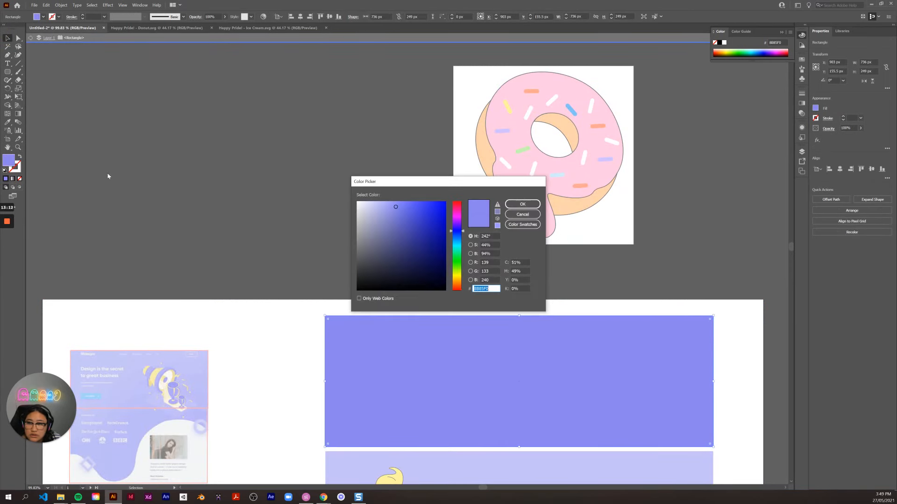
double_click(483, 286)
double_click(478, 292)
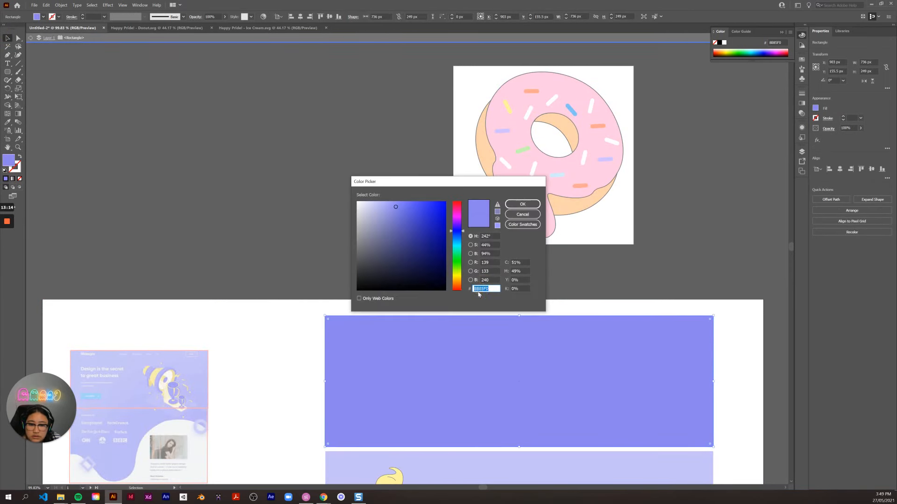
right_click(482, 288)
left_click(495, 309)
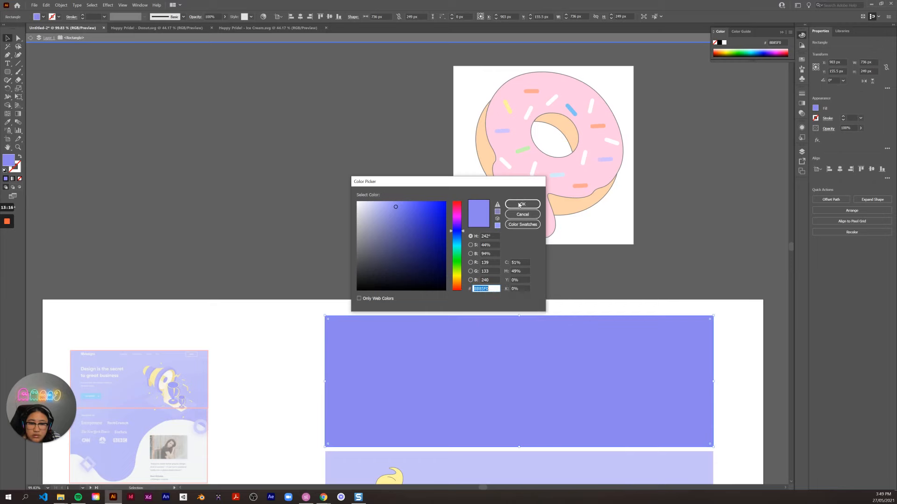
left_click(518, 204)
- Return to the Rise 360 course and set the image and text block's background color to #8B85F0
mouse_move(322, 500)
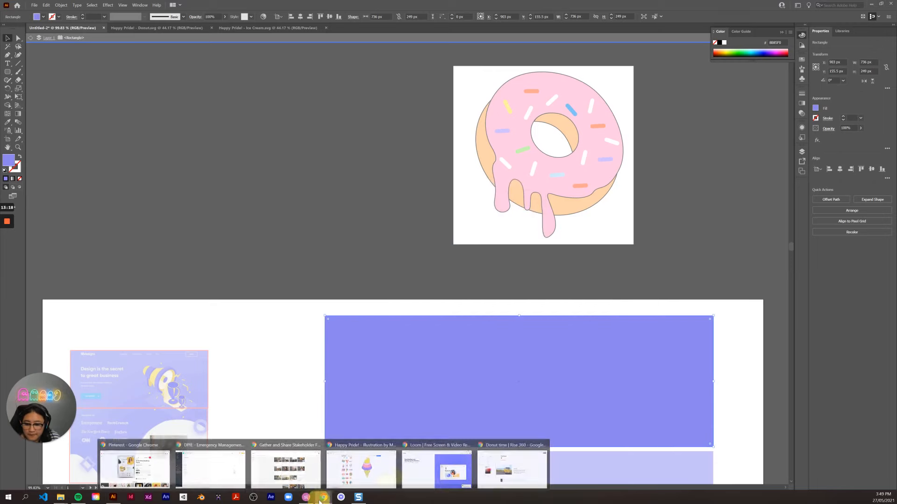
left_click(512, 468)
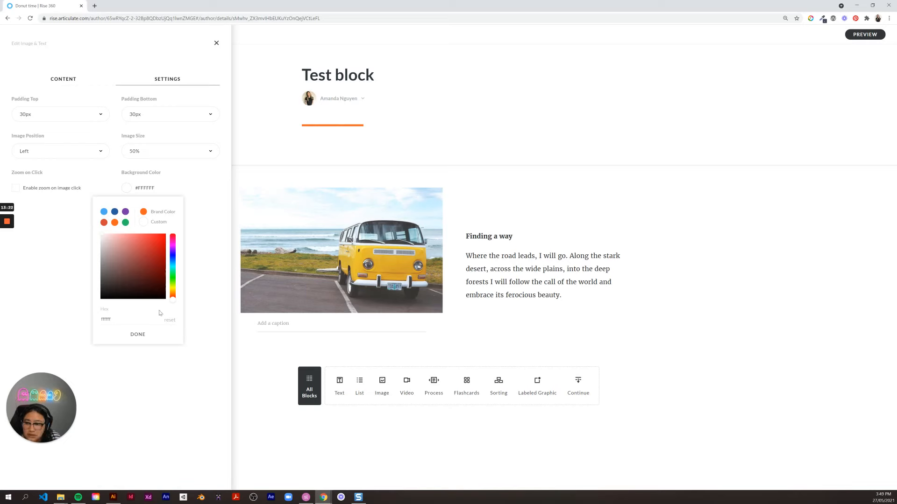
left_click(79, 322)
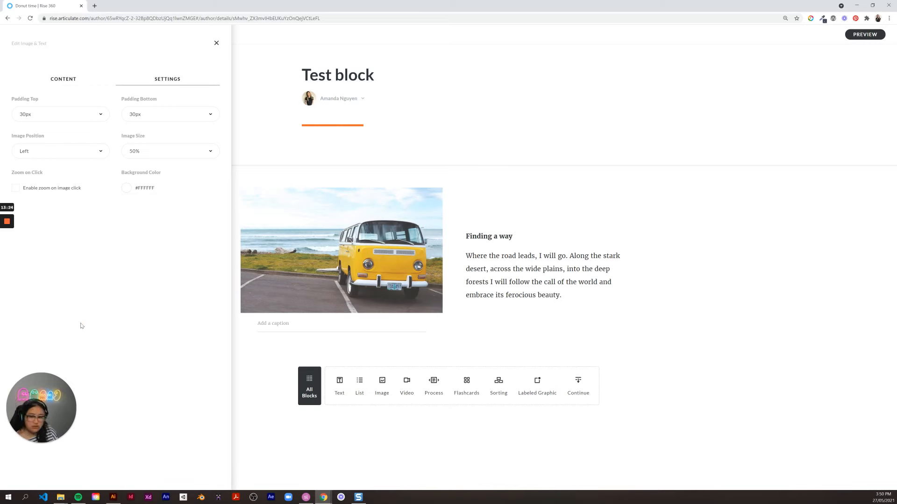
left_click(147, 188)
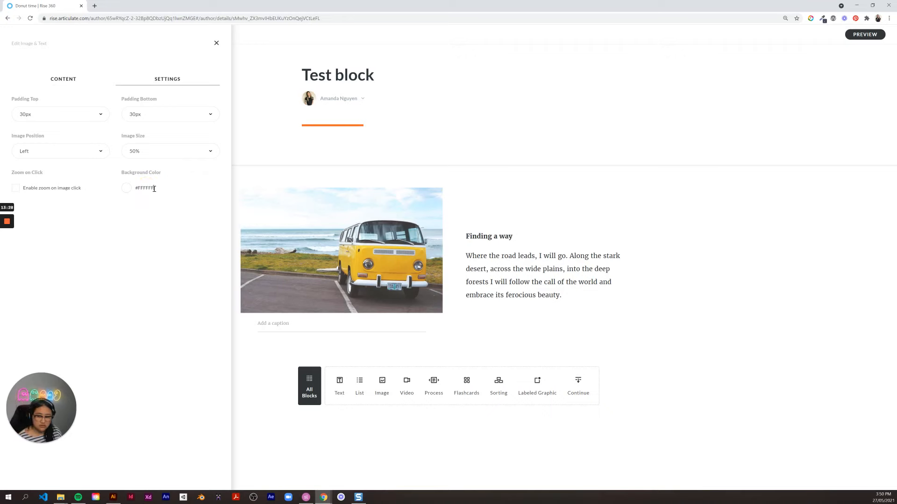
left_click(154, 187)
key("BackSpace")
key("BackSpace")
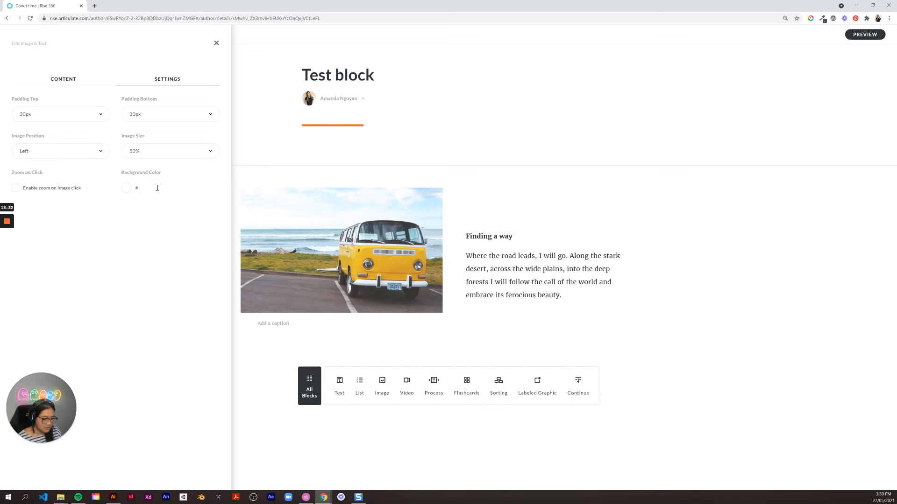
key("ctrl+v")
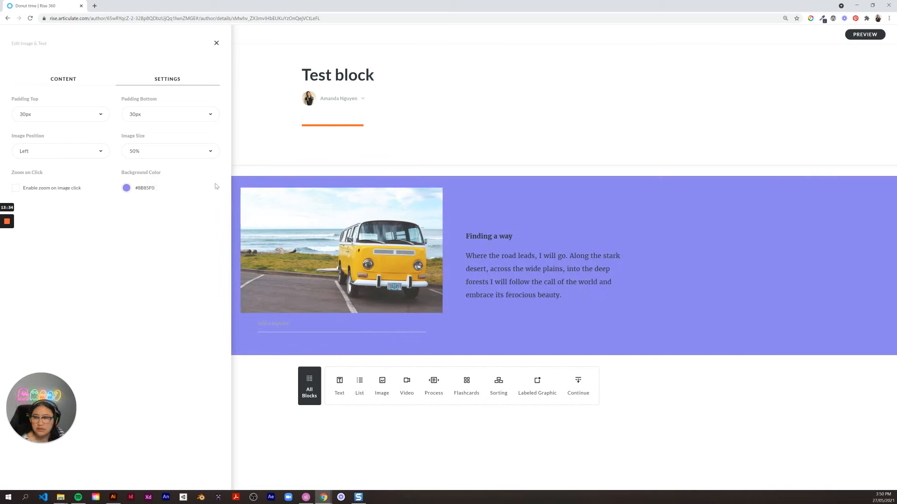
- Replace the block's van photo with the exported donut illustration
left_click(58, 80)
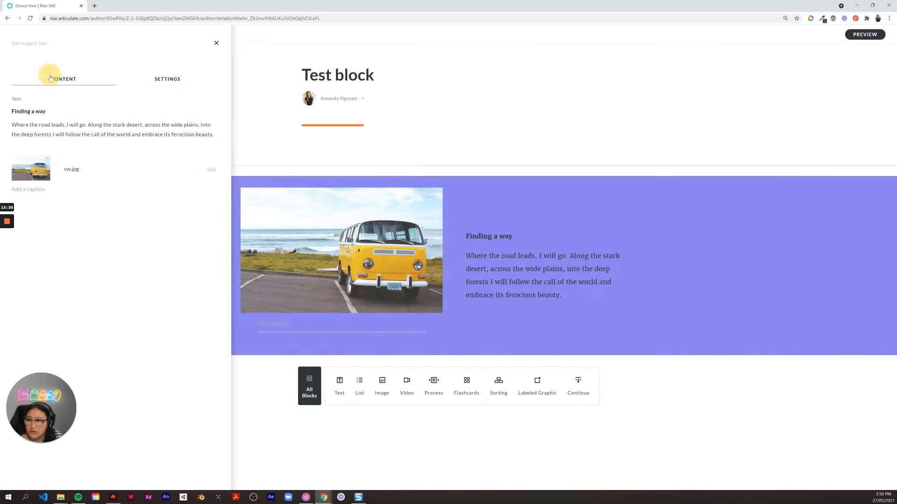
left_click(212, 173)
left_click(174, 189)
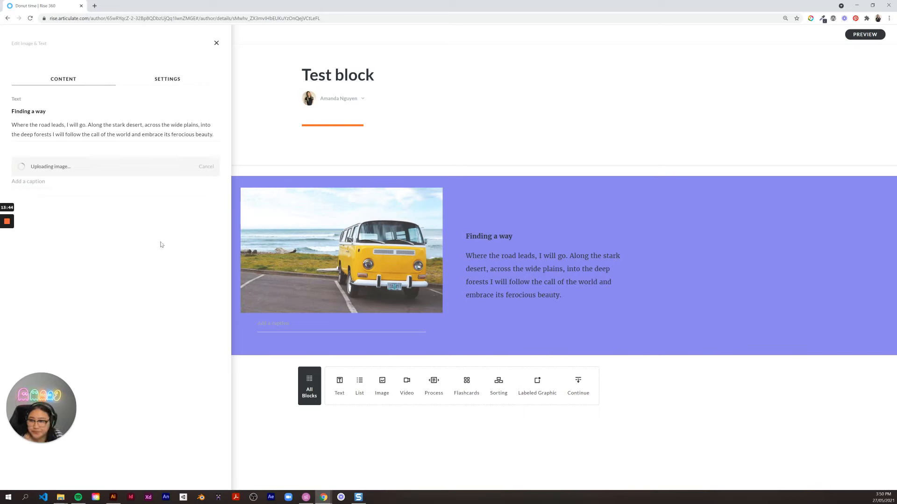
- Set the block's top padding to 70px and its image position to Right
left_click(176, 87)
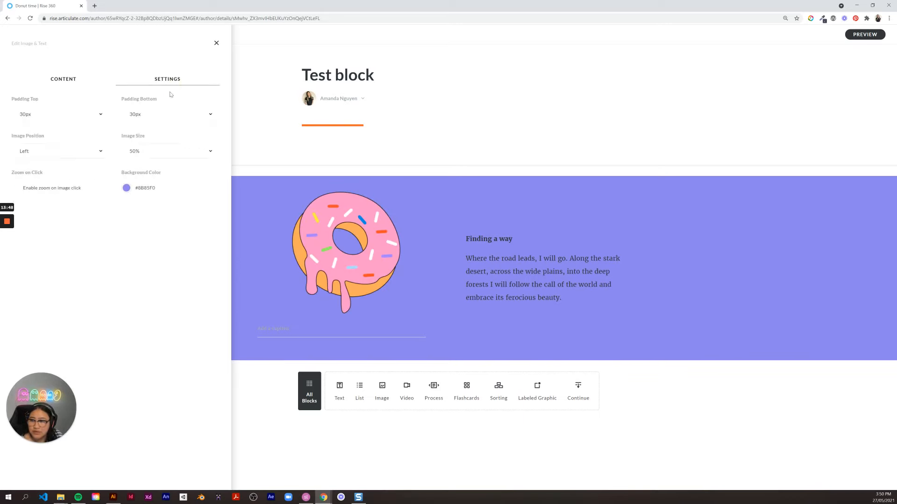
left_click(92, 116)
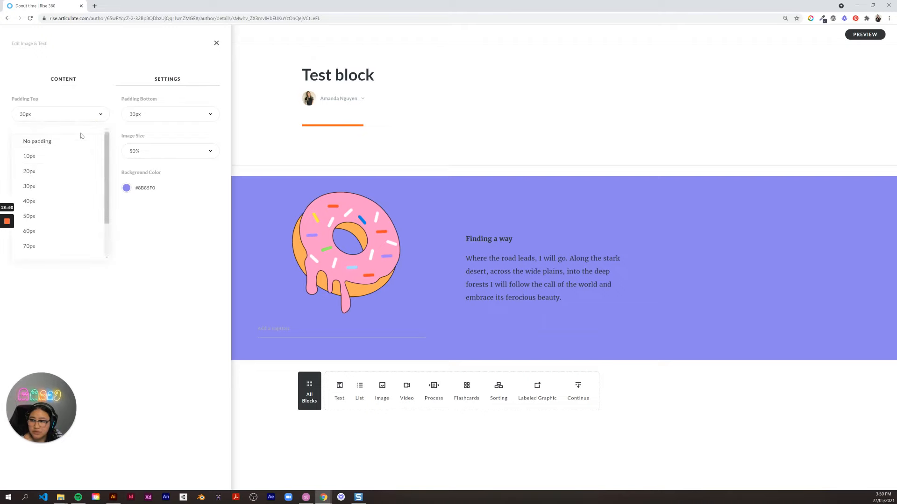
left_click(50, 246)
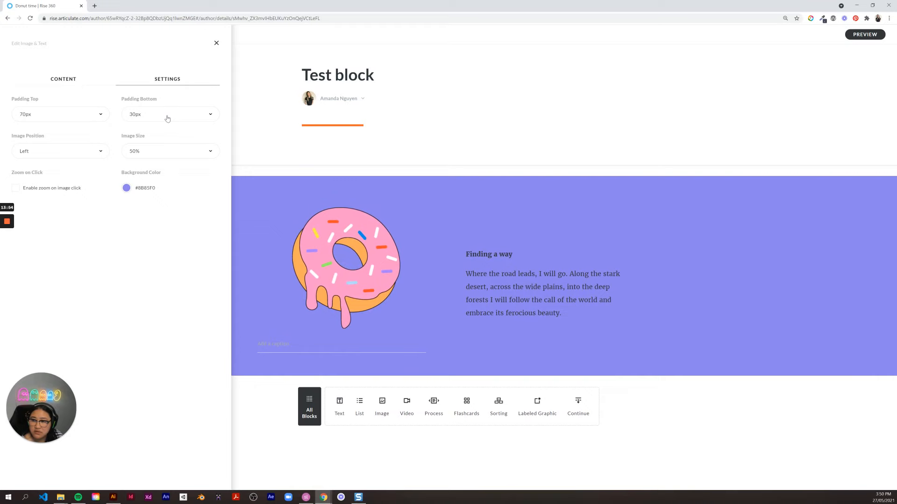
left_click(45, 156)
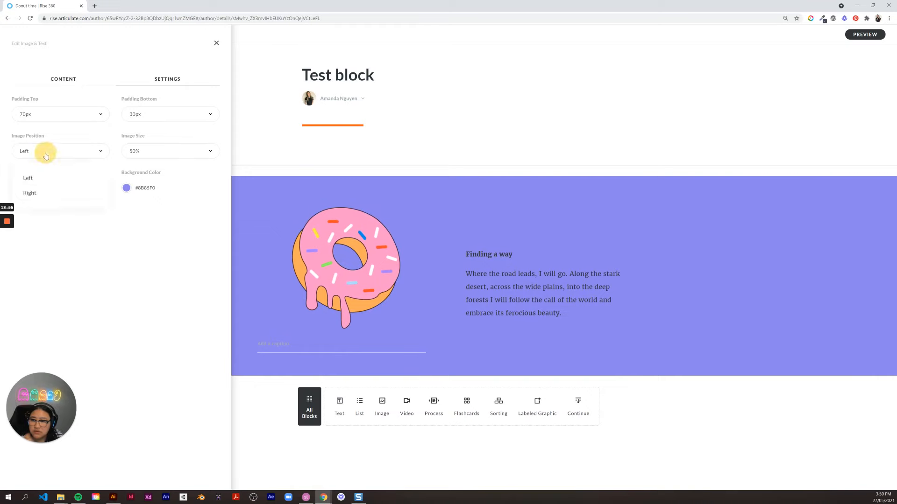
left_click(44, 193)
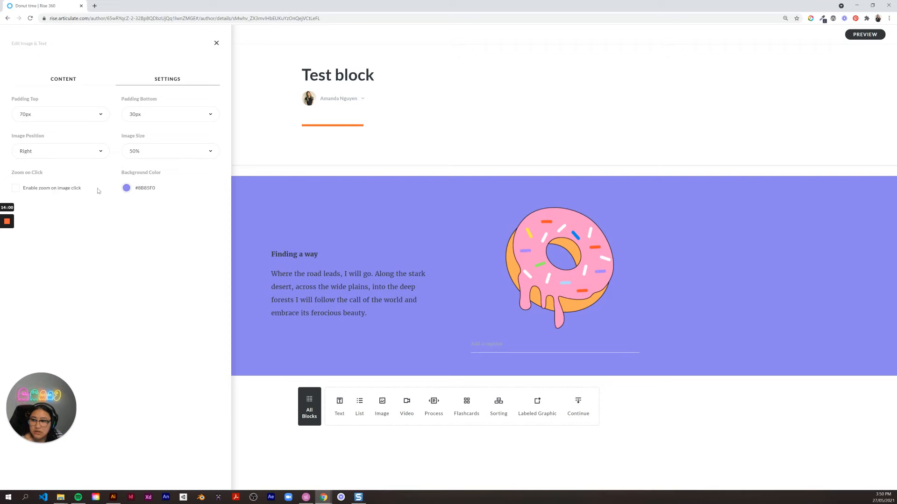
- Close the block settings and color the "Finding a way" heading and its paragraph white
left_click(313, 276)
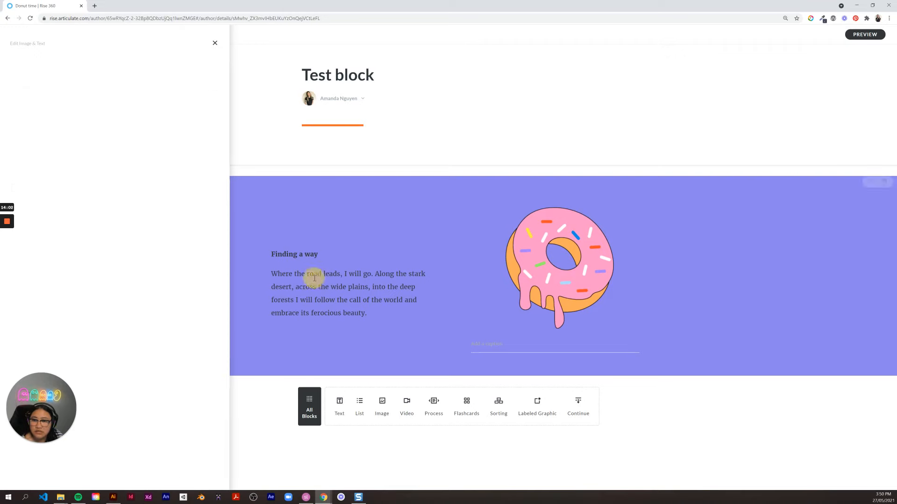
left_click(335, 256)
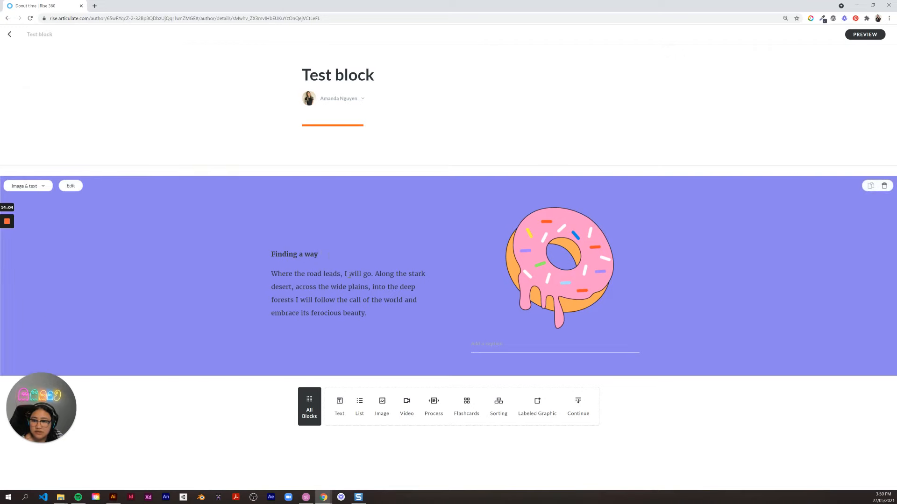
left_click_drag(374, 314, 240, 247)
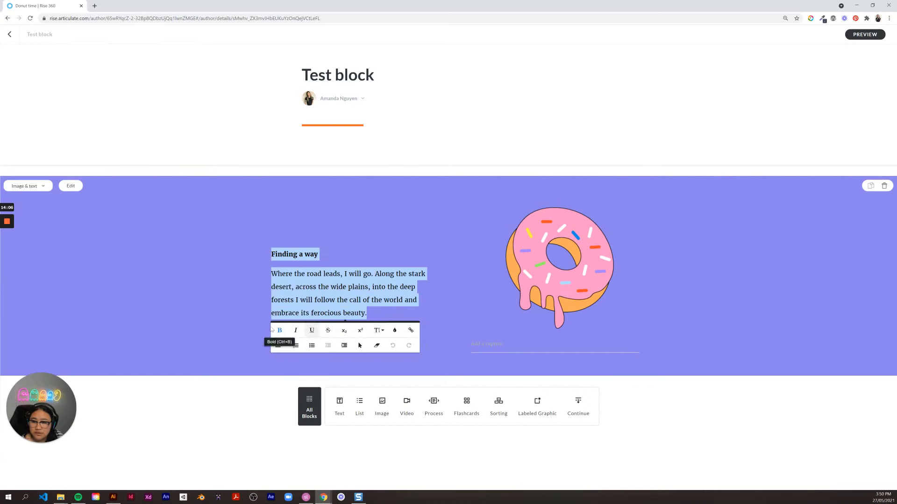
left_click(394, 331)
left_click(379, 383)
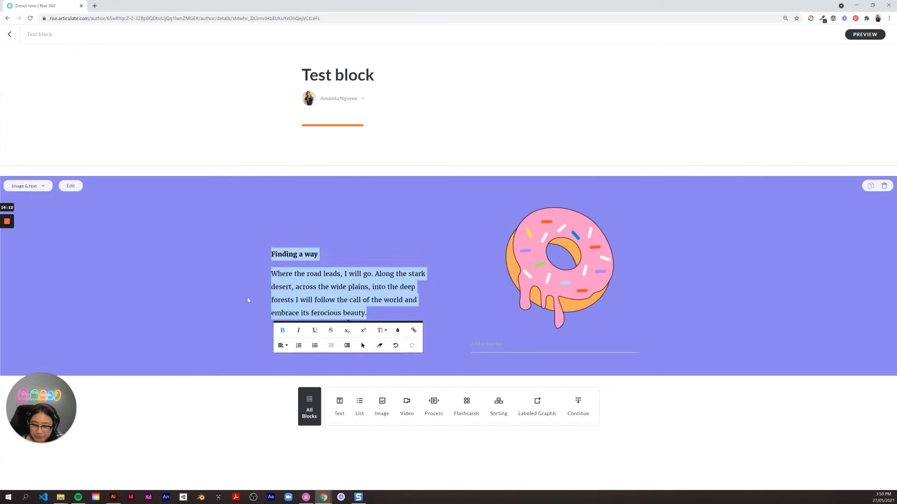
left_click(247, 297)
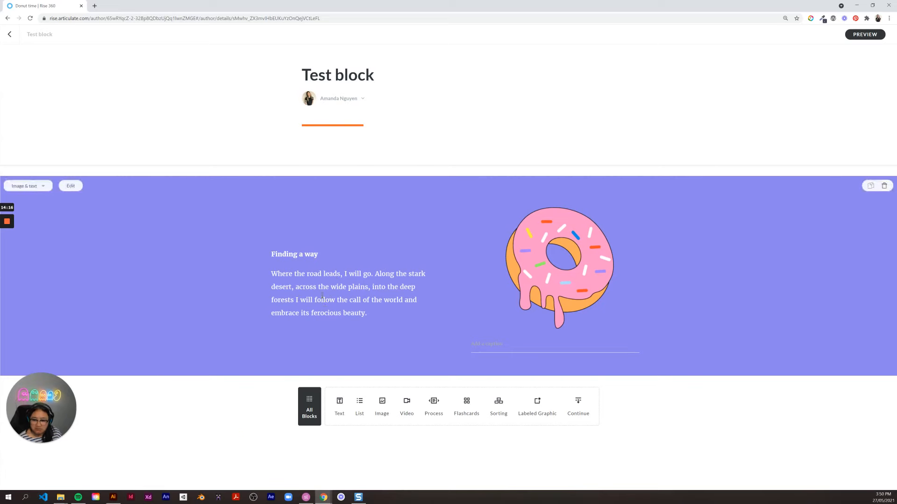
left_click_drag(324, 255, 236, 254)
left_click(265, 335)
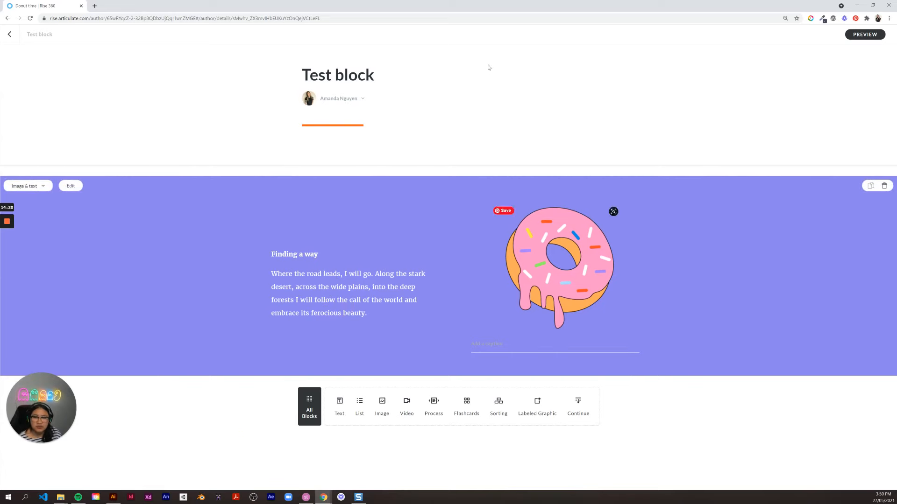
- Switch to Illustrator and copy the purple wavy shape together with the ice cream cone from the landing page design
left_click(324, 498)
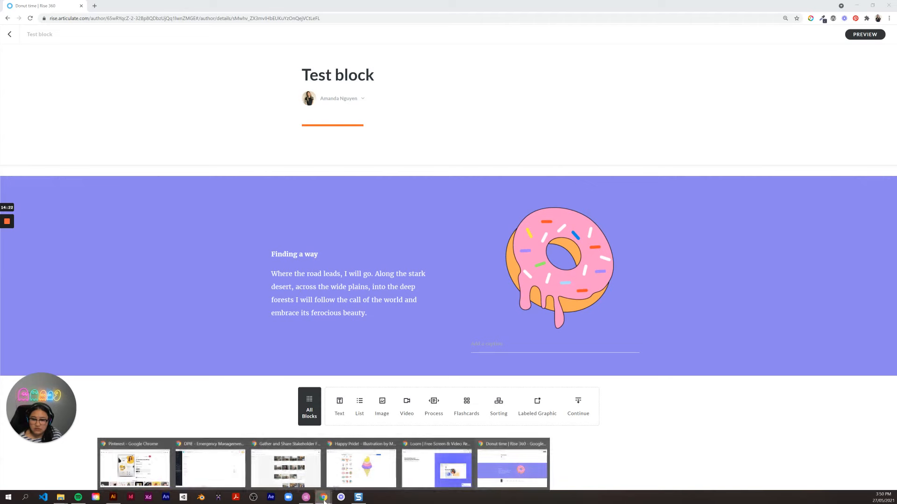
left_click(118, 500)
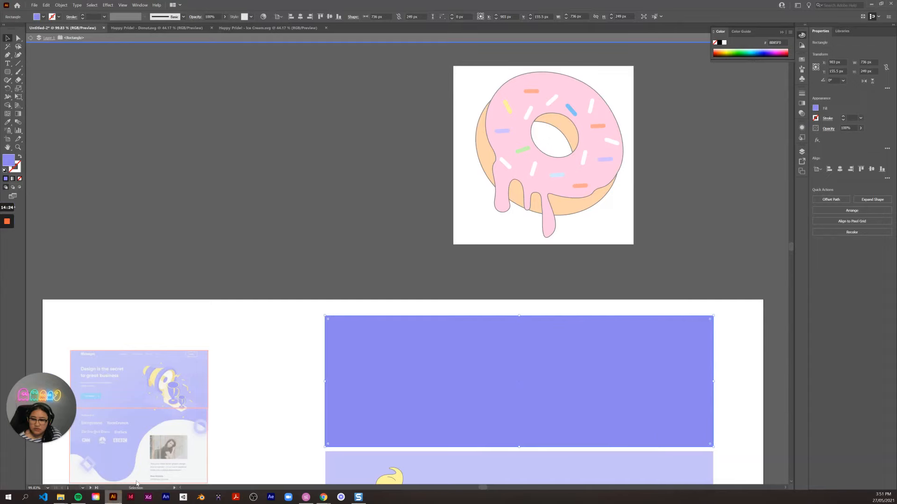
scroll(385, 232, "down", 2)
scroll(385, 232, "down", 5)
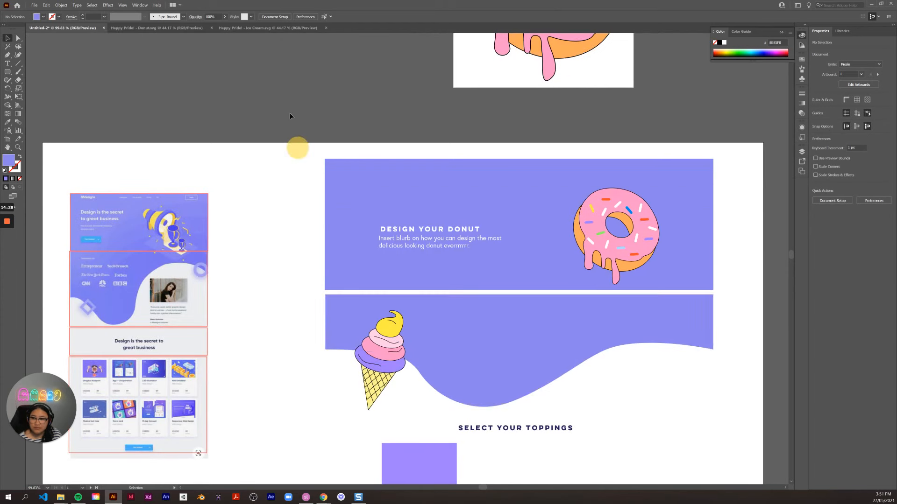
left_click(458, 374)
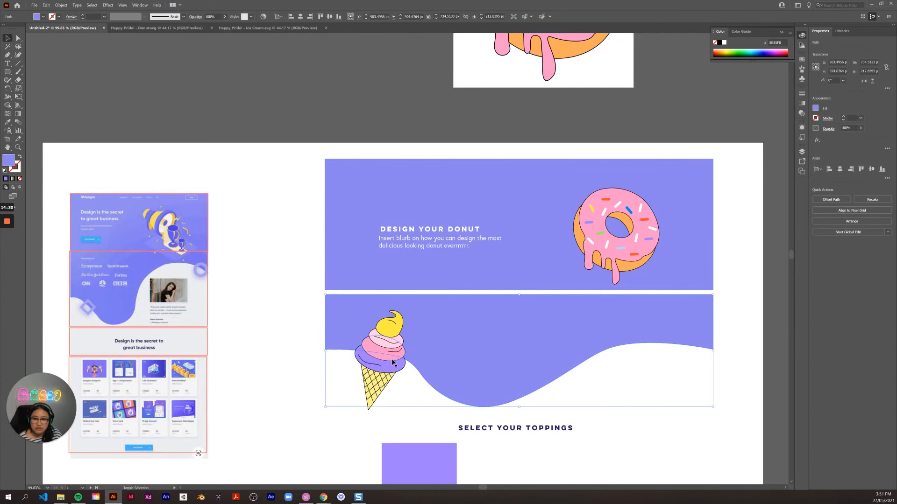
left_click(290, 374)
left_click(374, 361)
left_click(475, 343, "shift")
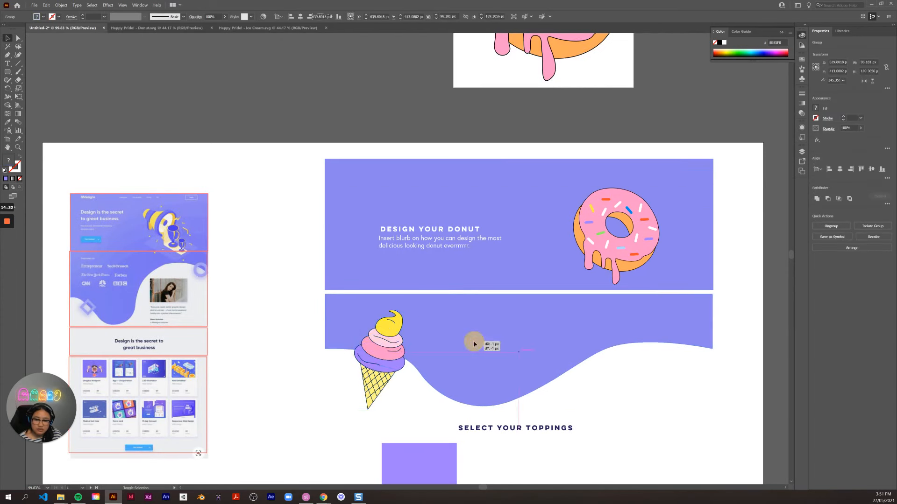
- Paste the wave and ice cream on the empty canvas above the donut artboard and enlarge them to about 1341 px wide
scroll(422, 414, "up", 5)
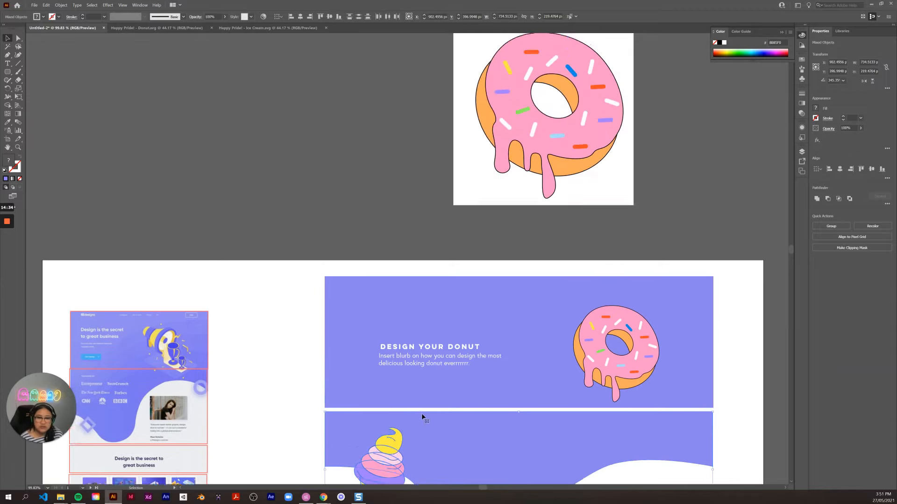
scroll(421, 417, "up", 3)
left_click(255, 100)
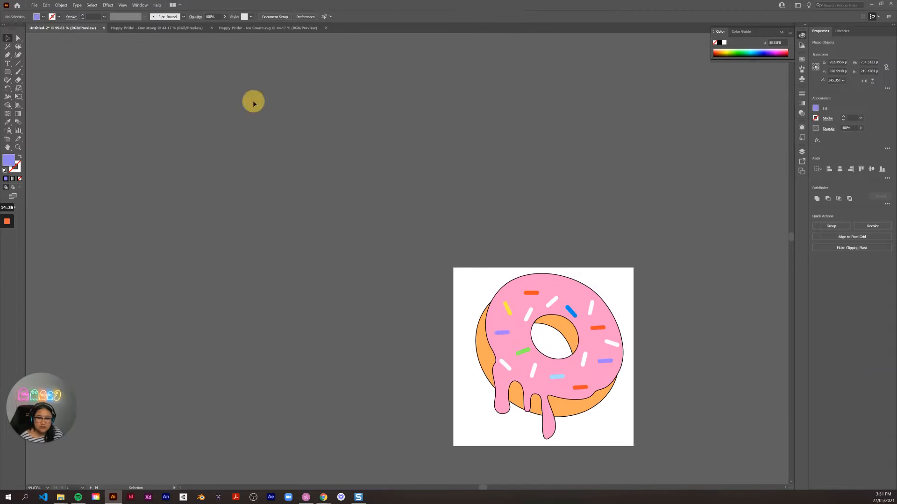
key("ctrl+v")
left_click_drag(382, 256, 235, 114)
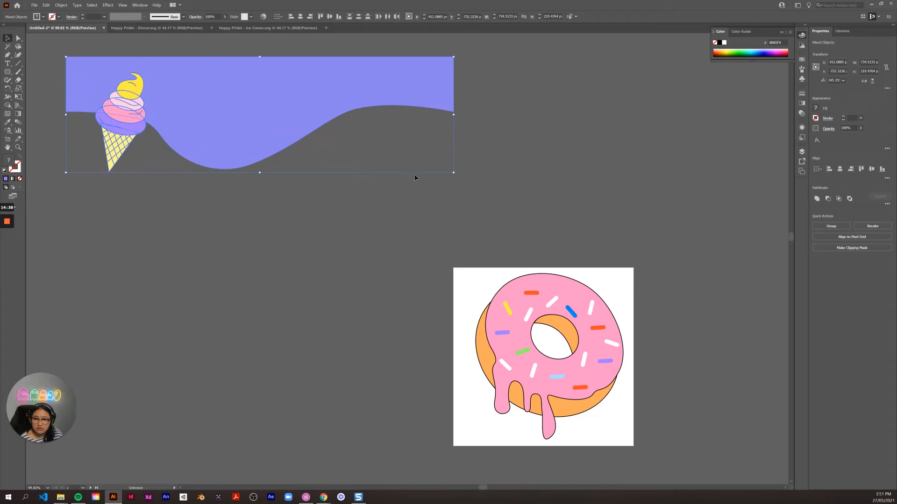
left_click_drag(454, 173, 772, 304)
left_click_drag(684, 345, 679, 424)
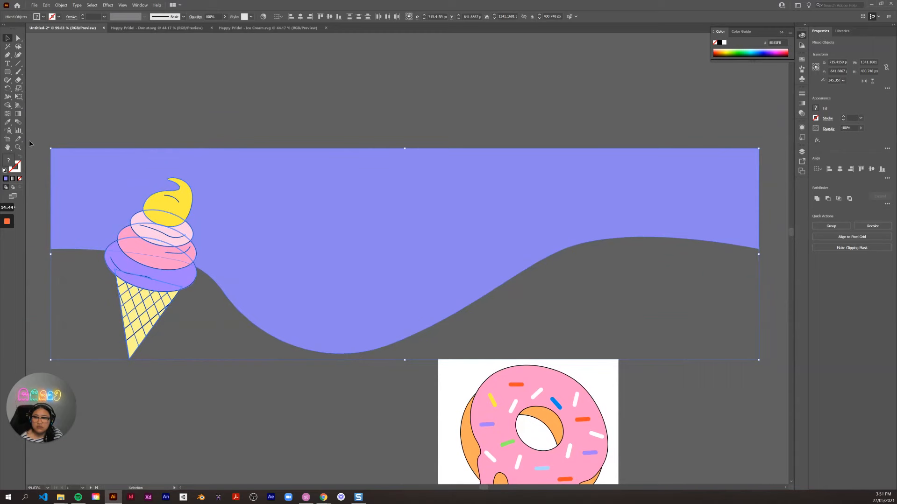
- Create an artboard fitted to the purple wave shape, about 1341 by 389 px
left_click(8, 139)
left_click(58, 153)
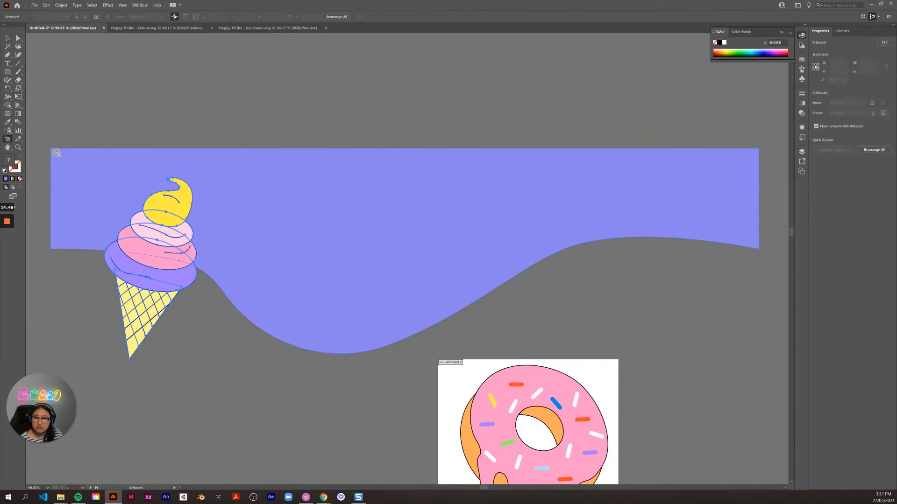
left_click(7, 38)
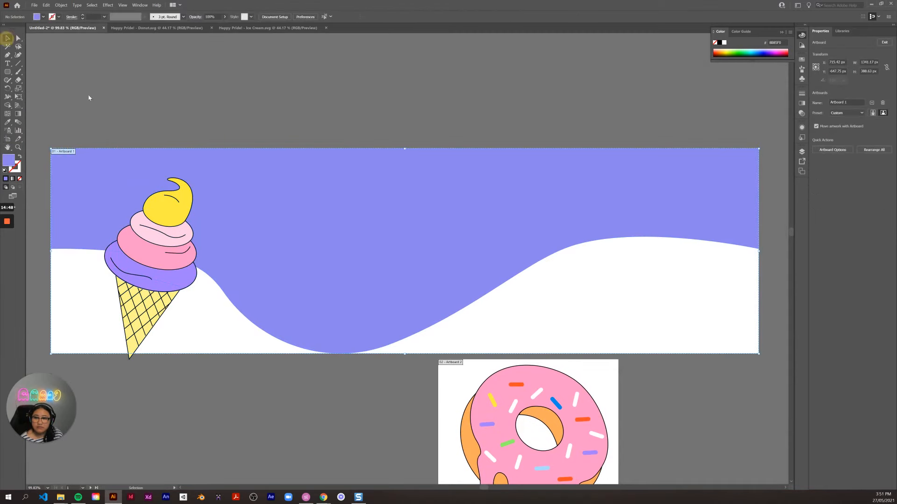
- Move the wave artboard with its artwork further above the donut and extend its lower edge past the cone tip, about 412 px high
left_click(8, 139)
left_click_drag(356, 216, 348, 142)
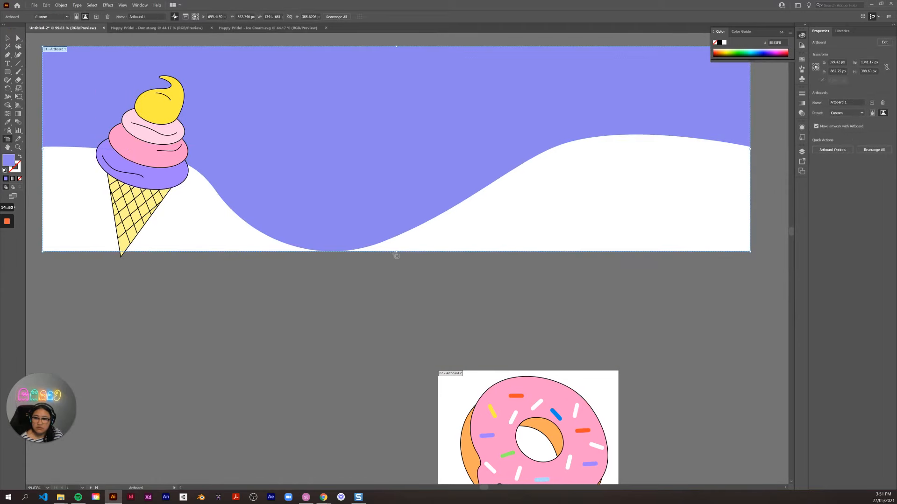
left_click_drag(396, 254, 396, 264)
scroll(383, 335, "up", 3)
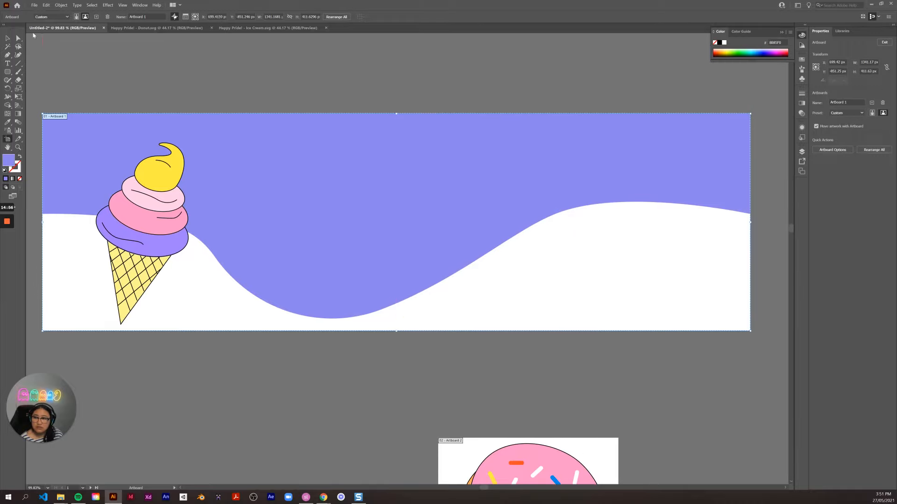
left_click(7, 40)
left_click(104, 60)
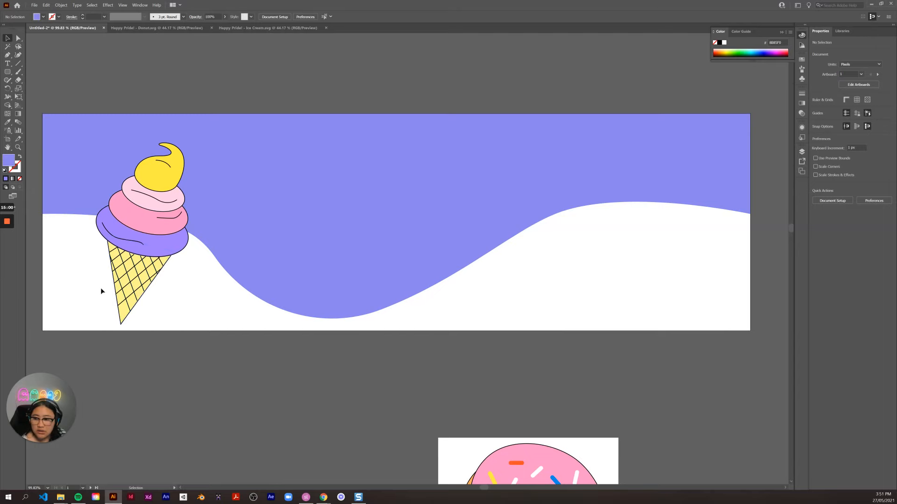
left_click(34, 5)
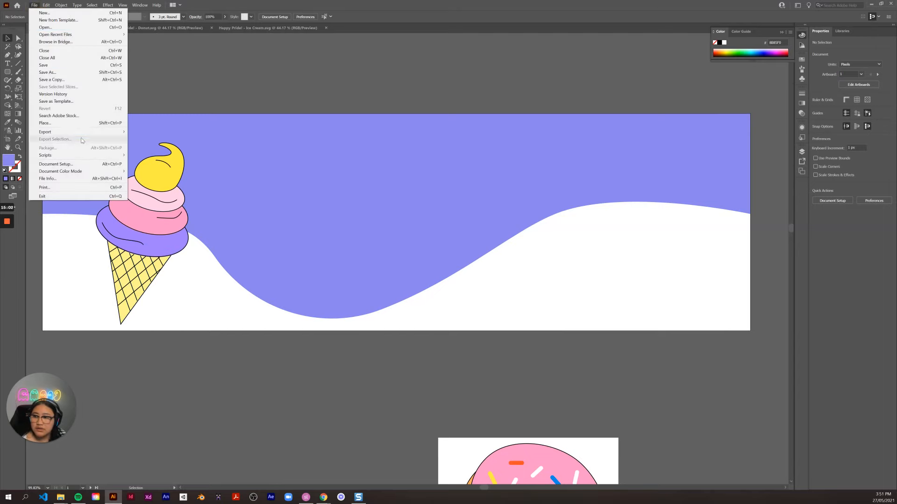
mouse_move(93, 132)
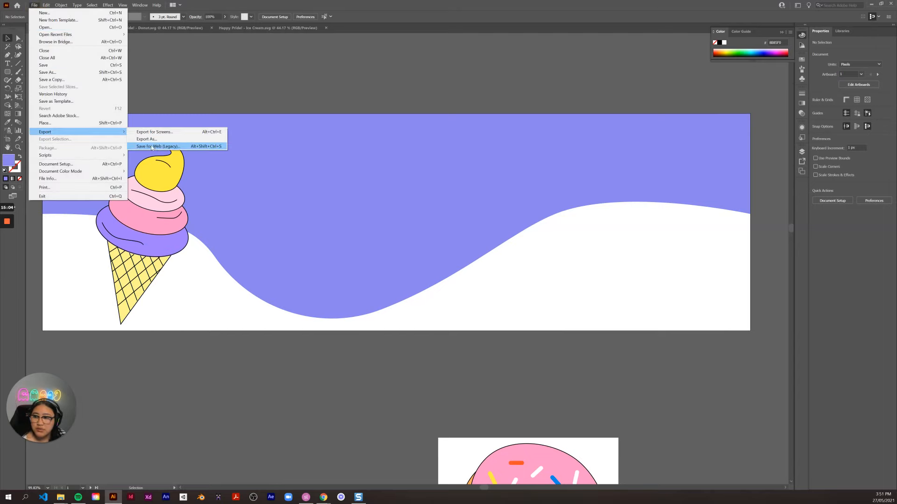
left_click(147, 140)
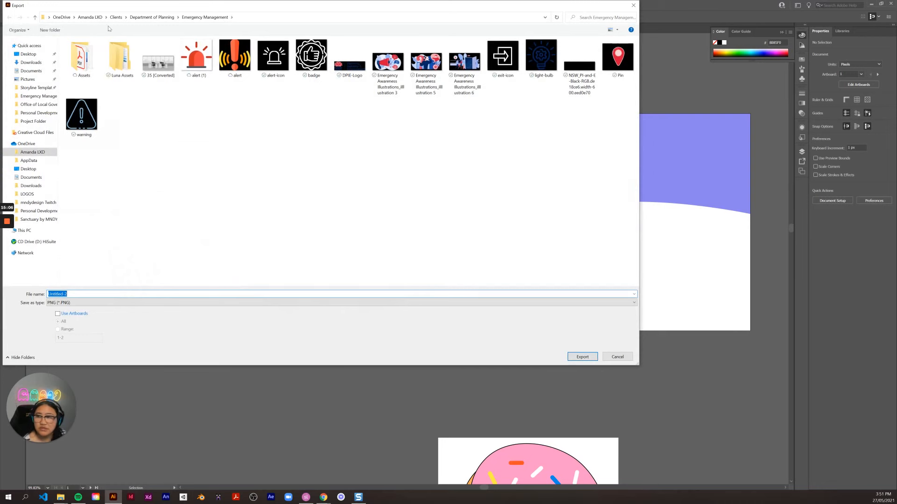
left_click(151, 17)
key("Escape")
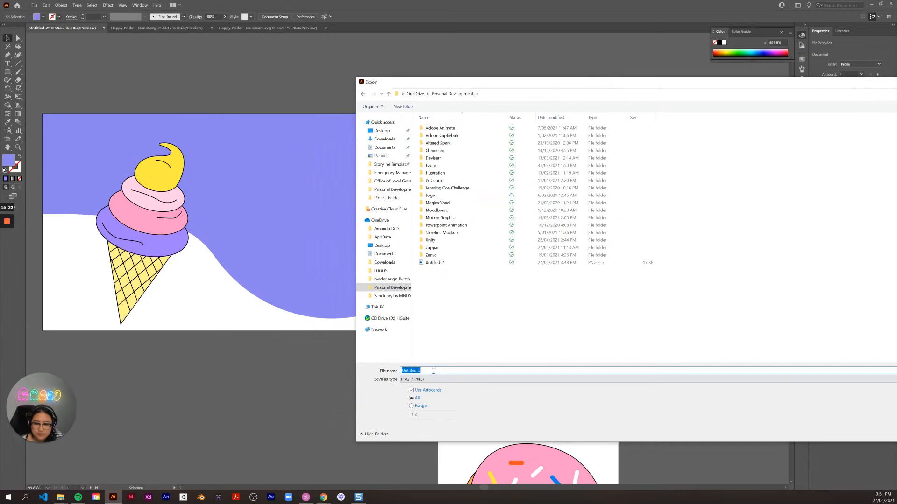
type("Icecream block_NOPROCESS_")
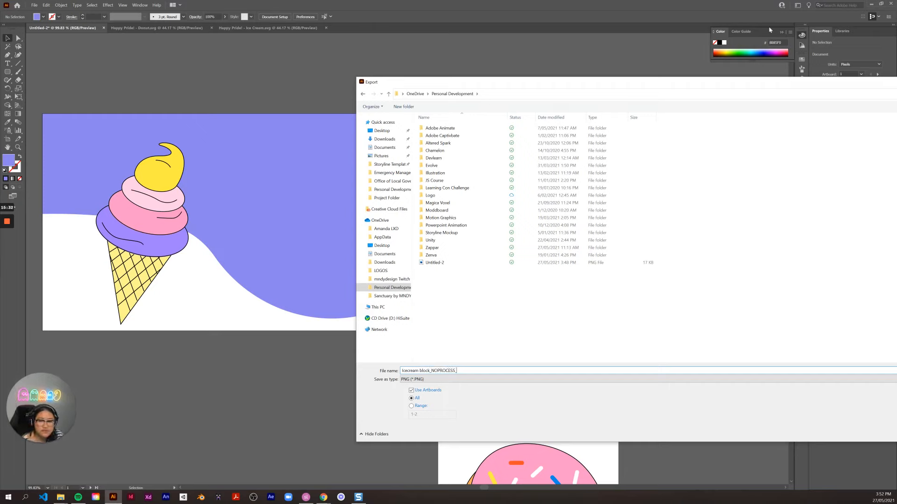
left_click(413, 408)
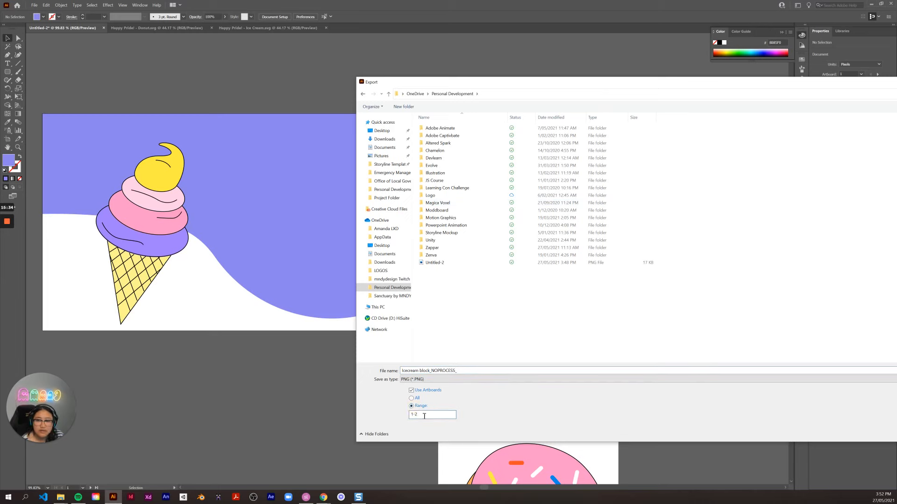
type("2")
left_click_drag(729, 83, 483, 73)
left_click(689, 423)
left_click(483, 356)
- Export only artboard 1 as a PNG named icecream_NOPROCESS_ to the Personal Development folder, at High (300 ppi) with a transparent background
left_click(34, 4)
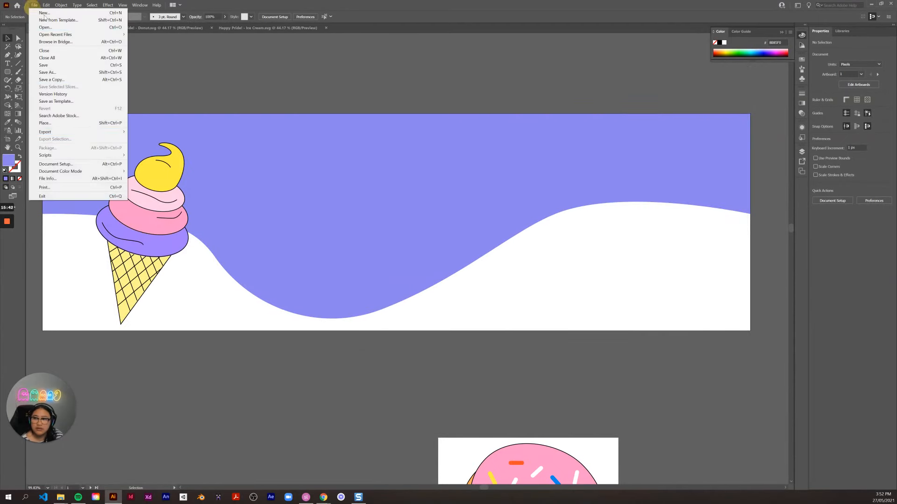
mouse_move(84, 132)
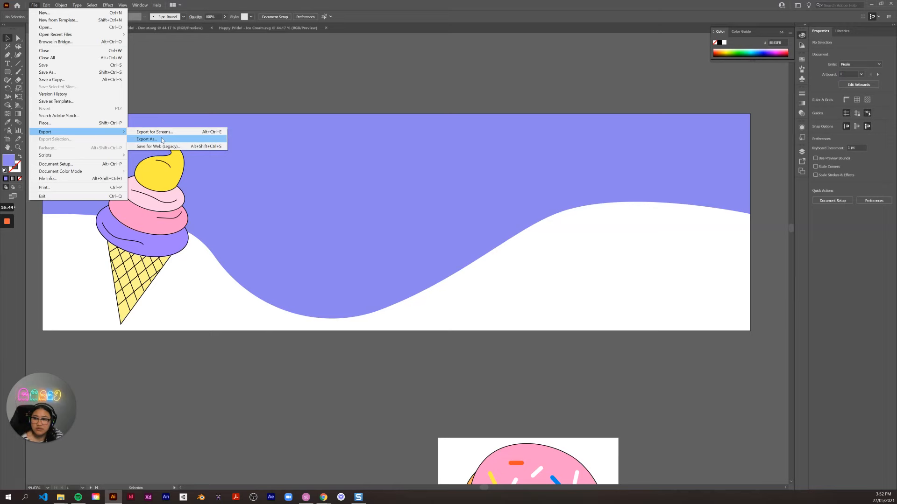
left_click(162, 139)
left_click(165, 380)
left_click(166, 396)
type("1")
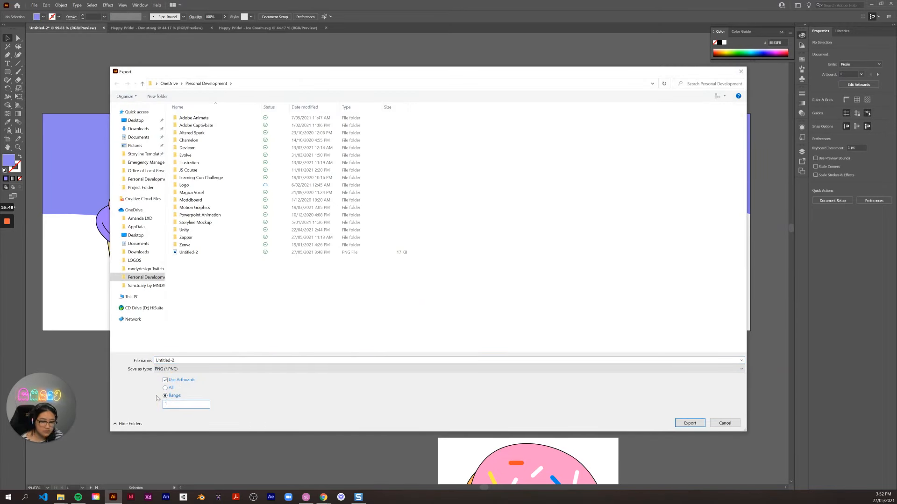
left_click(290, 363)
type("icecream_NOPROCESS_")
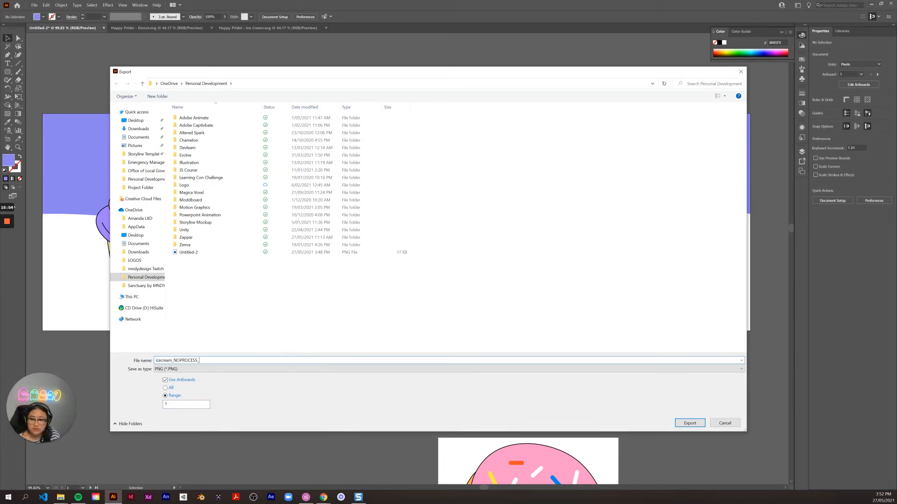
left_click(689, 424)
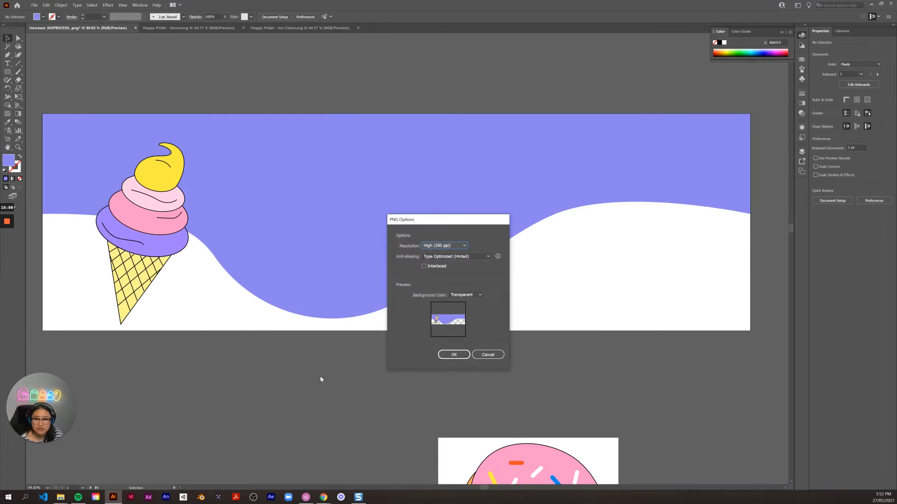
left_click(449, 355)
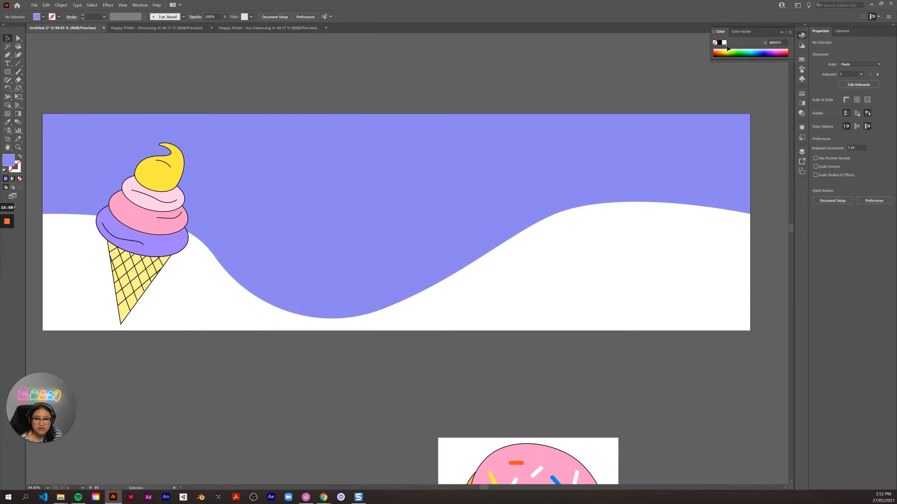
- Switch to the Rise course, add an image block below the donut block and change it to a full-width image
left_click(871, 5)
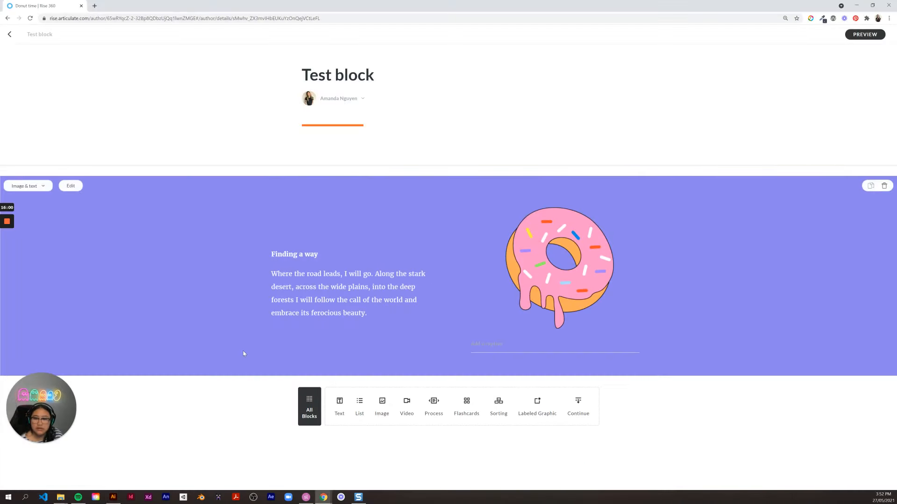
left_click(381, 405)
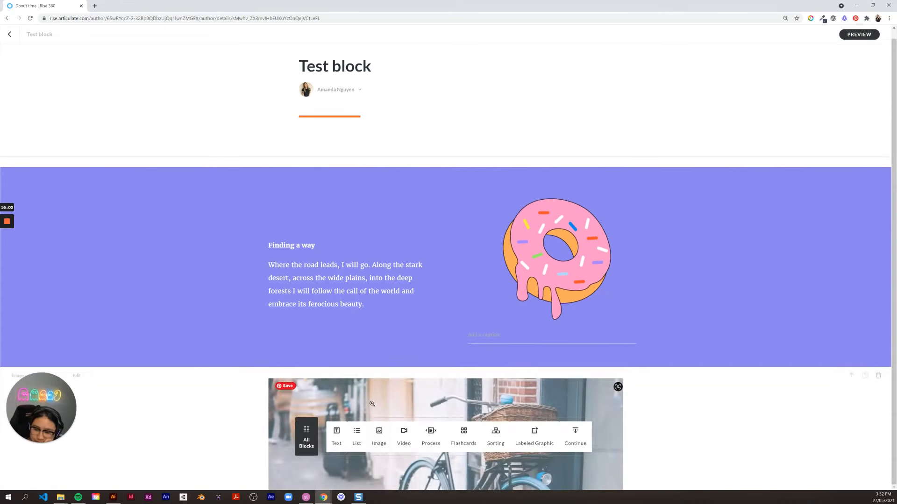
scroll(171, 369, "up", 3)
left_click(45, 266)
left_click(29, 288)
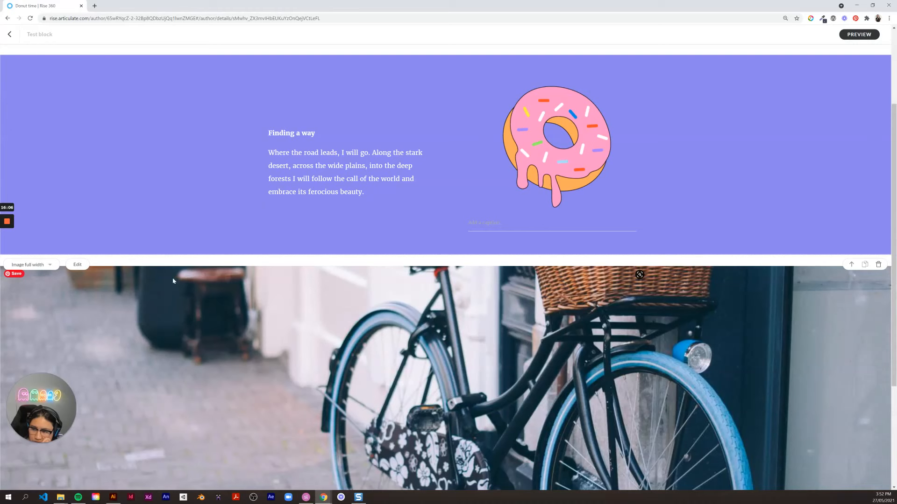
- Replace the full-width block's bike image with icecream_NOPROCESS_-01.png
left_click(77, 264)
left_click(211, 114)
left_click(158, 134)
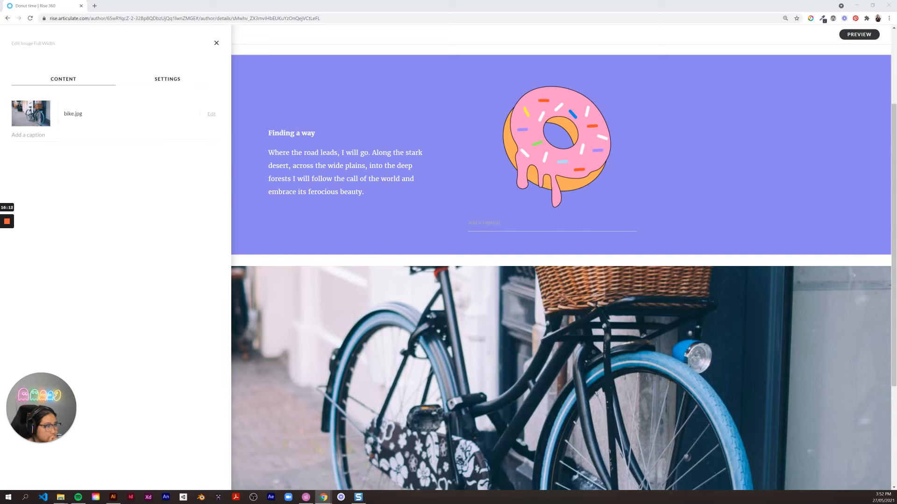
key("Return")
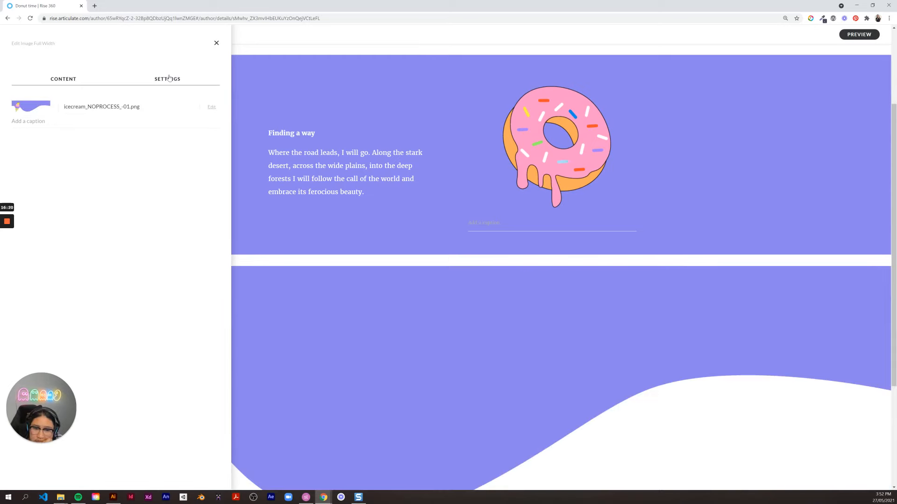
- Set the ice cream image block's top padding to No padding and close its settings
left_click(168, 80)
left_click(54, 120)
left_click(26, 142)
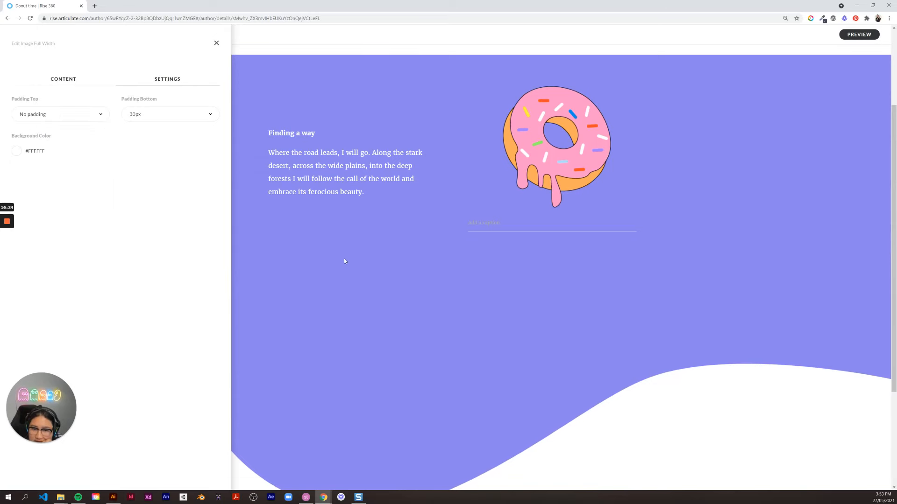
left_click(345, 262)
- Preview the Test block lesson and examine how the donut block flows into the ice cream wave image
scroll(690, 337, "down", 2)
scroll(691, 336, "up", 5)
scroll(692, 337, "down", 3)
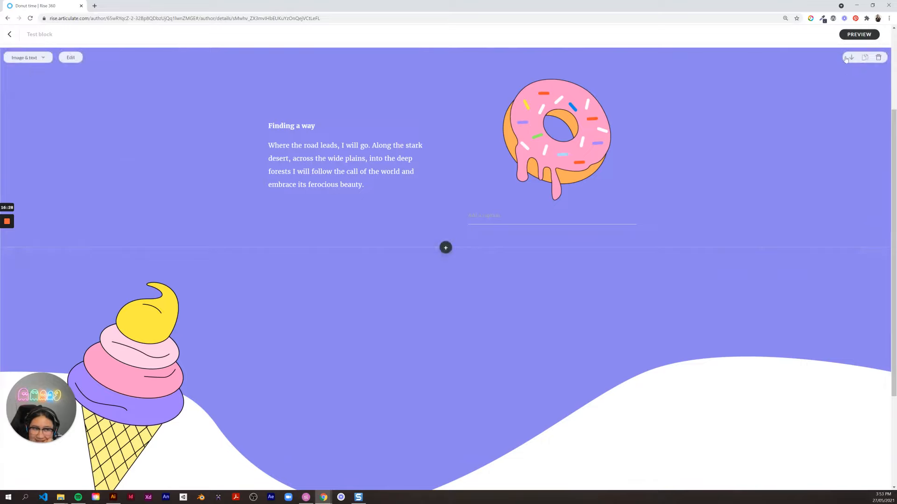
left_click(859, 34)
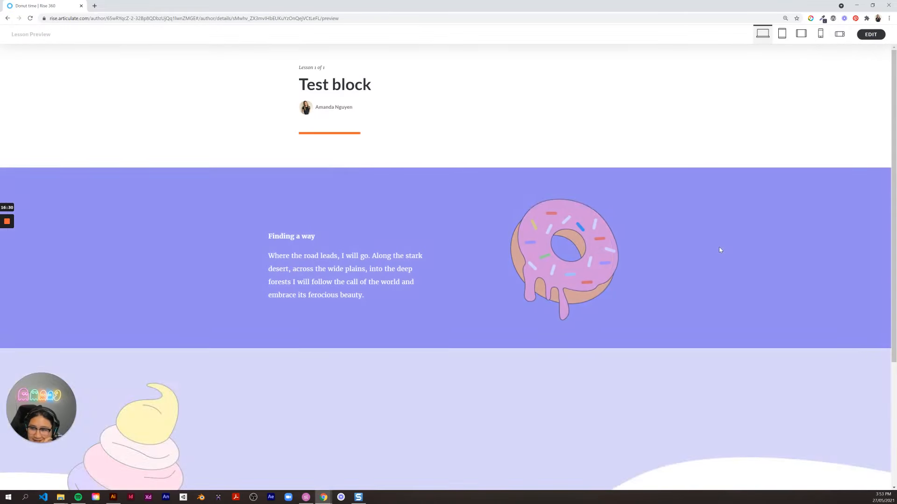
scroll(719, 250, "down", 4)
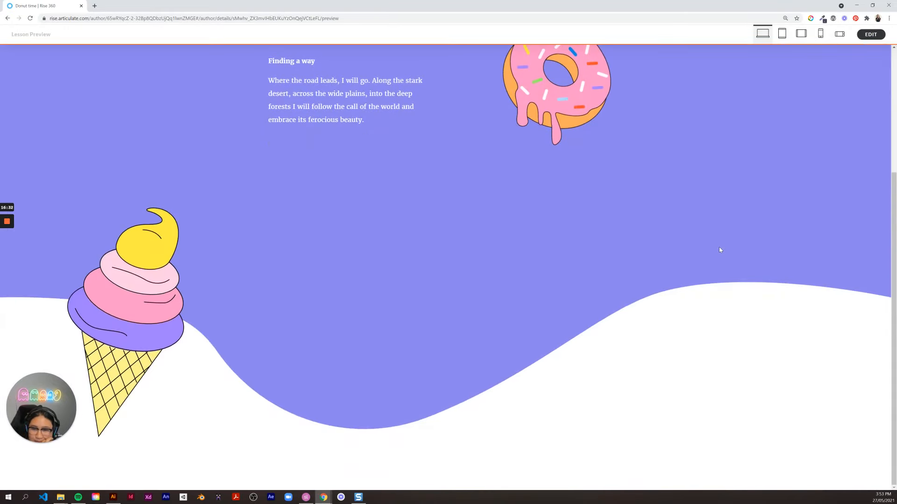
scroll(719, 250, "up", 4)
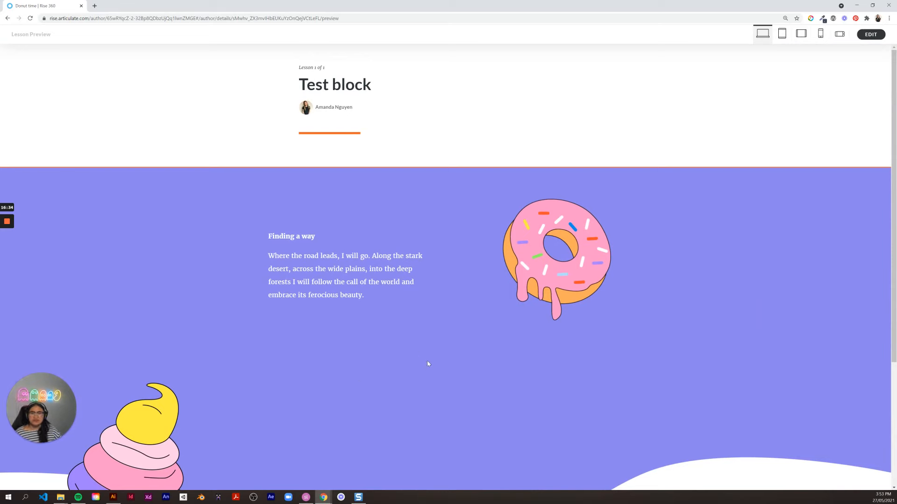
scroll(383, 359, "down", 4)
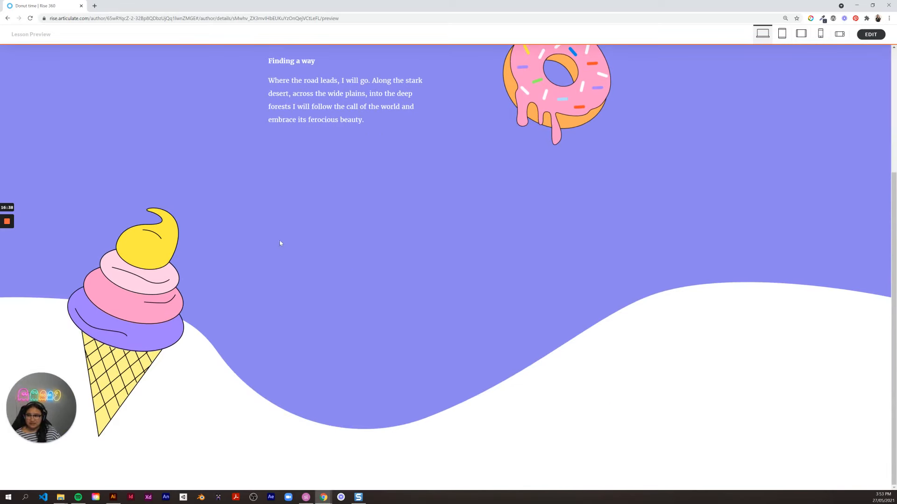
scroll(560, 299, "up", 4)
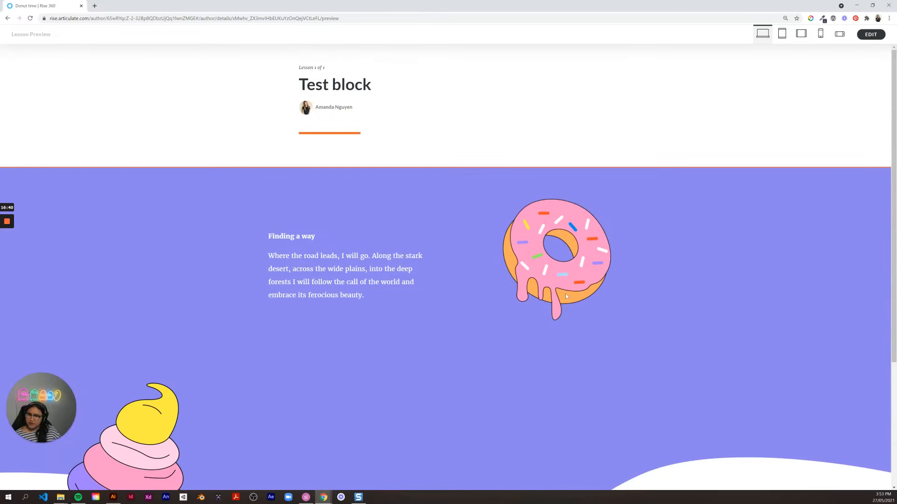
scroll(574, 291, "down", 4)
scroll(593, 290, "up", 4)
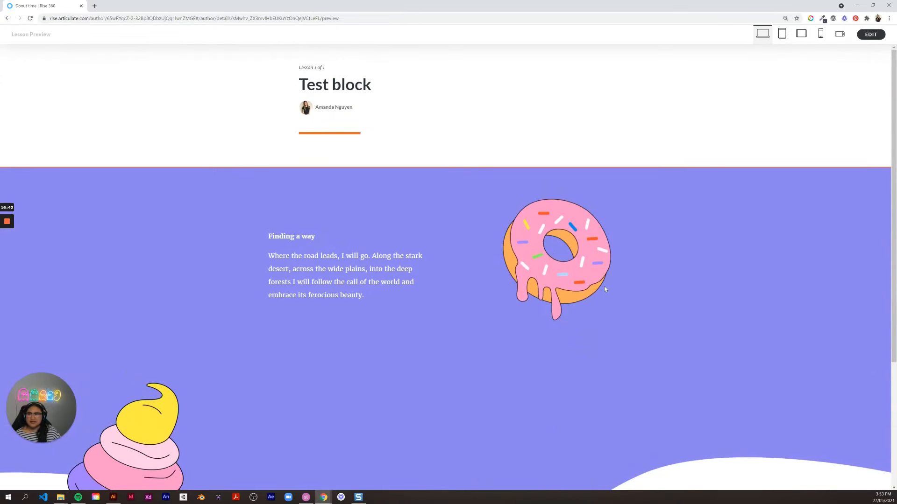